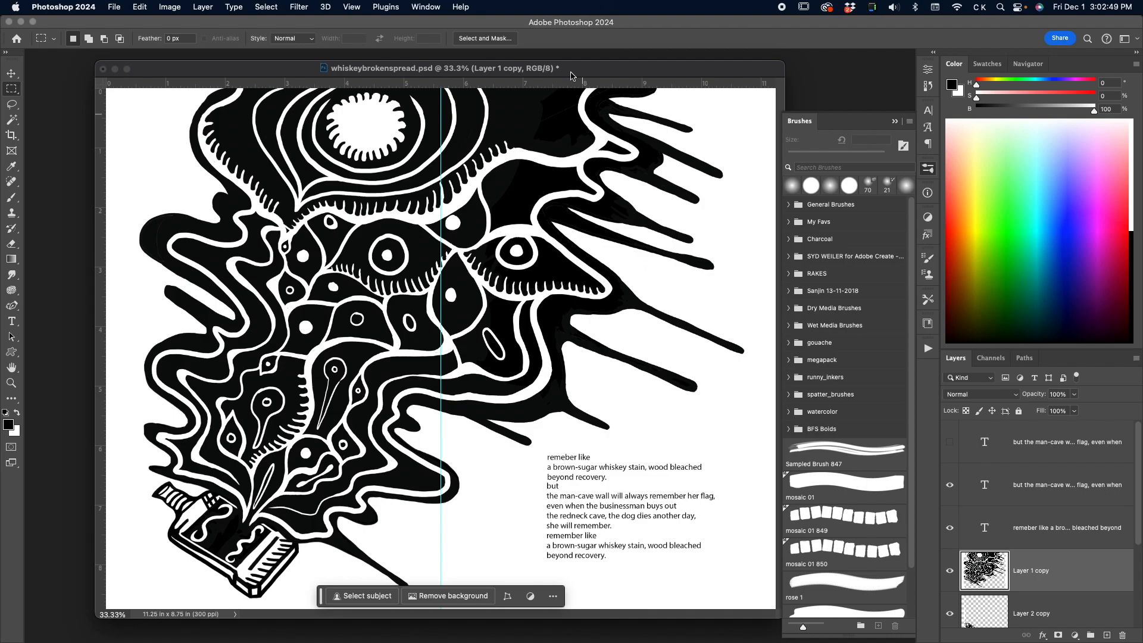
Examine the grain and scratches of the 30x30 gritty texture document at 100% magnification
{"action": "left_click_drag", "start_coordinate": [560, 73], "coordinate": [448, 166]}
{"action": "left_click_drag", "start_coordinate": [461, 126], "coordinate": [547, 70]}
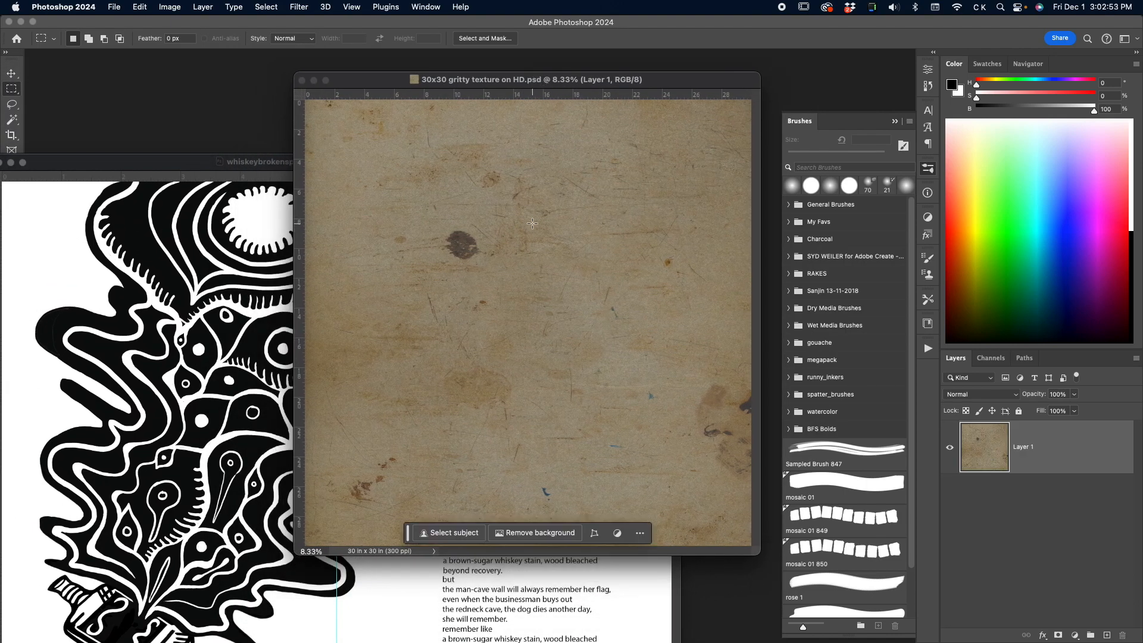
{"action": "key", "text": "v"}
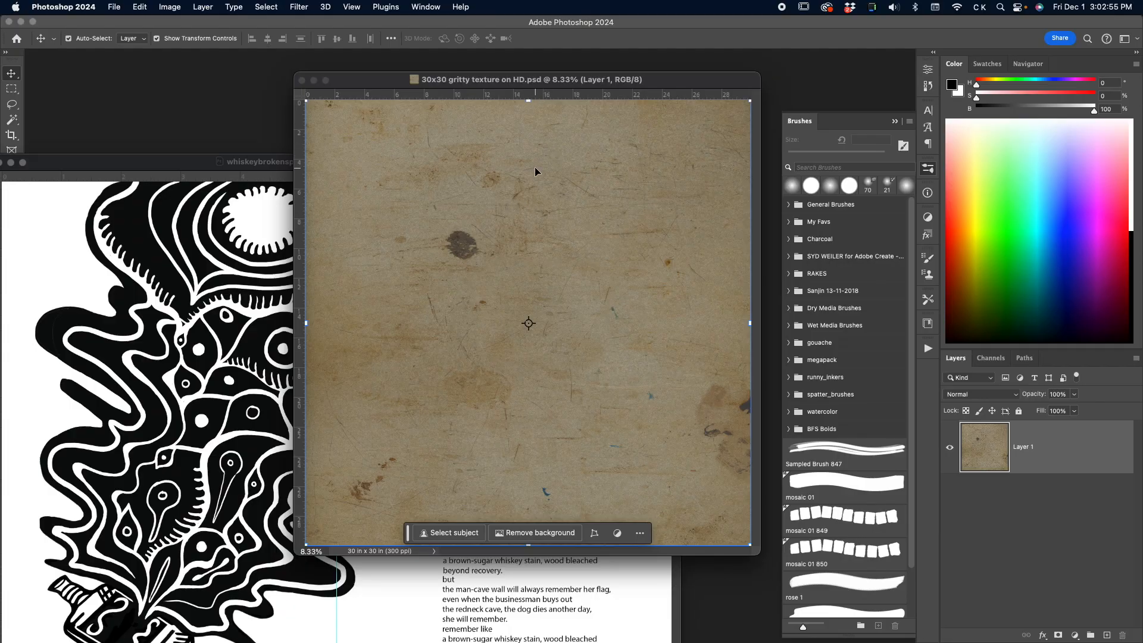
{"action": "key", "text": "z"}
{"action": "key", "text": "super+1"}
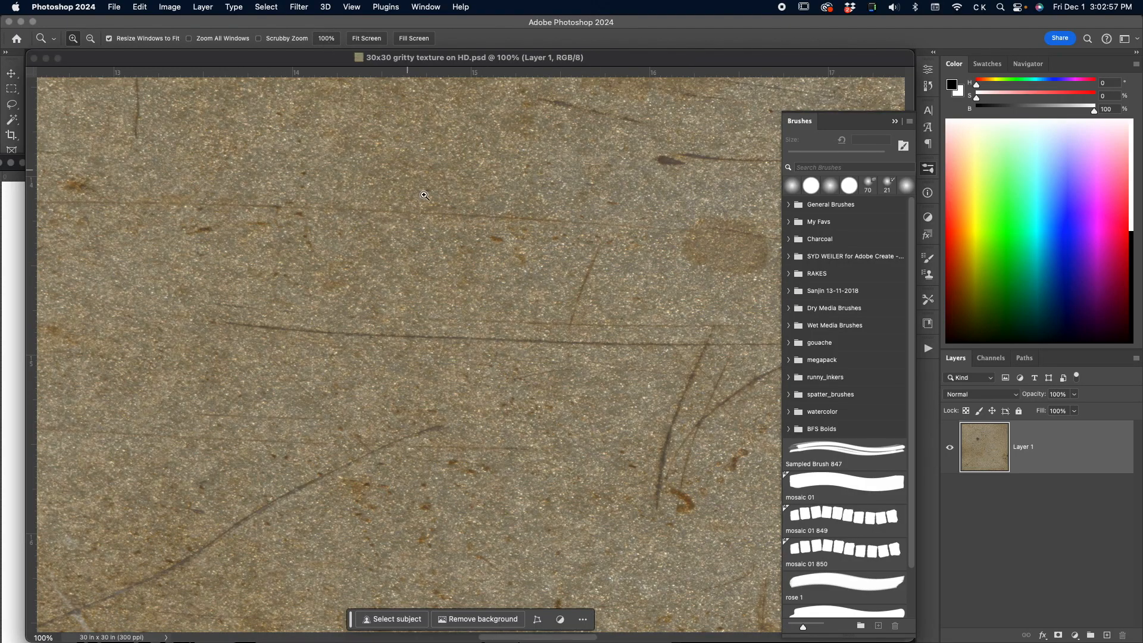
{"action": "scroll", "coordinate": [425, 196], "scroll_direction": "down", "scroll_amount": 10}
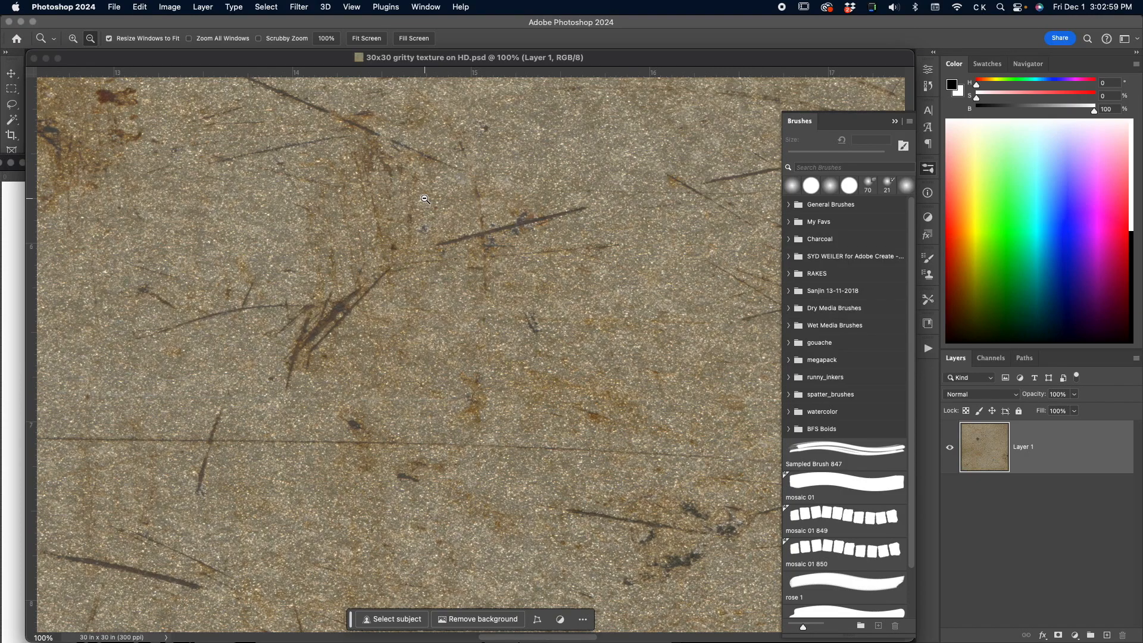
{"action": "left_click", "coordinate": [424, 199], "text": "alt"}
{"action": "left_click", "coordinate": [425, 198], "text": "alt"}
{"action": "left_click", "coordinate": [425, 198], "text": "alt"}
{"action": "left_click", "coordinate": [425, 198], "text": "alt"}
{"action": "left_click", "coordinate": [425, 198], "text": "alt"}
{"action": "left_click", "coordinate": [407, 155], "text": "alt"}
{"action": "left_click", "coordinate": [407, 156], "text": "alt"}
{"action": "left_click", "coordinate": [407, 156], "text": "alt"}
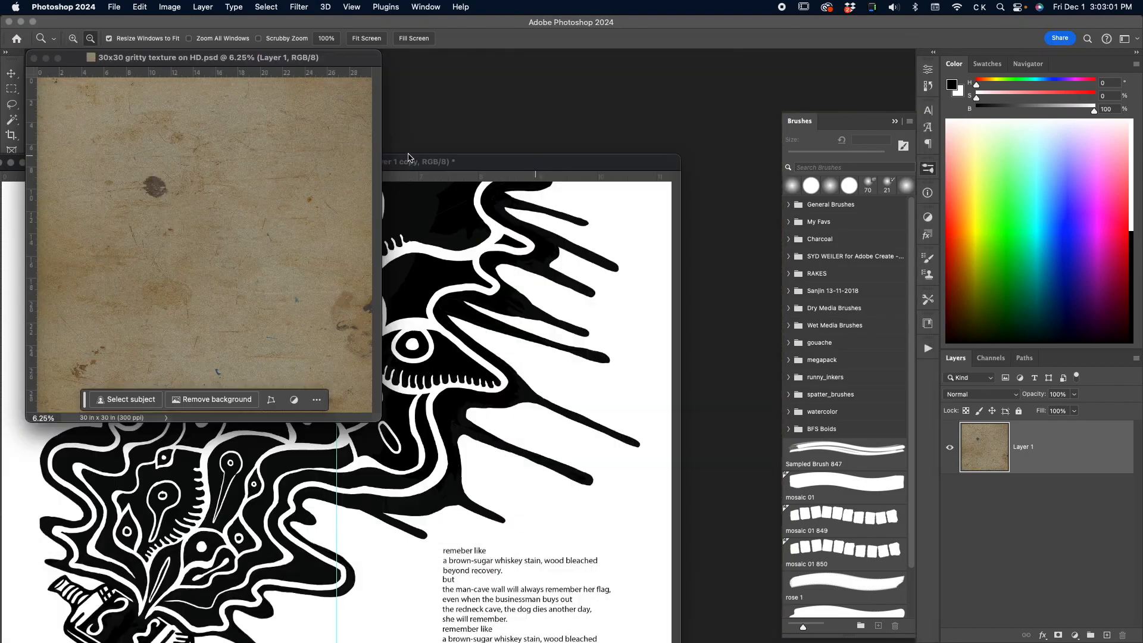
Copy the gritty texture into whiskeybrokenspread.psd as a layer above the ink artwork and show that document in full-screen mode
{"action": "left_click_drag", "start_coordinate": [310, 60], "coordinate": [379, 66]}
{"action": "key", "text": "v"}
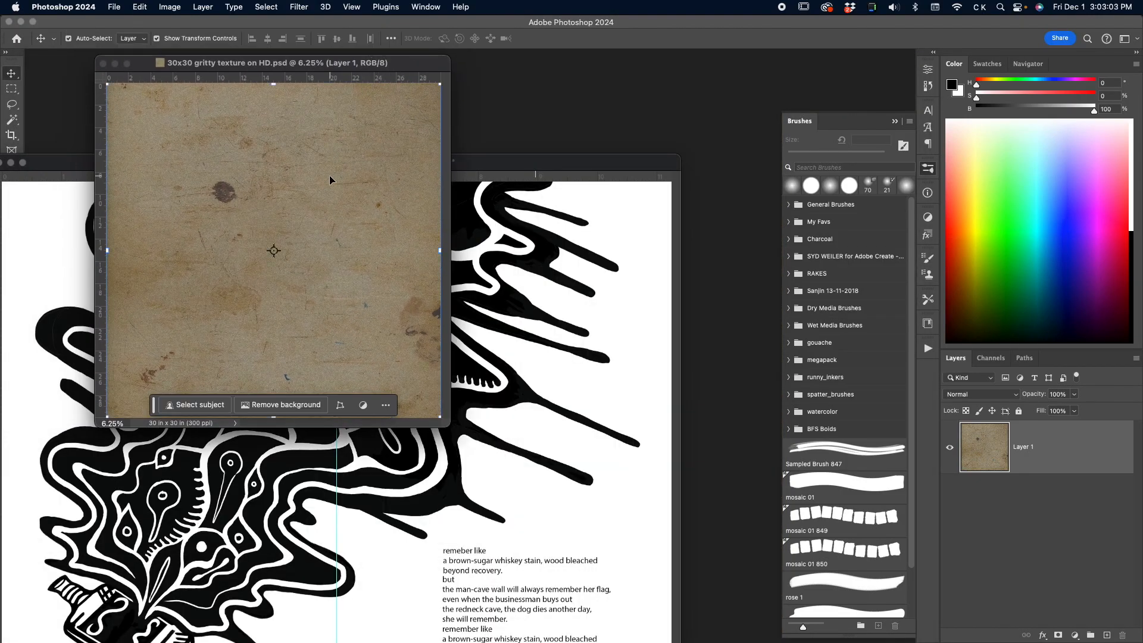
{"action": "left_click_drag", "start_coordinate": [330, 180], "coordinate": [572, 343]}
{"action": "left_click_drag", "start_coordinate": [478, 163], "coordinate": [533, 113]}
{"action": "key", "text": "f"}
{"action": "key", "text": "z"}
{"action": "left_click", "coordinate": [490, 268], "text": "alt"}
{"action": "left_click", "coordinate": [491, 266], "text": "alt"}
{"action": "left_click", "coordinate": [492, 266], "text": "alt"}
{"action": "left_click", "coordinate": [492, 266], "text": "alt"}
{"action": "left_click_drag", "start_coordinate": [505, 271], "coordinate": [458, 304]}
{"action": "key", "text": "v"}
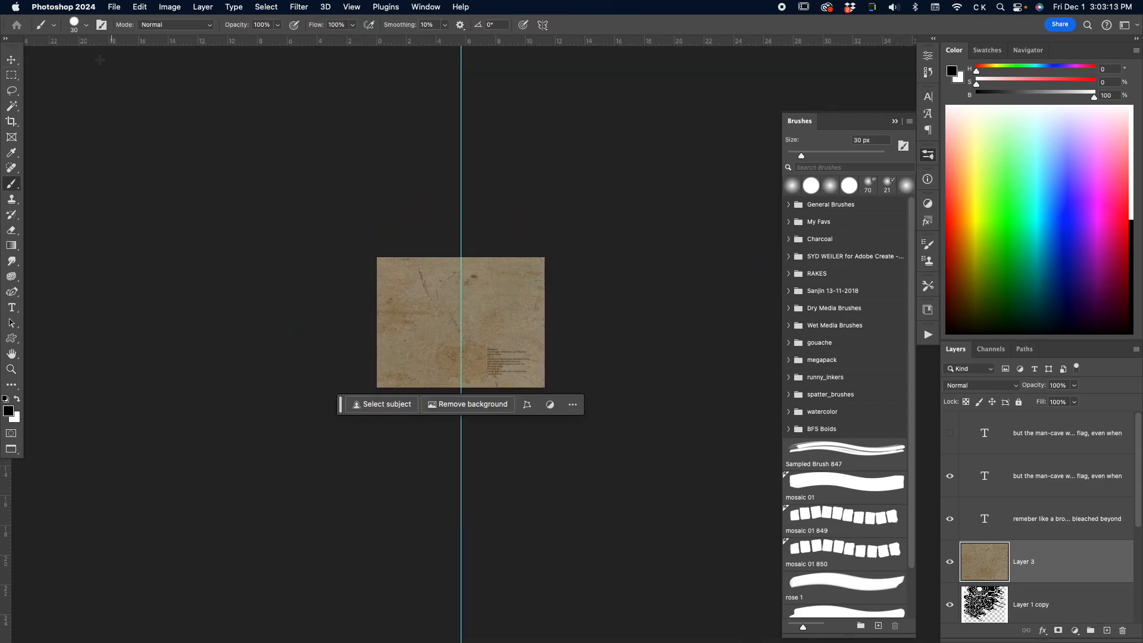
{"action": "left_click", "coordinate": [129, 26]}
{"action": "left_click", "coordinate": [132, 23]}
{"action": "left_click", "coordinate": [86, 24]}
{"action": "key", "text": "b"}
{"action": "mouse_move", "coordinate": [1022, 558]}
{"action": "left_mouse_down"}
{"action": "mouse_move", "coordinate": [1026, 534]}
{"action": "mouse_move", "coordinate": [1028, 555]}
{"action": "left_mouse_up"}
{"action": "left_click", "coordinate": [1002, 597]}
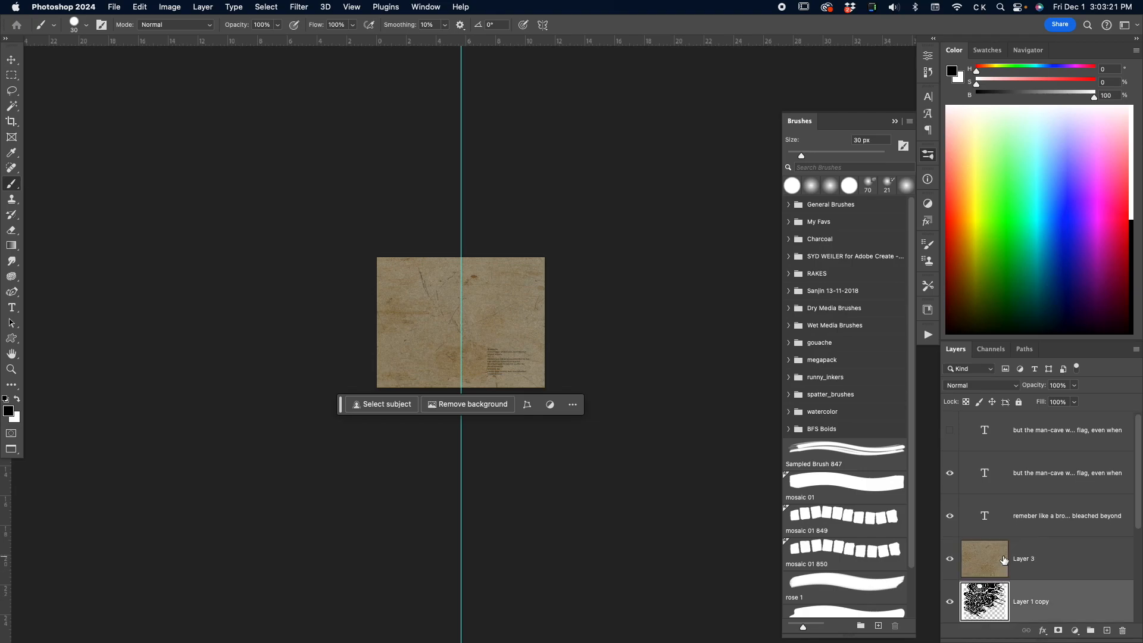
{"action": "key", "text": "v"}
{"action": "key", "text": "z"}
{"action": "left_click", "coordinate": [480, 313]}
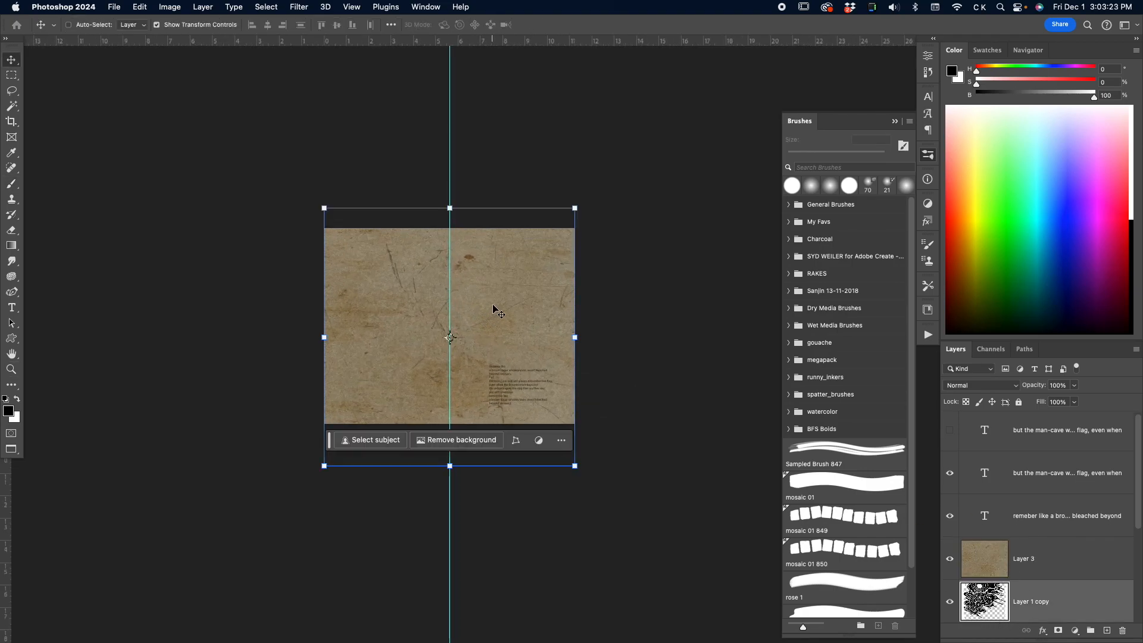
{"action": "left_click_drag", "start_coordinate": [506, 322], "coordinate": [504, 349]}
{"action": "key", "text": "super+z"}
{"action": "key", "text": "super+z"}
Scale the texture layer to about 56% and reposition it so that it covers the whole spread
{"action": "left_click", "coordinate": [1003, 561]}
{"action": "left_click_drag", "start_coordinate": [538, 314], "coordinate": [492, 342]}
{"action": "left_click_drag", "start_coordinate": [512, 324], "coordinate": [485, 346]}
{"action": "left_click_drag", "start_coordinate": [516, 322], "coordinate": [511, 327]}
{"action": "left_click", "coordinate": [123, 342]}
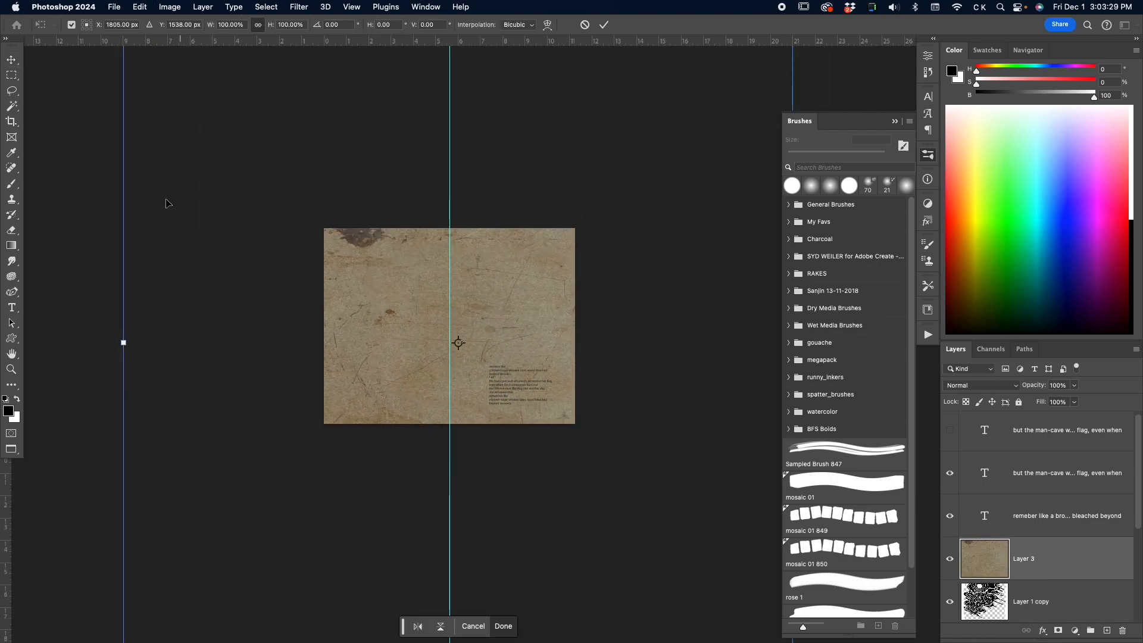
{"action": "left_click_drag", "start_coordinate": [123, 342], "coordinate": [340, 349]}
{"action": "left_click_drag", "start_coordinate": [524, 334], "coordinate": [397, 257]}
{"action": "left_click_drag", "start_coordinate": [513, 306], "coordinate": [503, 300]}
{"action": "left_click_drag", "start_coordinate": [658, 489], "coordinate": [569, 416]}
{"action": "left_click_drag", "start_coordinate": [512, 362], "coordinate": [549, 404]}
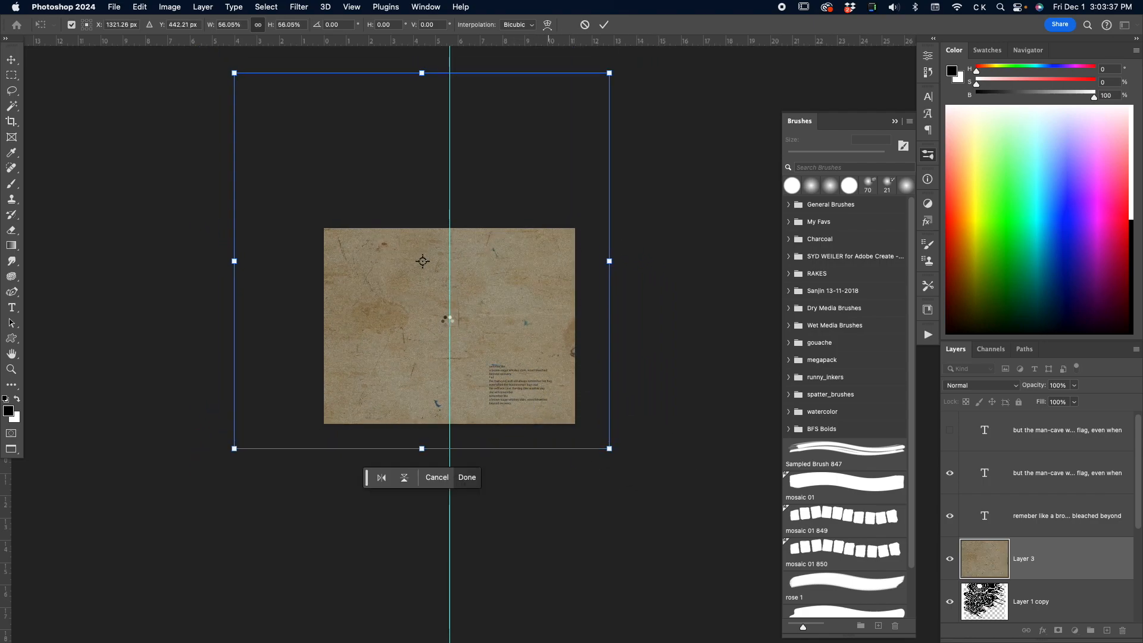
{"action": "key", "text": "Return"}
Set the texture layer's opacity to 78% and its blend mode to Multiply
{"action": "key", "text": "z"}
{"action": "left_click", "coordinate": [445, 314]}
{"action": "key", "text": "v"}
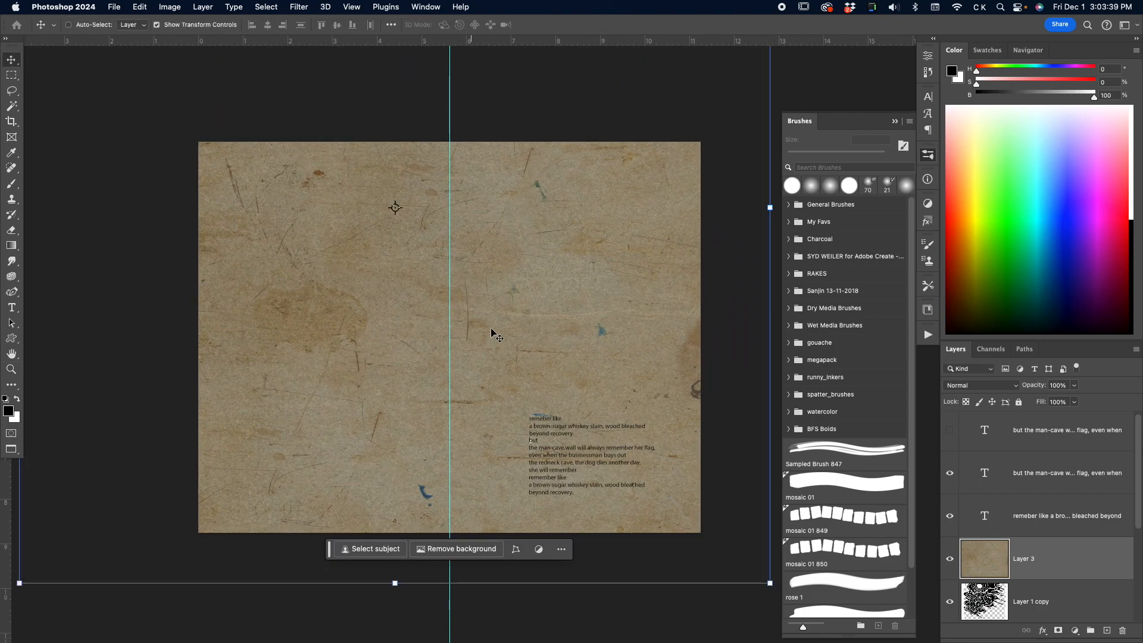
{"action": "key", "text": "5"}
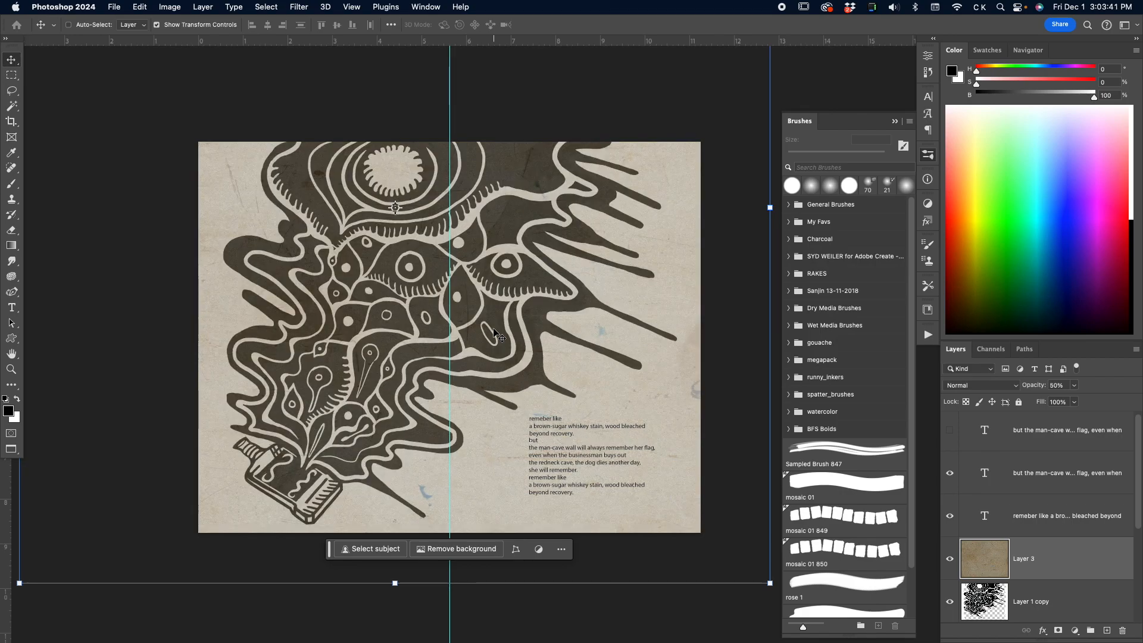
{"action": "key", "text": "1"}
{"action": "key", "text": "6"}
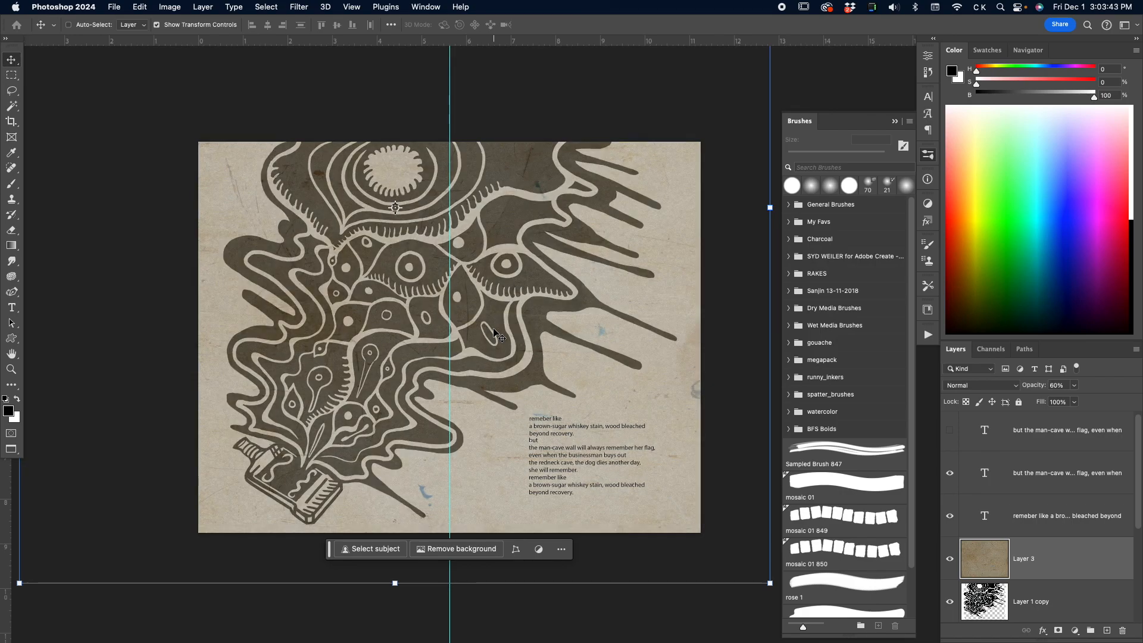
{"action": "key", "text": "8"}
{"action": "key", "text": "7"}
{"action": "key", "text": "space"}
{"action": "left_click_drag", "start_coordinate": [492, 342], "coordinate": [434, 338]}
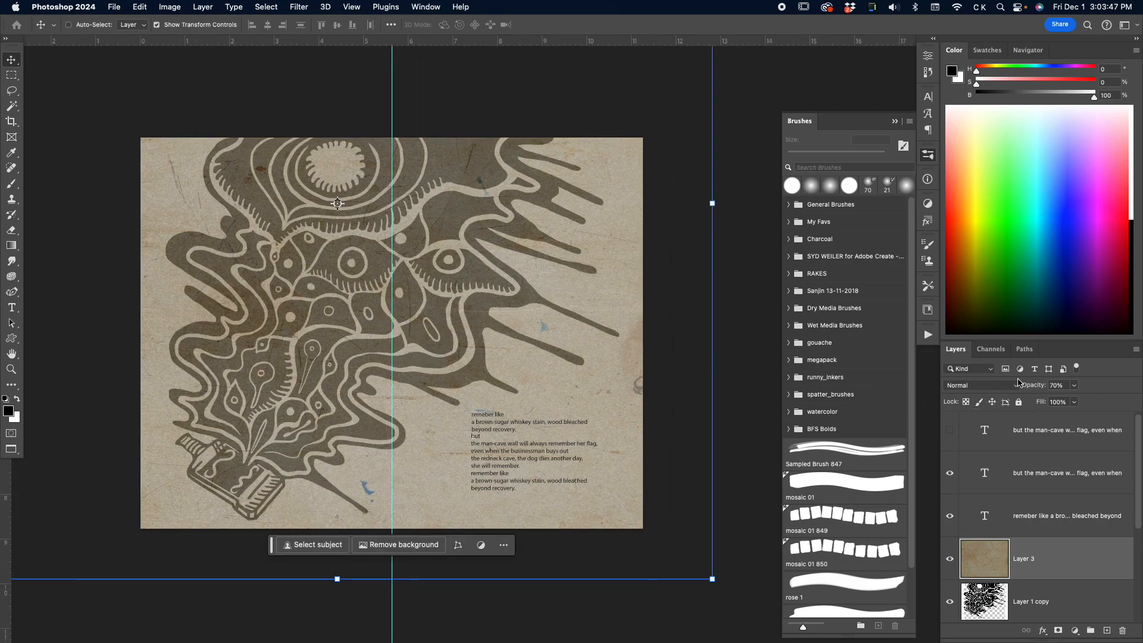
{"action": "key", "text": "7"}
{"action": "key", "text": "8"}
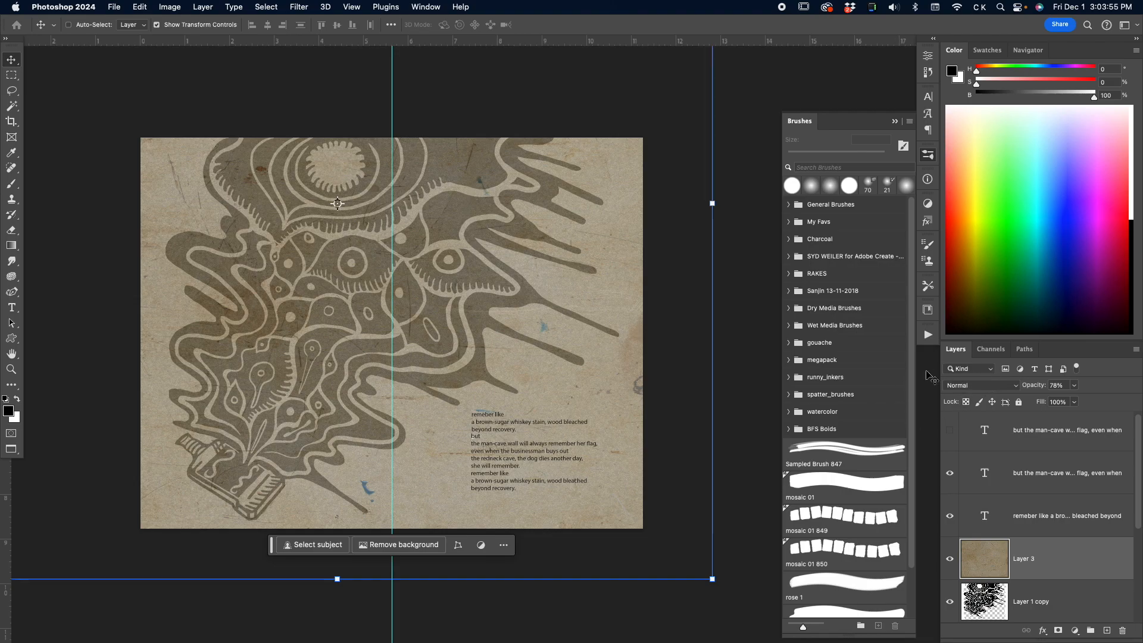
{"action": "left_click", "coordinate": [975, 388]}
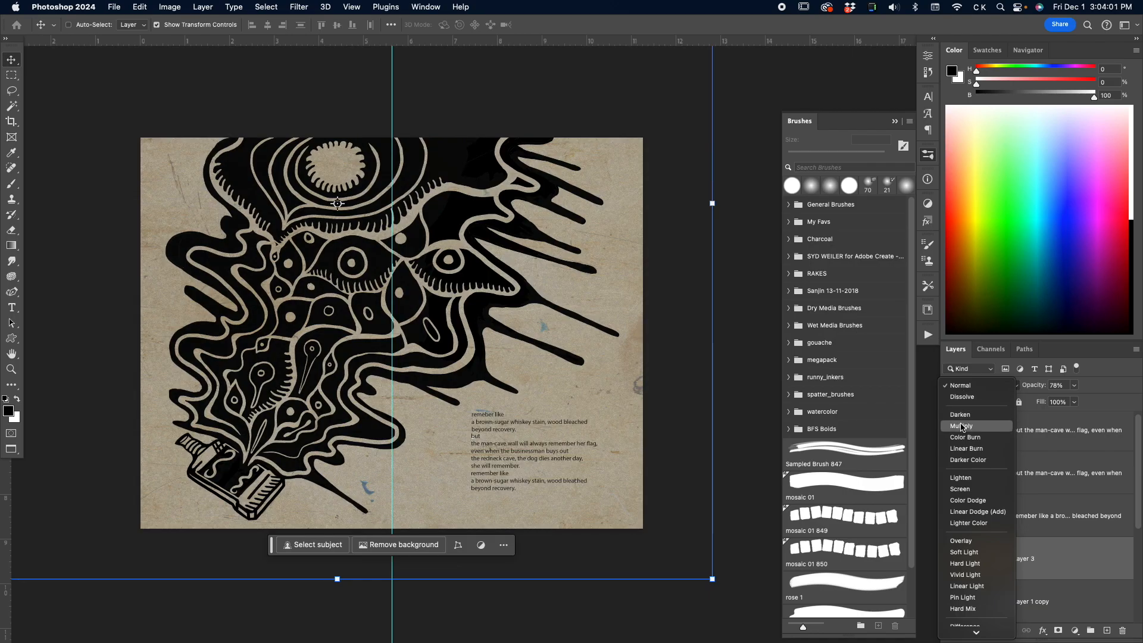
{"action": "left_click", "coordinate": [961, 426]}
Compare the ink artwork up close with the texture layer hidden and shown
{"action": "key", "text": "z"}
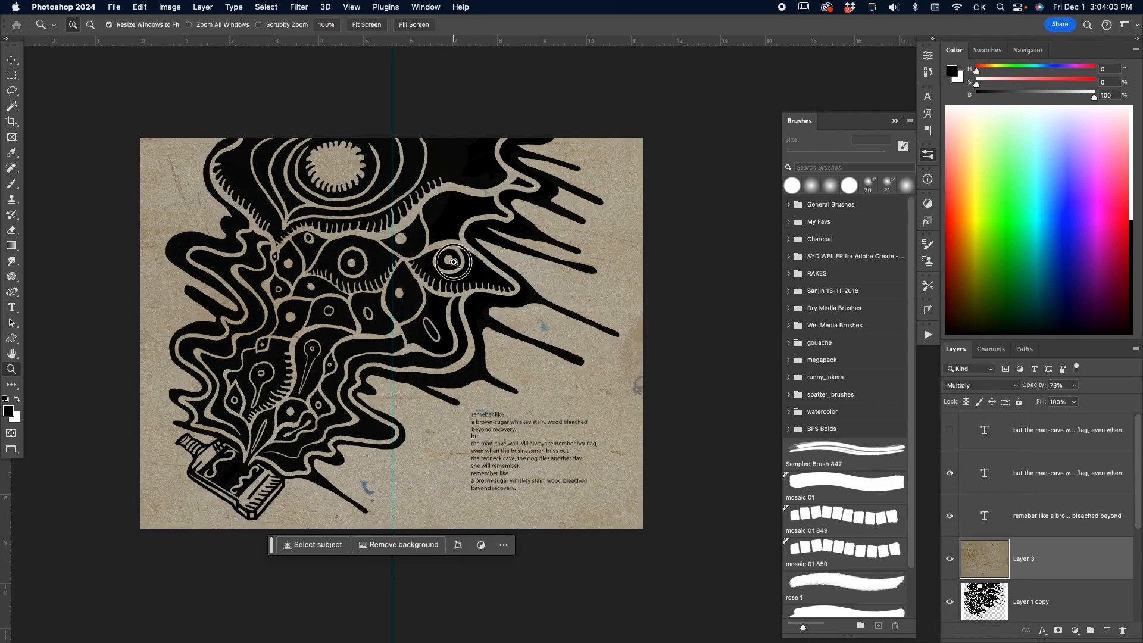
{"action": "left_click", "coordinate": [456, 266]}
{"action": "left_click", "coordinate": [456, 265]}
{"action": "left_click", "coordinate": [457, 266]}
{"action": "left_click_drag", "start_coordinate": [473, 236], "coordinate": [573, 411]}
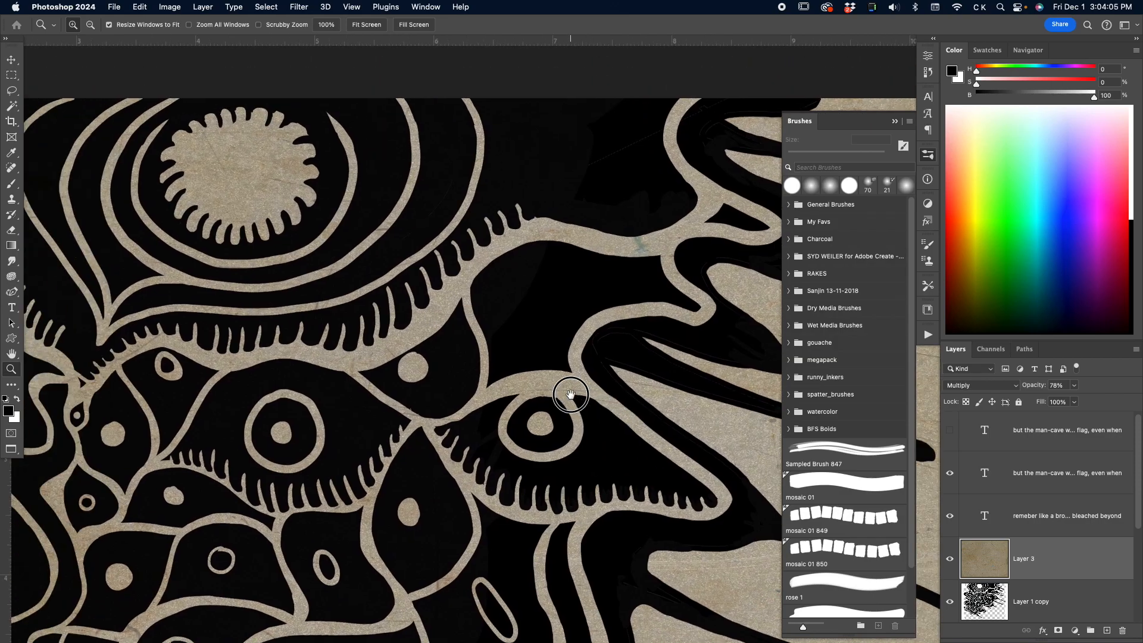
{"action": "key", "text": "v"}
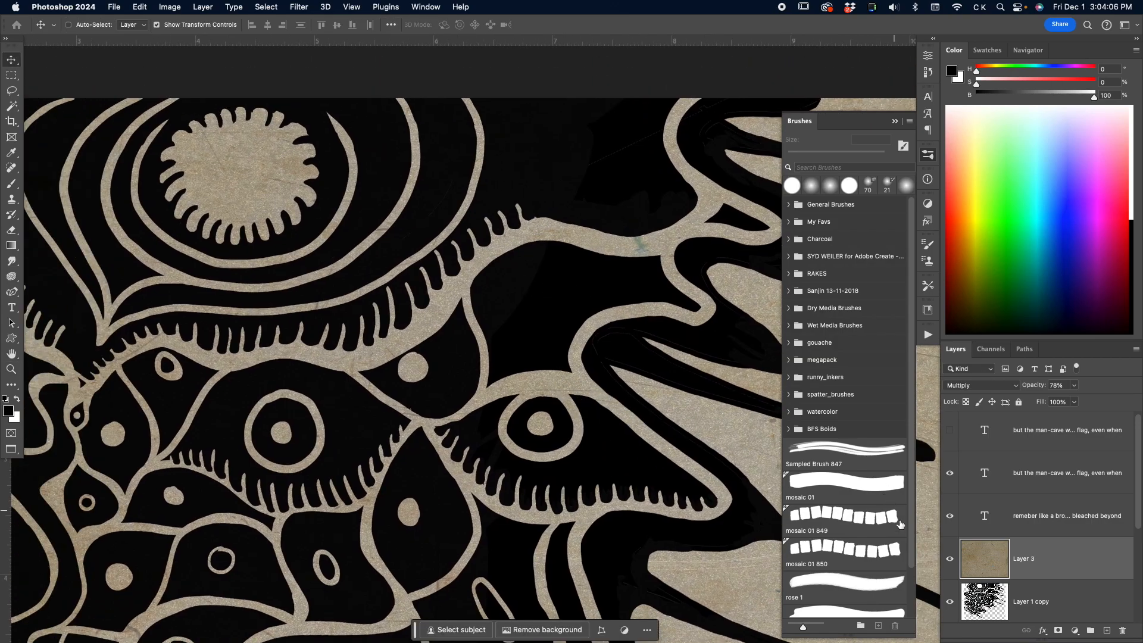
{"action": "left_click", "coordinate": [951, 560]}
{"action": "left_click", "coordinate": [951, 560]}
{"action": "left_click", "coordinate": [951, 560]}
{"action": "left_click", "coordinate": [951, 560]}
{"action": "left_click", "coordinate": [950, 560]}
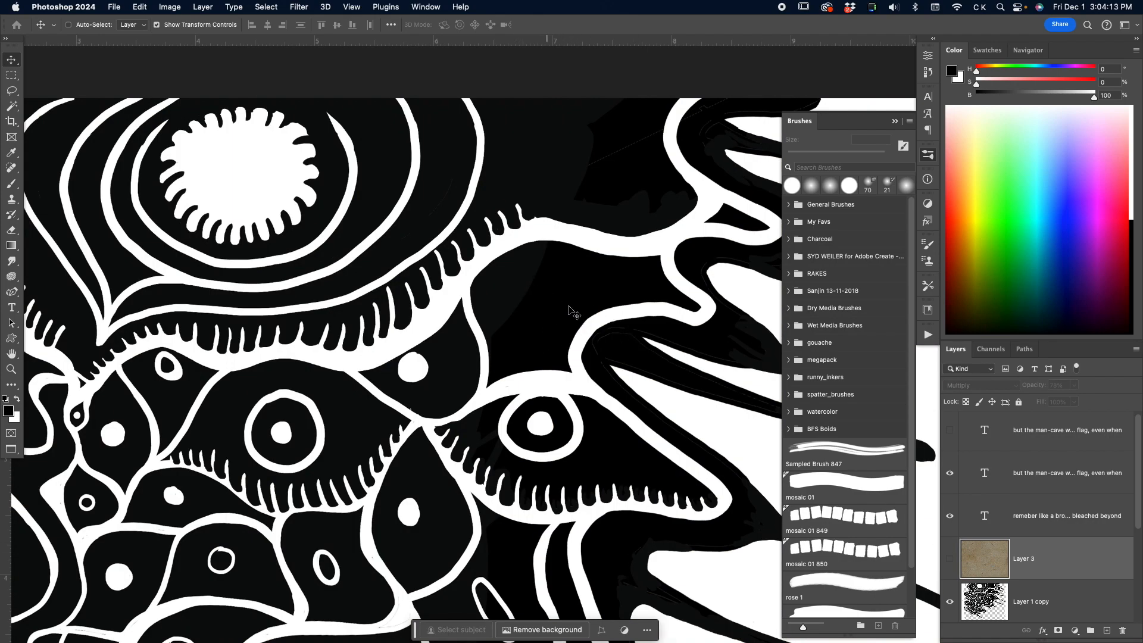
{"action": "left_click", "coordinate": [951, 560]}
{"action": "scroll", "coordinate": [495, 363], "scroll_direction": "down", "scroll_amount": 2}
{"action": "scroll", "coordinate": [494, 363], "scroll_direction": "right", "scroll_amount": 5}
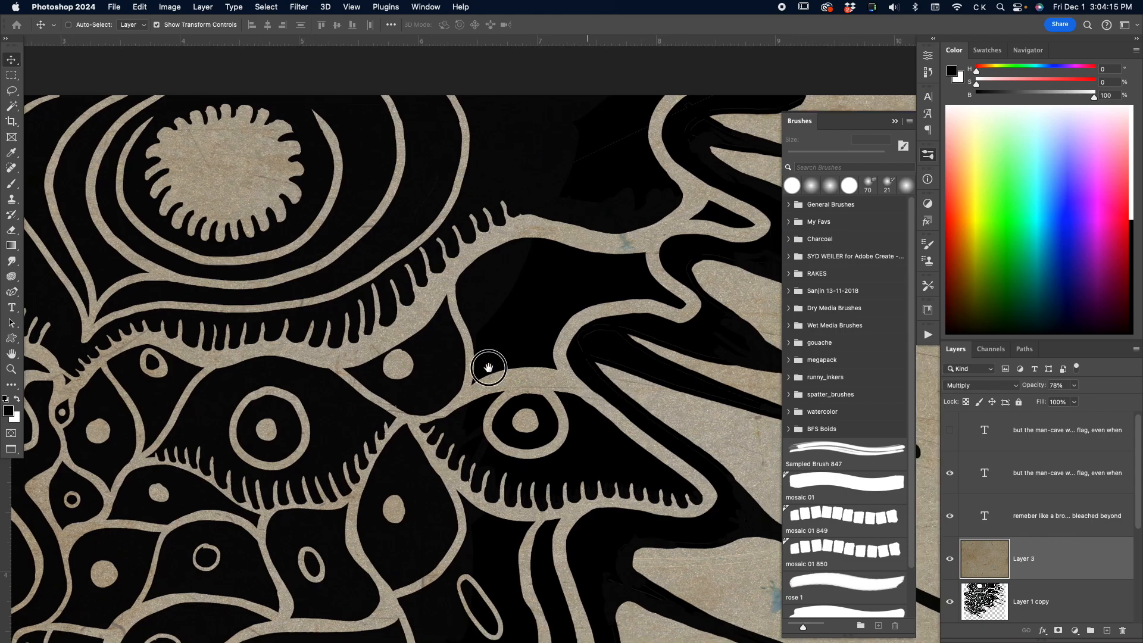
{"action": "key", "text": "z"}
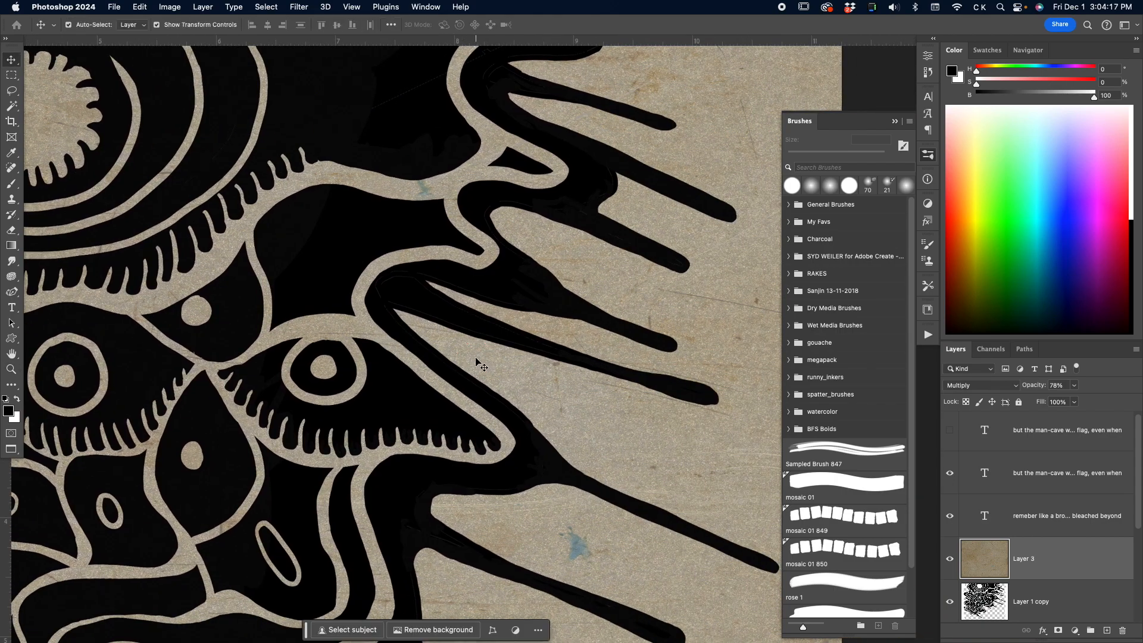
{"action": "left_click", "coordinate": [529, 375], "text": "alt"}
{"action": "left_click", "coordinate": [529, 375], "text": "alt"}
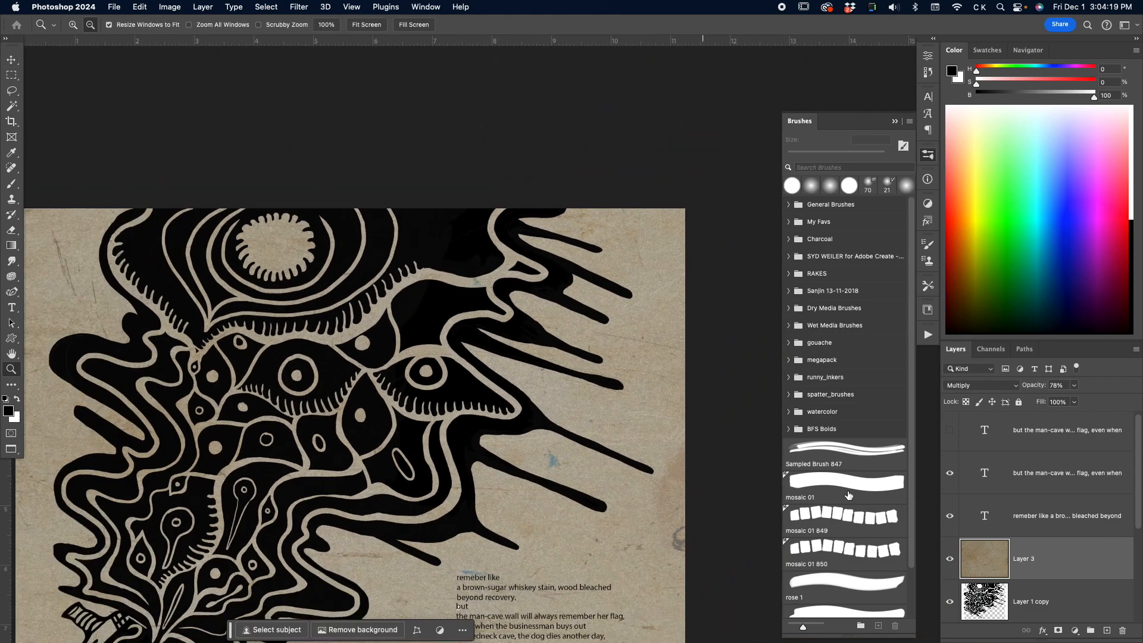
Hide the texture layer and set the opacity of the ink artwork layer, Layer 1 copy, to 60%
{"action": "left_click", "coordinate": [951, 559]}
{"action": "left_click", "coordinate": [985, 600]}
{"action": "key", "text": "v"}
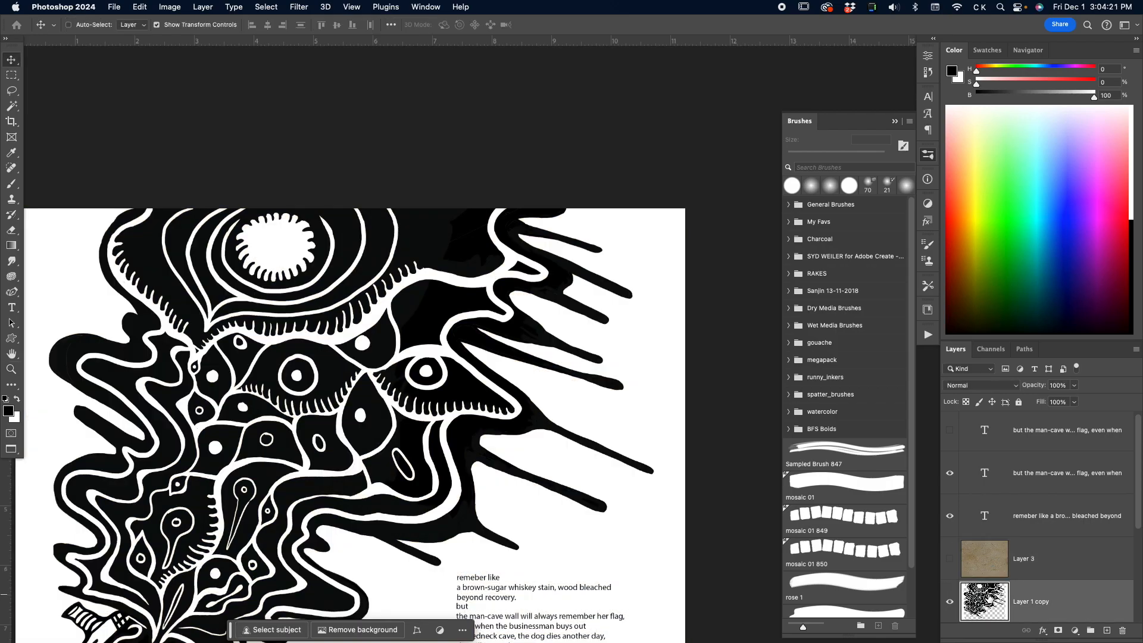
{"action": "key", "text": "6"}
{"action": "left_click_drag", "start_coordinate": [412, 424], "coordinate": [431, 350]}
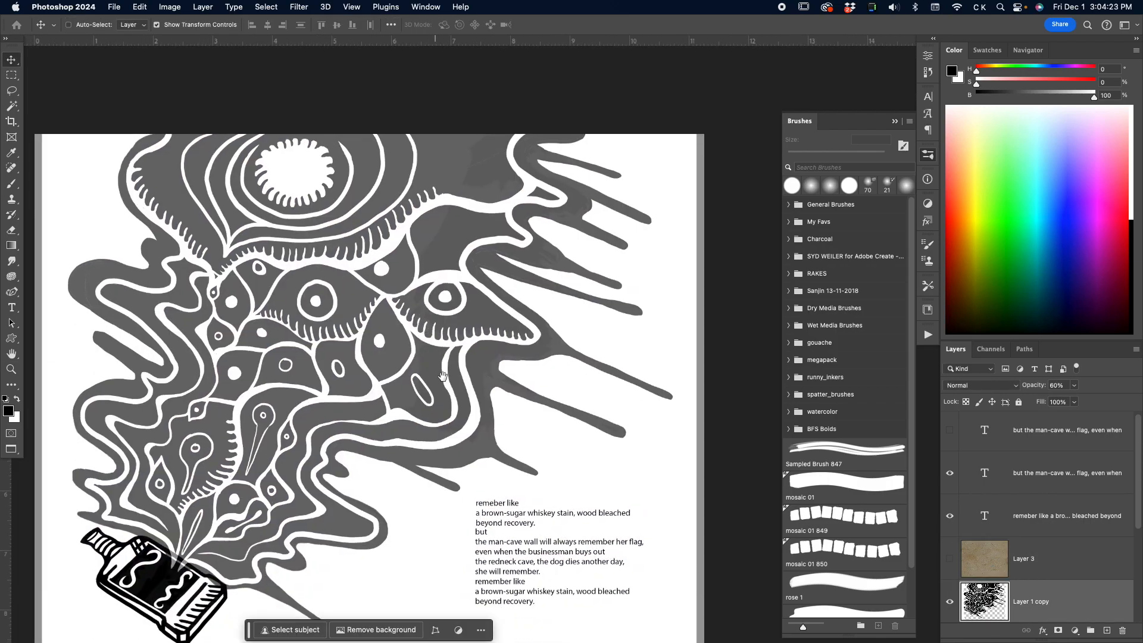
{"action": "left_click_drag", "start_coordinate": [456, 402], "coordinate": [455, 362]}
{"action": "scroll", "coordinate": [962, 582], "scroll_direction": "up", "scroll_amount": 1}
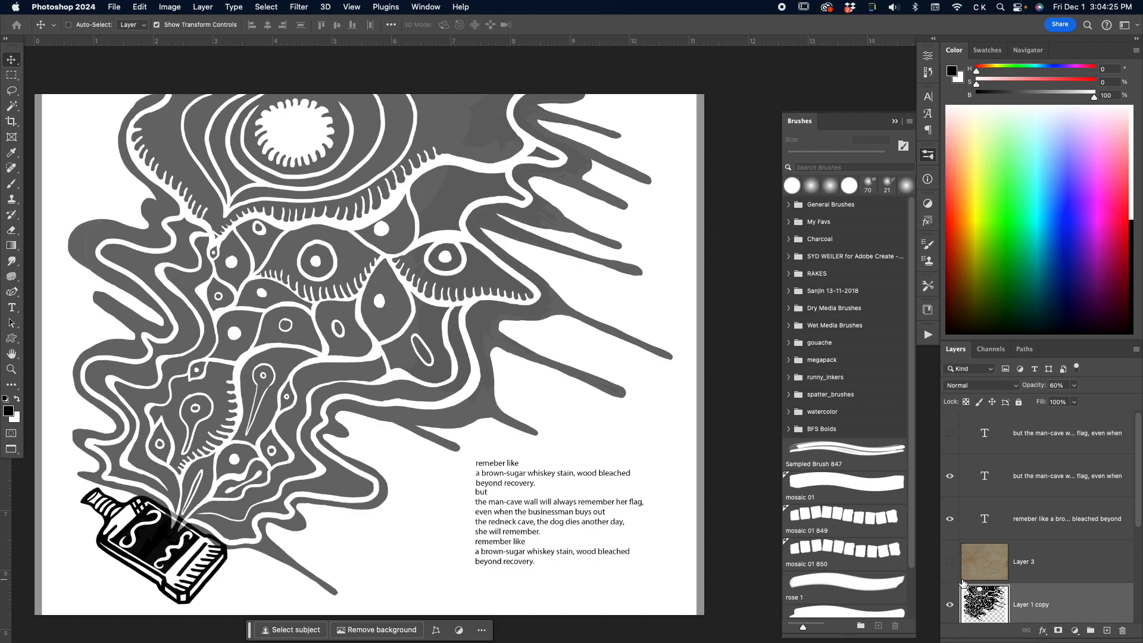
{"action": "scroll", "coordinate": [962, 582], "scroll_direction": "down", "scroll_amount": 3}
{"action": "scroll", "coordinate": [962, 577], "scroll_direction": "up", "scroll_amount": 4}
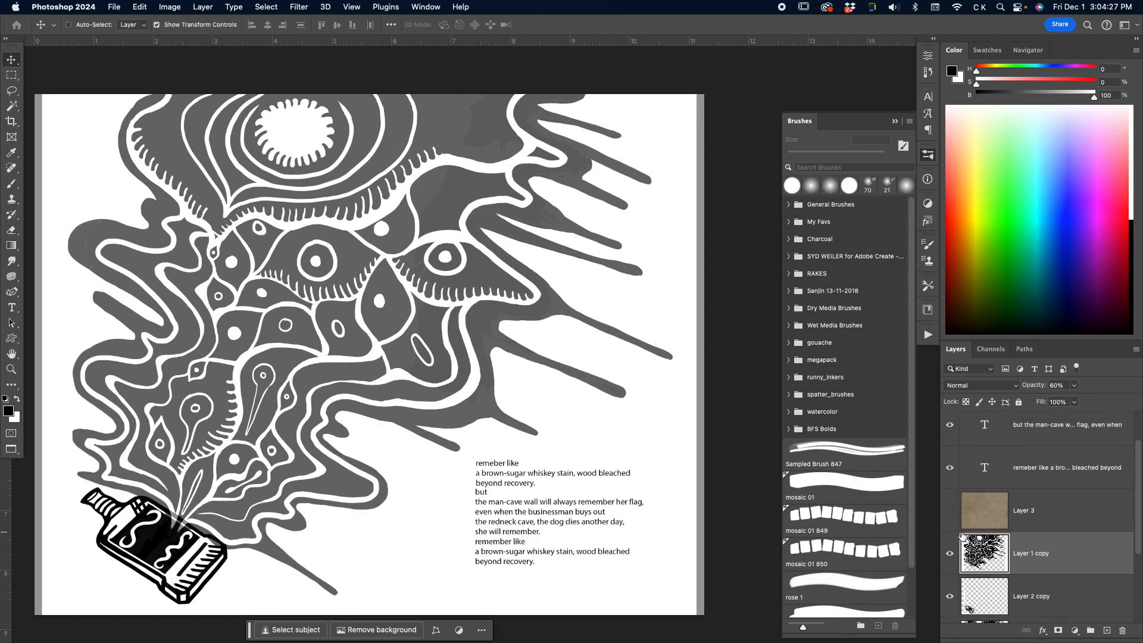
Show the texture layer again and set its opacity to 100%
{"action": "left_click", "coordinate": [951, 510]}
{"action": "left_click", "coordinate": [996, 516]}
{"action": "key", "text": "z"}
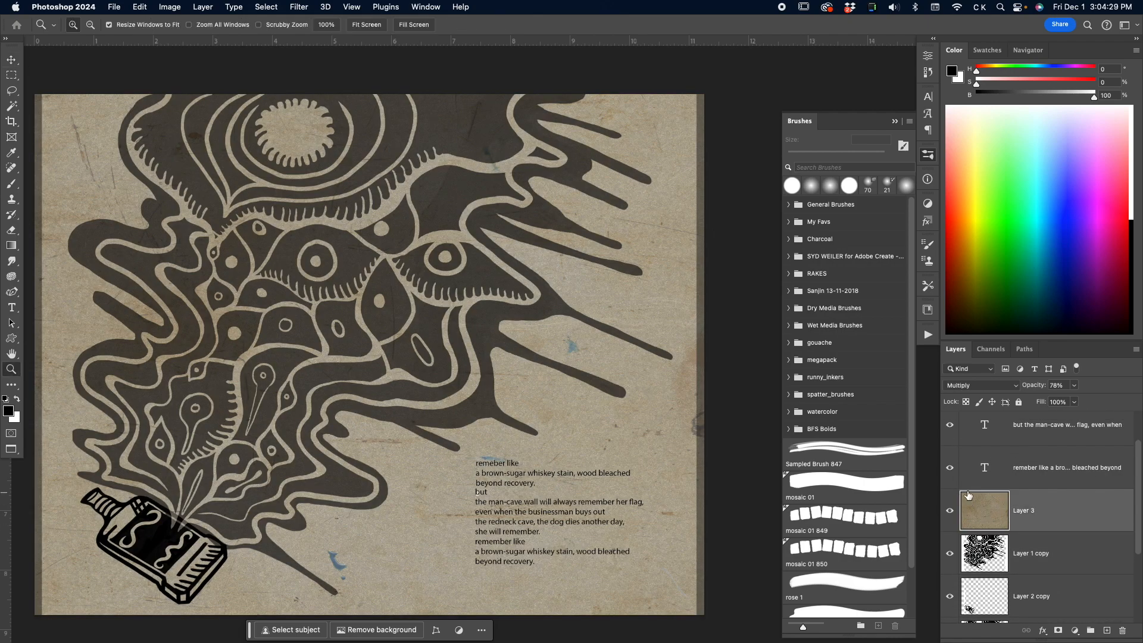
{"action": "left_click_drag", "start_coordinate": [1035, 386], "coordinate": [1087, 386]}
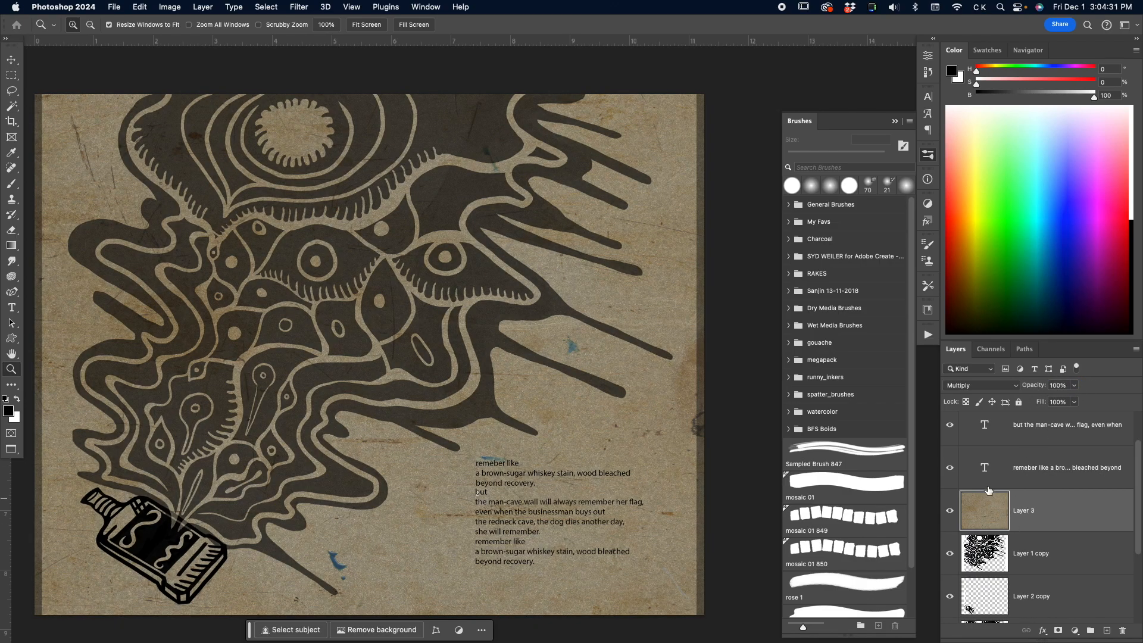
Check the ink artwork up close with and without the texture, and restore the artwork layer's opacity to 100%
{"action": "left_click", "coordinate": [431, 205]}
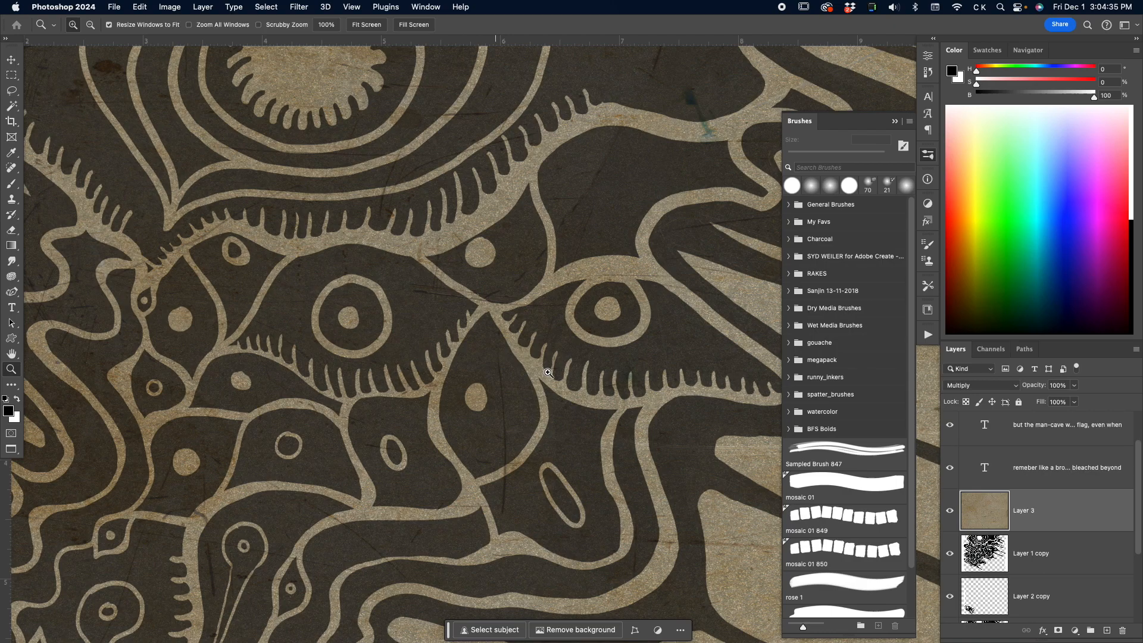
{"action": "left_click", "coordinate": [970, 567]}
{"action": "left_click", "coordinate": [950, 511]}
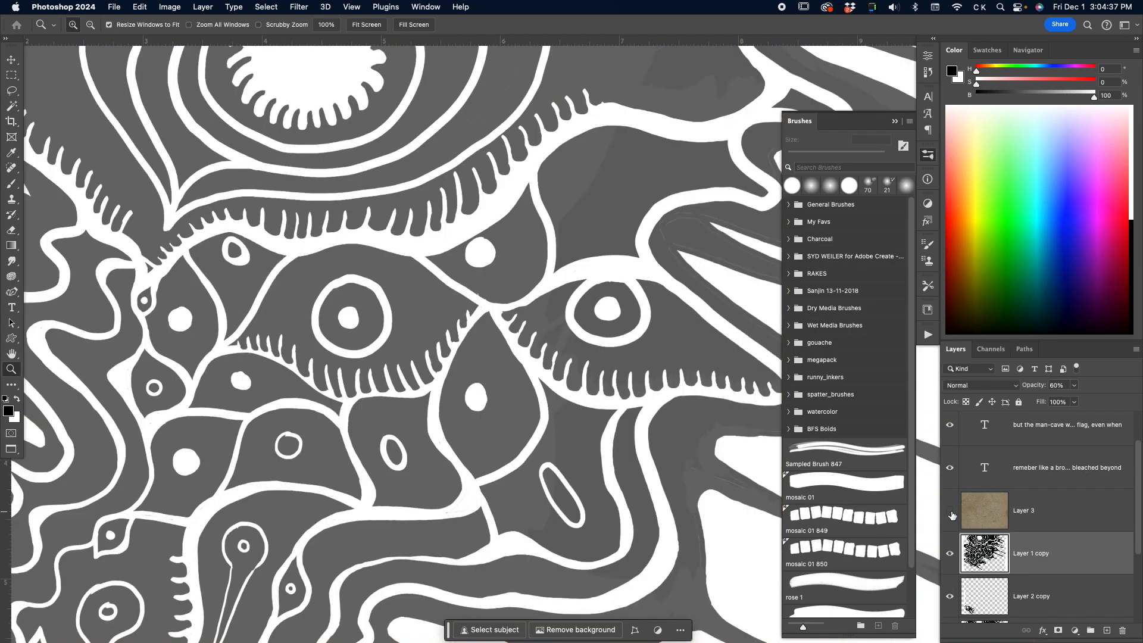
{"action": "left_click", "coordinate": [950, 511]}
{"action": "key", "text": "v"}
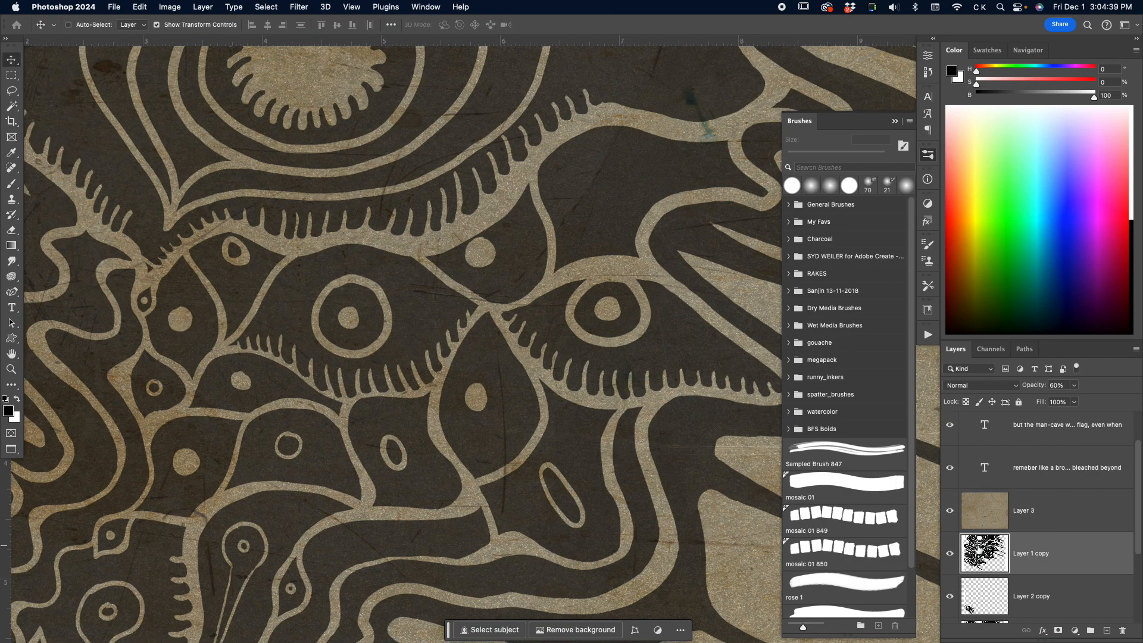
{"action": "key", "text": "0"}
{"action": "key", "text": "z"}
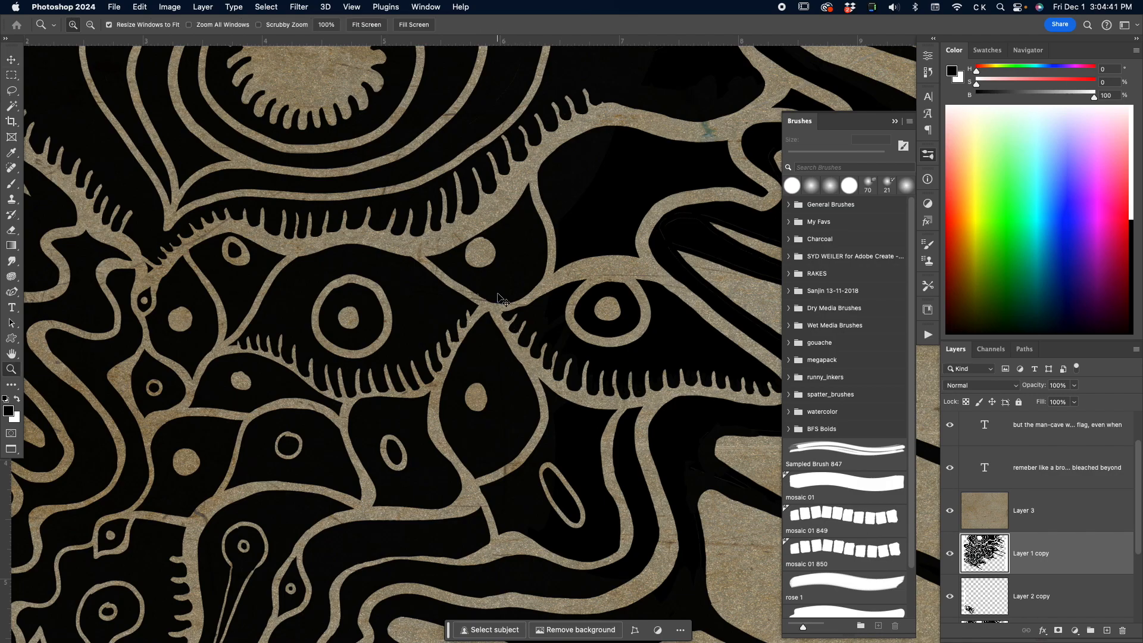
{"action": "key", "text": "v"}
{"action": "key", "text": "z"}
{"action": "left_click", "coordinate": [498, 295], "text": "alt"}
{"action": "left_click", "coordinate": [497, 295], "text": "alt"}
{"action": "left_click", "coordinate": [497, 295], "text": "alt"}
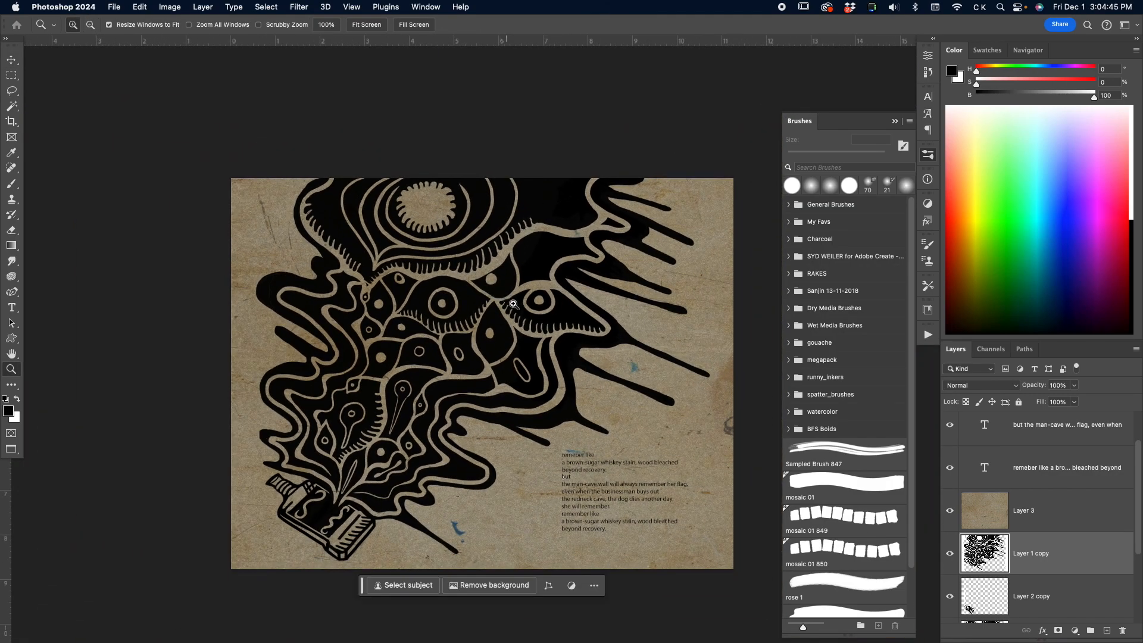
Compare the artwork with and without the paper texture on Layer 3, and add a Levels adjustment layer directly above it
{"action": "left_click_drag", "start_coordinate": [513, 305], "coordinate": [480, 286]}
{"action": "left_click", "coordinate": [480, 285]}
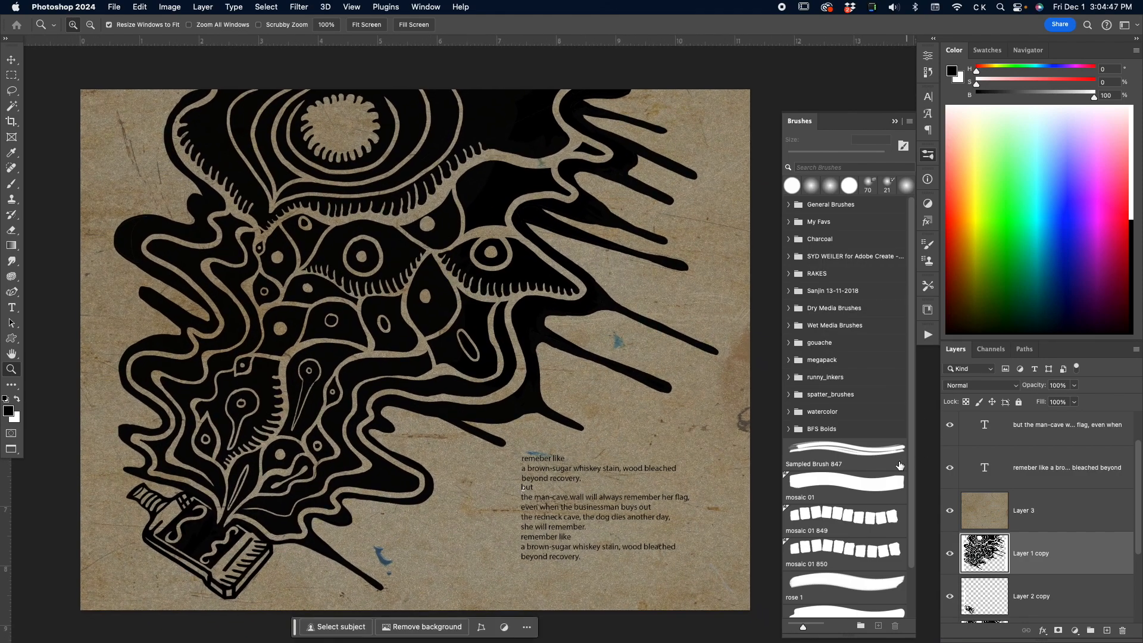
{"action": "left_click", "coordinate": [1012, 510]}
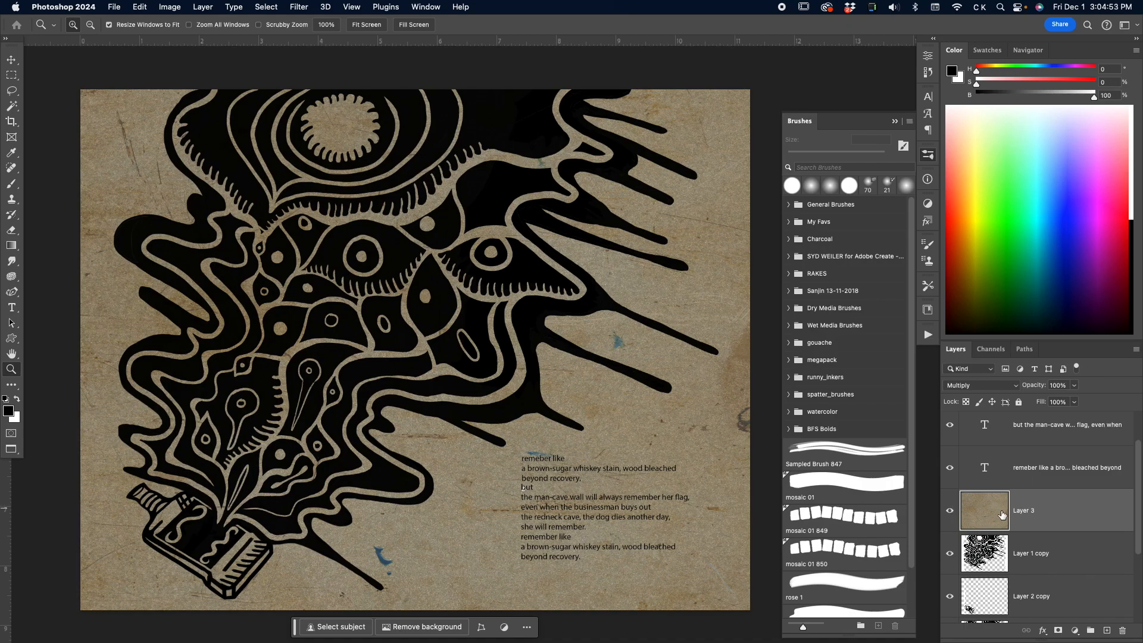
{"action": "left_click", "coordinate": [950, 509]}
{"action": "left_click", "coordinate": [949, 509]}
{"action": "left_click", "coordinate": [1075, 631]}
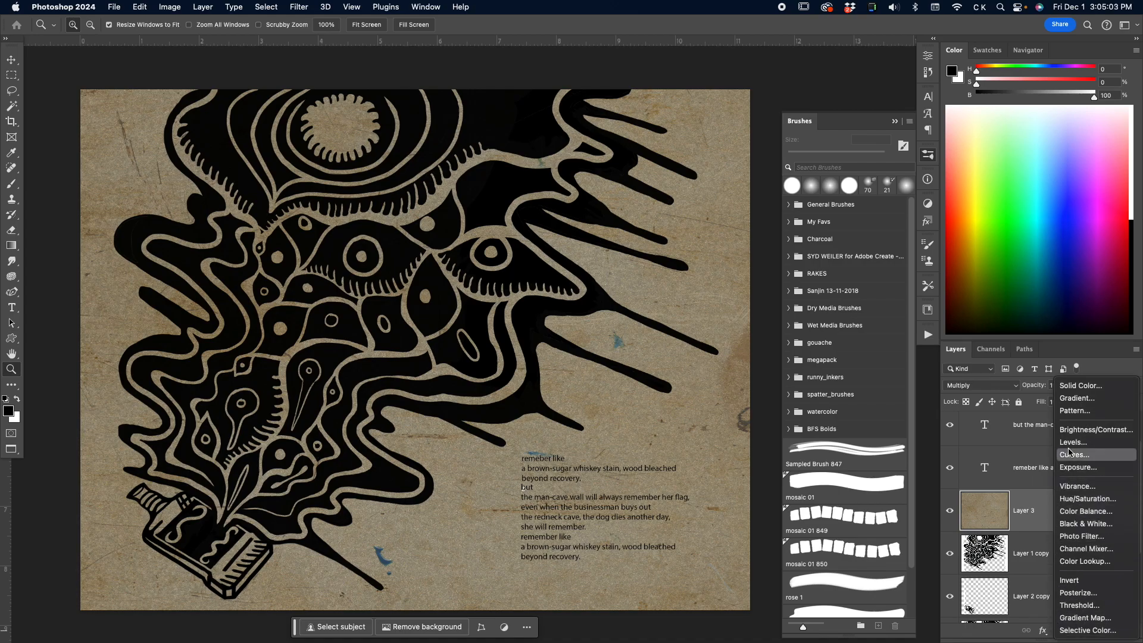
{"action": "scroll", "coordinate": [1084, 563], "scroll_direction": "up", "scroll_amount": 3}
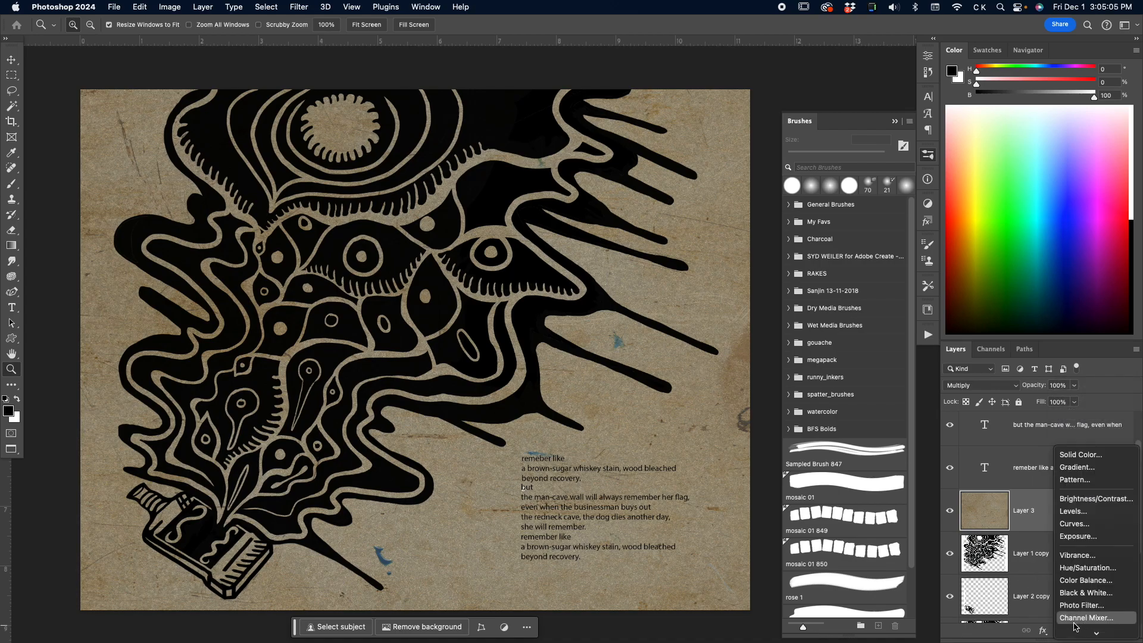
{"action": "left_click", "coordinate": [1079, 512]}
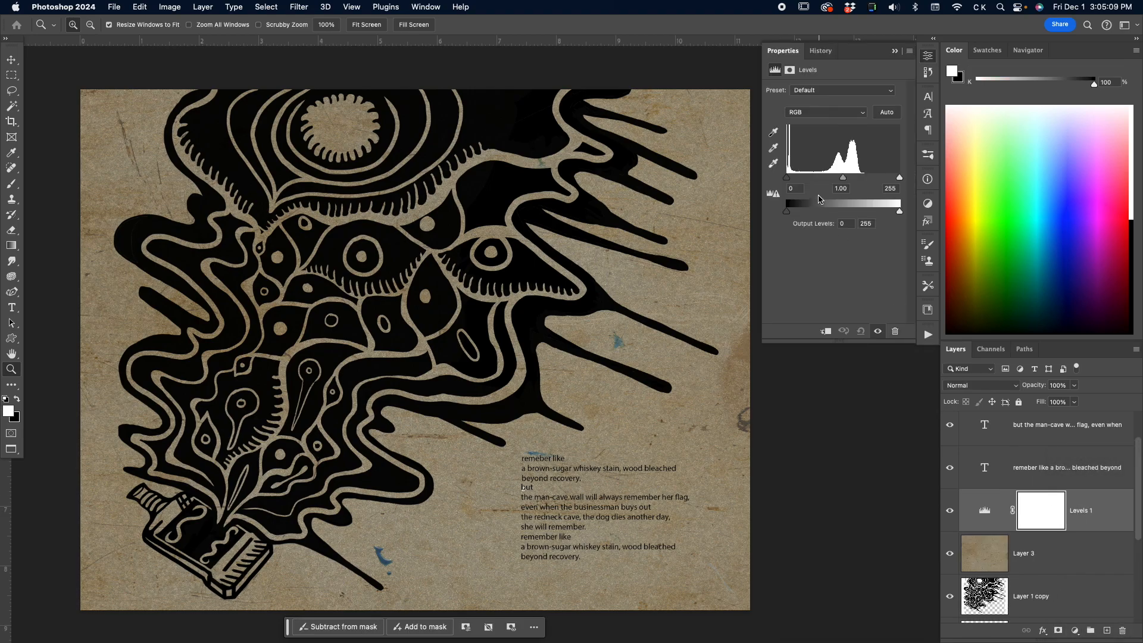
Set the Levels input values to black point 64, midtones 1.47 and white point 123 for a high-contrast texture
{"action": "mouse_move", "coordinate": [786, 181]}
{"action": "left_mouse_down"}
{"action": "mouse_move", "coordinate": [801, 179]}
{"action": "mouse_move", "coordinate": [771, 181]}
{"action": "mouse_move", "coordinate": [819, 180]}
{"action": "mouse_move", "coordinate": [783, 179]}
{"action": "left_mouse_up"}
{"action": "left_click_drag", "start_coordinate": [899, 179], "coordinate": [849, 179]}
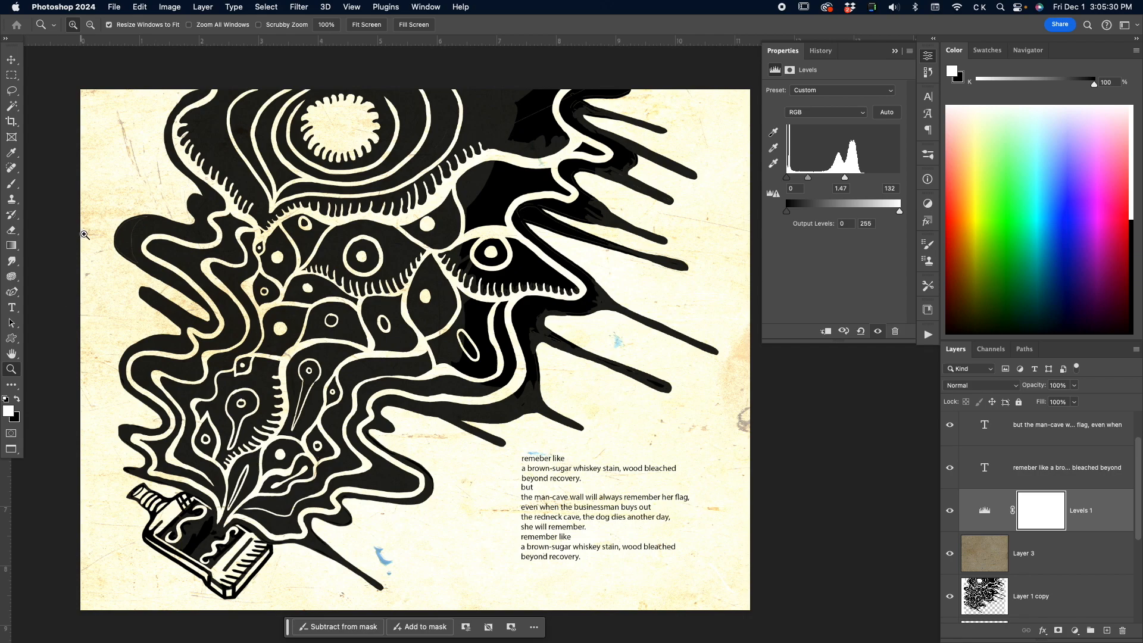
{"action": "left_click_drag", "start_coordinate": [786, 178], "coordinate": [842, 184]}
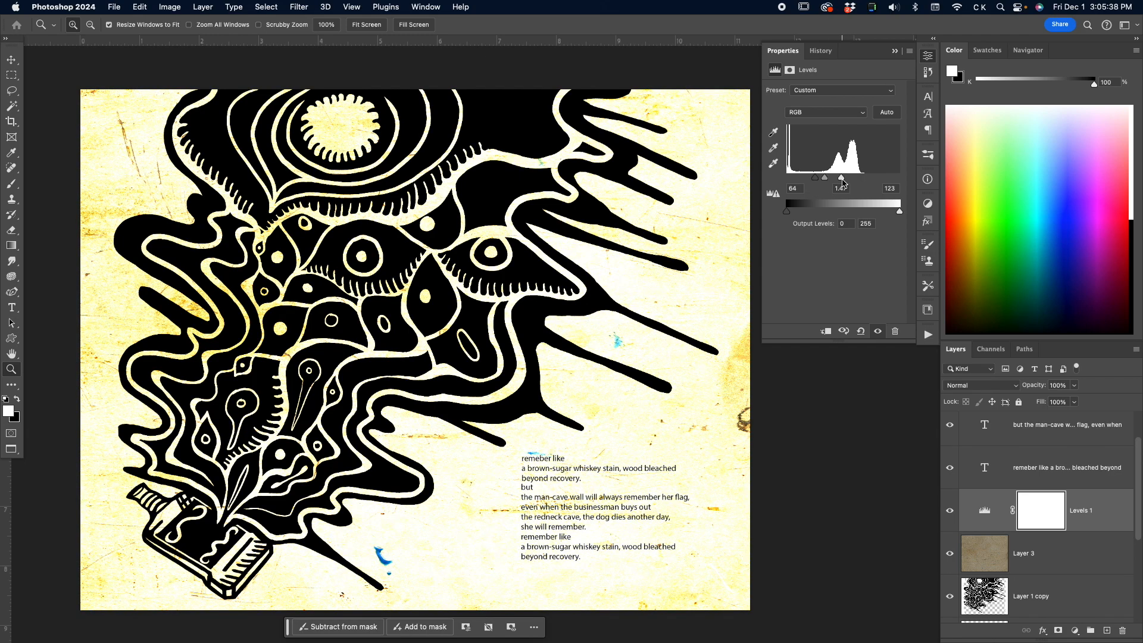
Examine the drips and poem area up close with the Levels adjustment shown and hidden, leaving it shown
{"action": "left_click", "coordinate": [397, 324]}
{"action": "left_click_drag", "start_coordinate": [428, 342], "coordinate": [402, 284]}
{"action": "left_click_drag", "start_coordinate": [451, 316], "coordinate": [333, 369]}
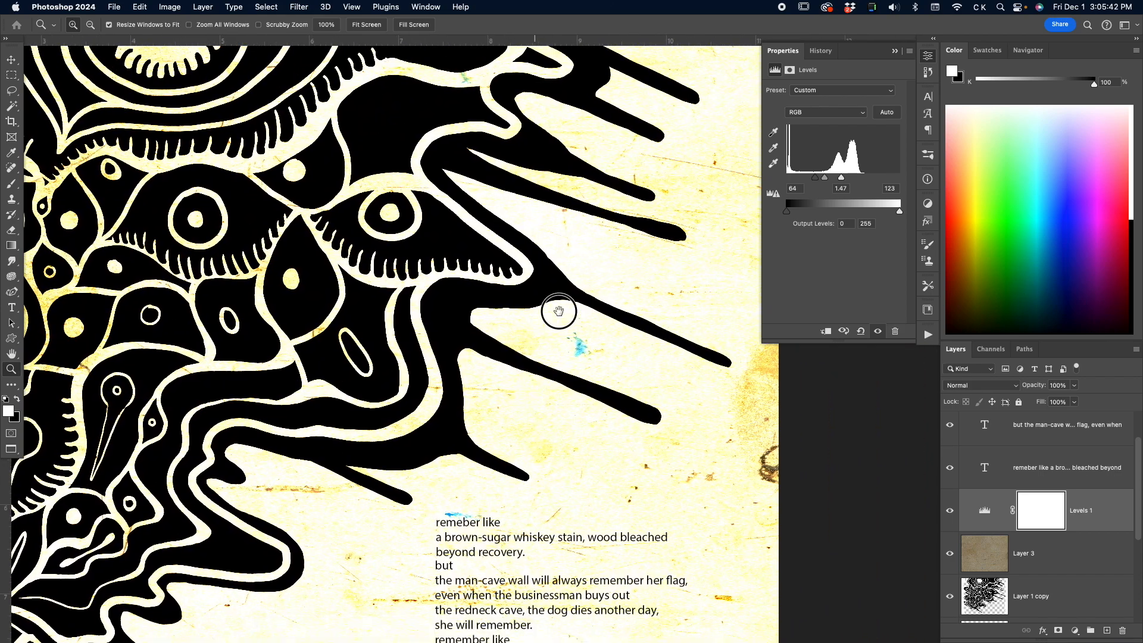
{"action": "left_click_drag", "start_coordinate": [551, 334], "coordinate": [585, 204]}
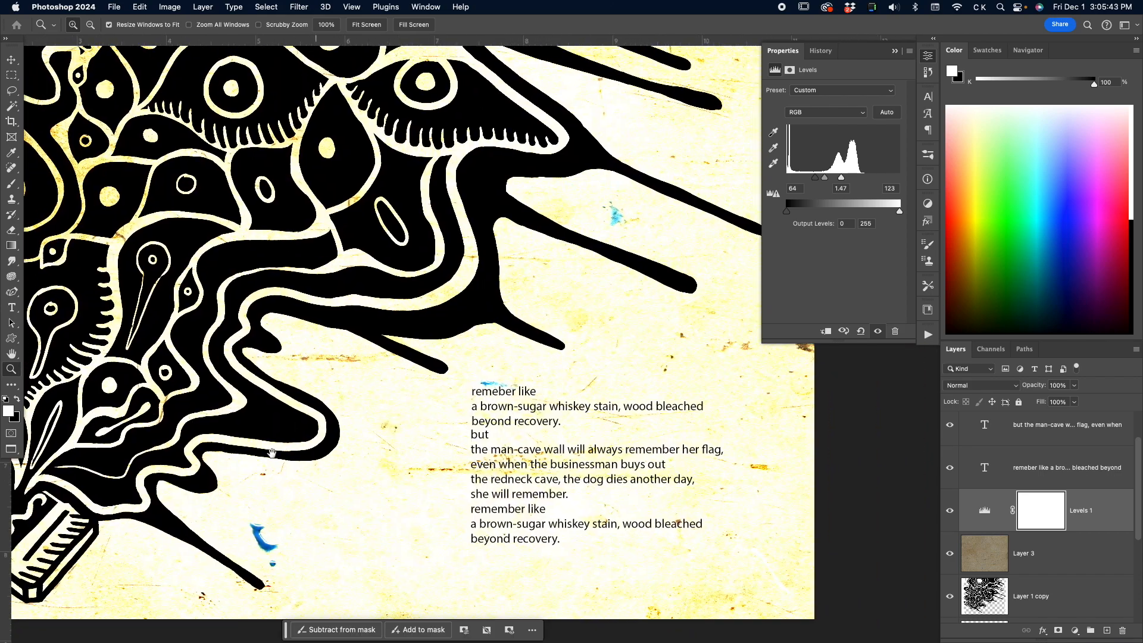
{"action": "left_click", "coordinate": [949, 512]}
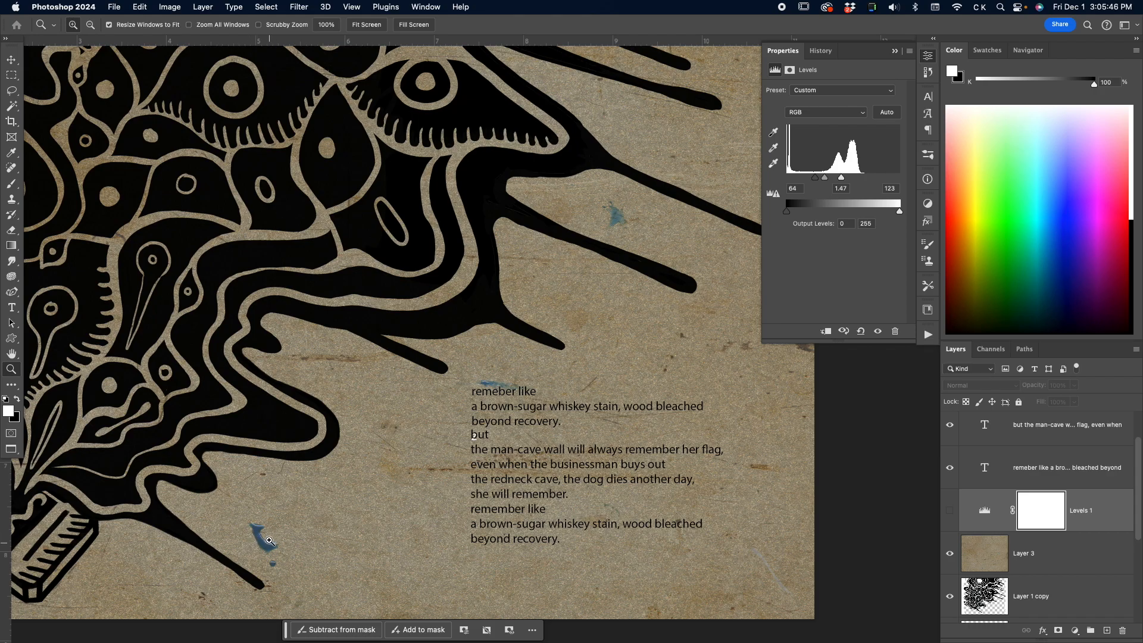
{"action": "left_click_drag", "start_coordinate": [492, 256], "coordinate": [486, 367]}
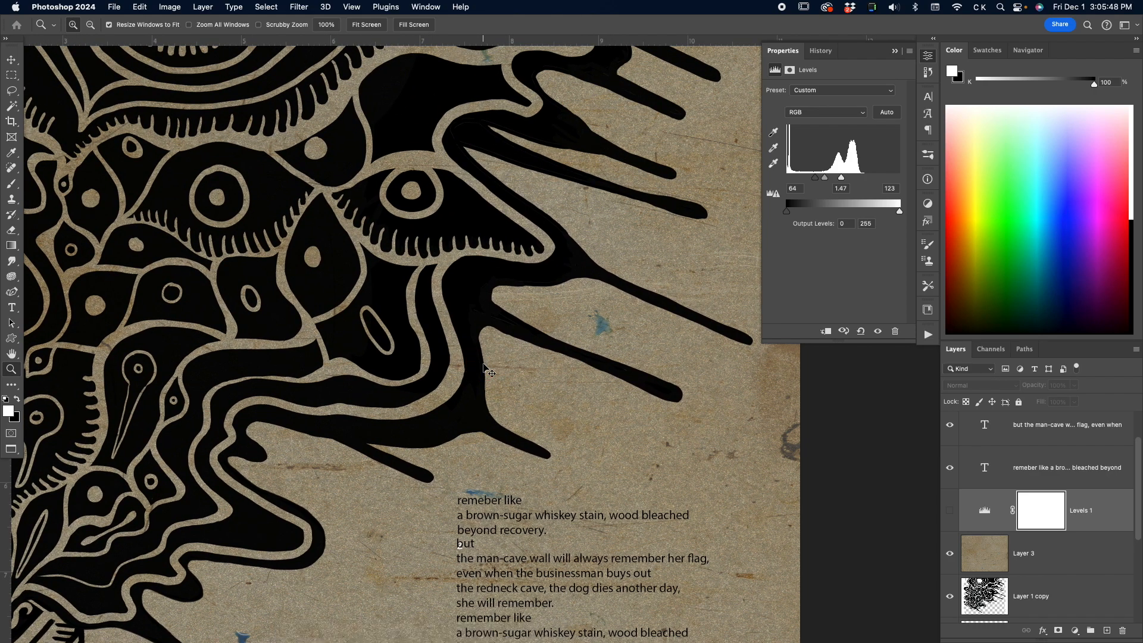
{"action": "left_click", "coordinate": [523, 414], "text": "alt"}
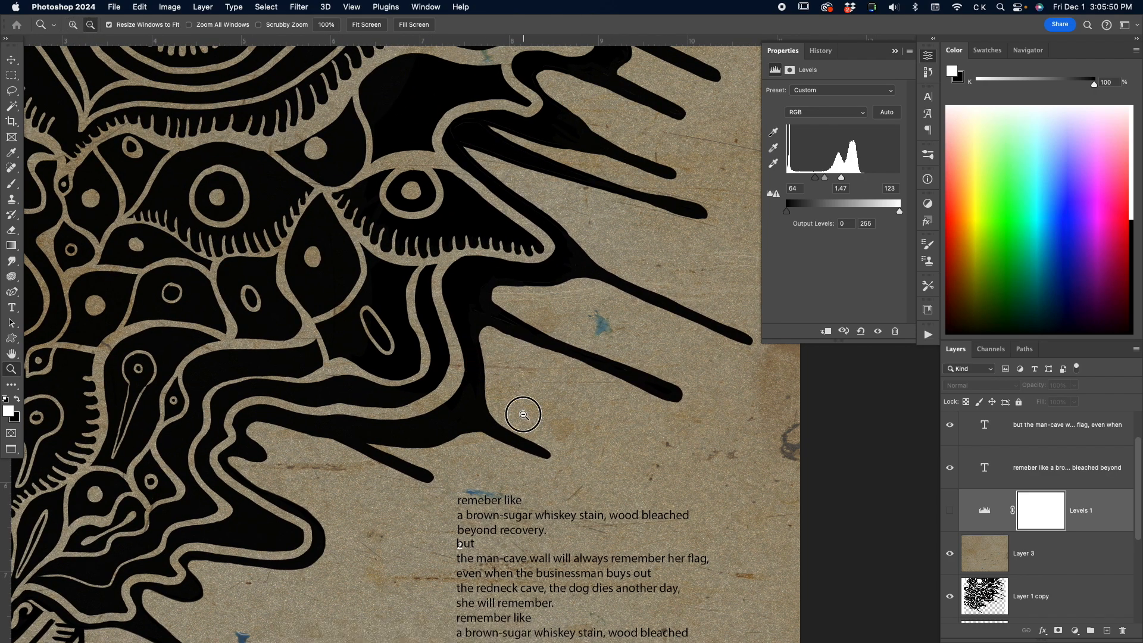
{"action": "left_click", "coordinate": [523, 415], "text": "alt"}
{"action": "left_click", "coordinate": [524, 414], "text": "alt"}
{"action": "left_click_drag", "start_coordinate": [518, 416], "coordinate": [536, 390]}
{"action": "left_click", "coordinate": [524, 394]}
{"action": "left_click", "coordinate": [949, 510]}
Add a Hue/Saturation adjustment layer between the paper texture and the Levels adjustment, and set its saturation to -100
{"action": "left_click", "coordinate": [982, 555]}
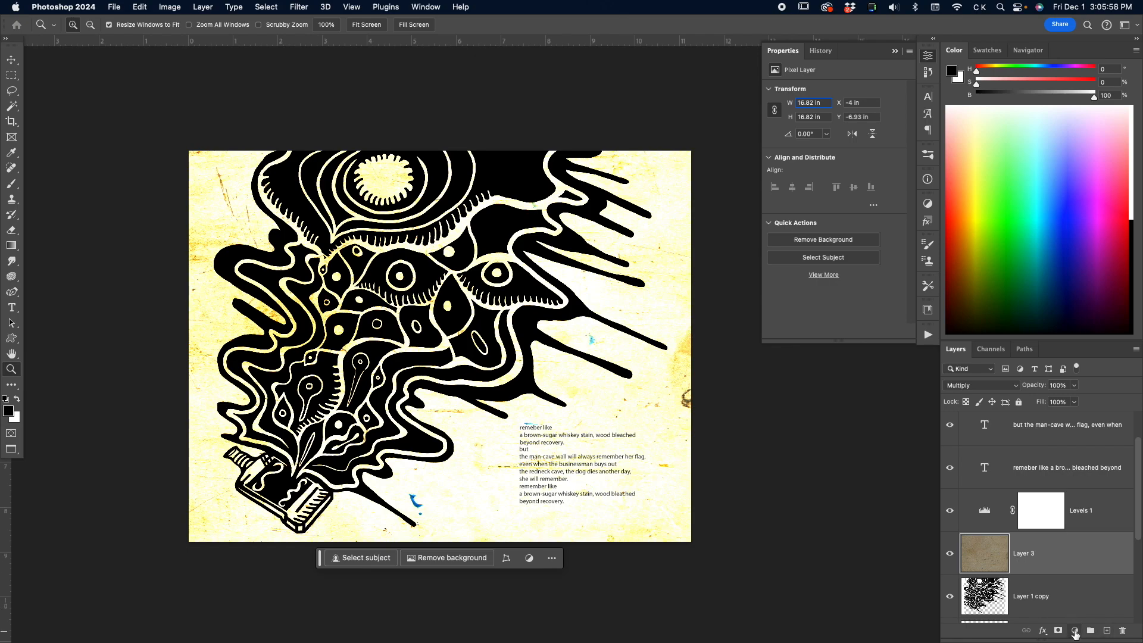
{"action": "left_click", "coordinate": [985, 512]}
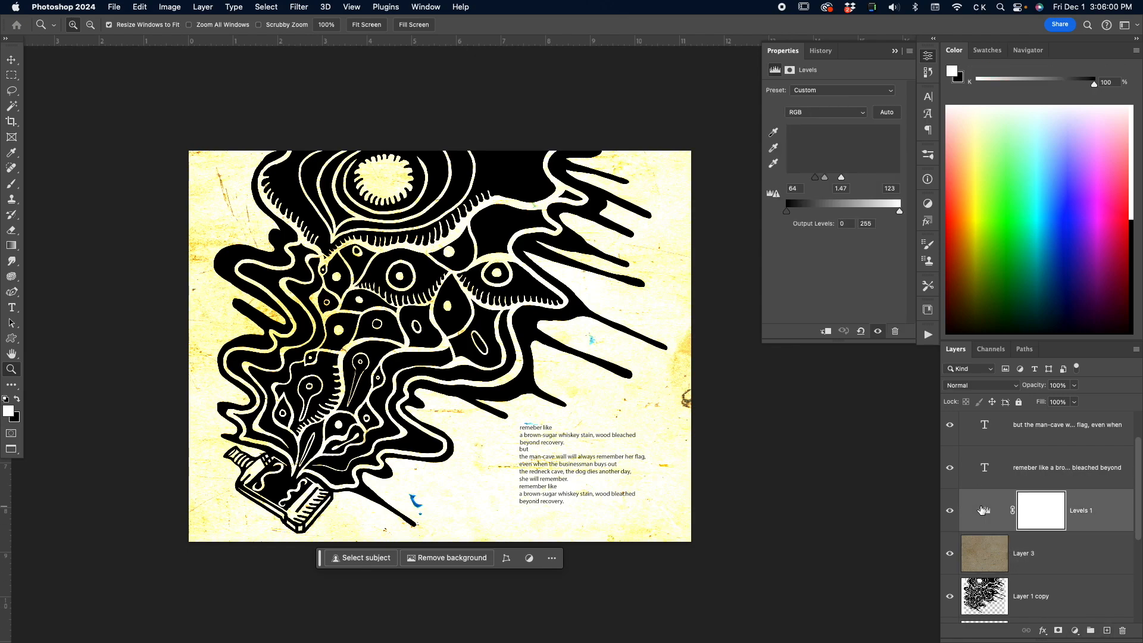
{"action": "left_click", "coordinate": [993, 556]}
{"action": "left_click", "coordinate": [1074, 630]}
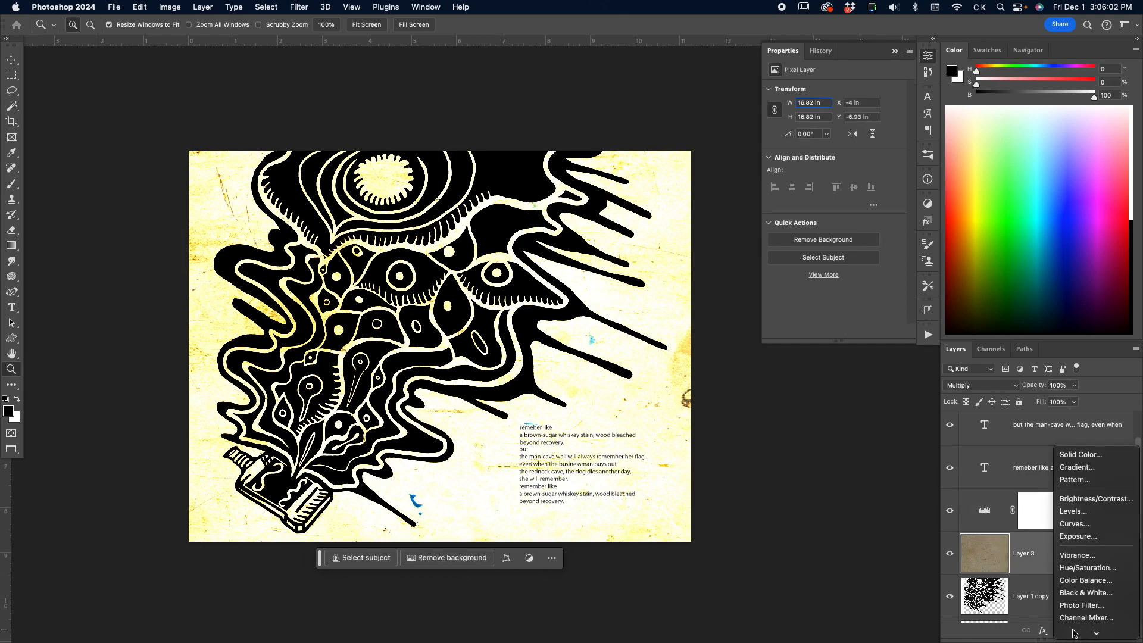
{"action": "left_click", "coordinate": [1084, 568]}
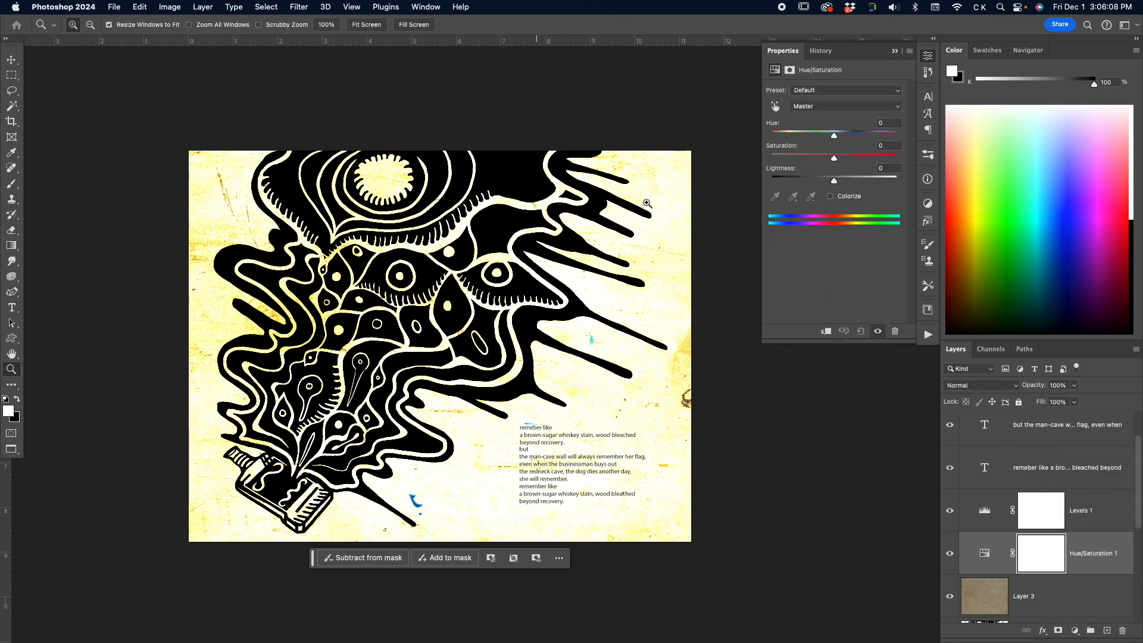
{"action": "left_click_drag", "start_coordinate": [836, 161], "coordinate": [749, 177]}
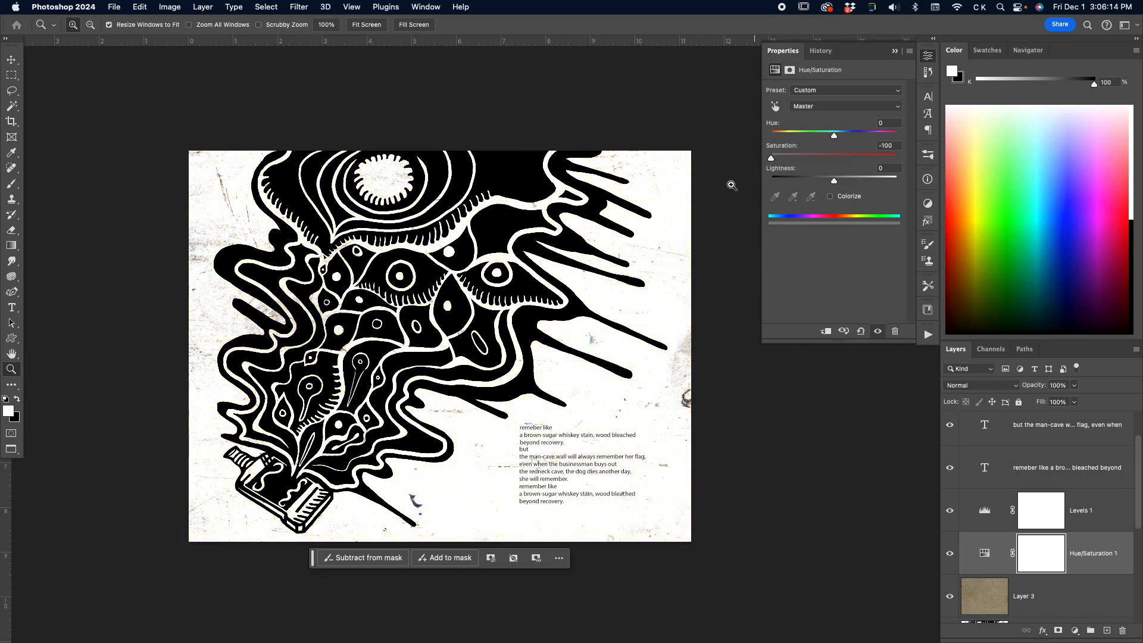
{"action": "left_click", "coordinate": [900, 145]}
{"action": "left_click_drag", "start_coordinate": [770, 161], "coordinate": [734, 158]}
{"action": "left_click", "coordinate": [476, 242]}
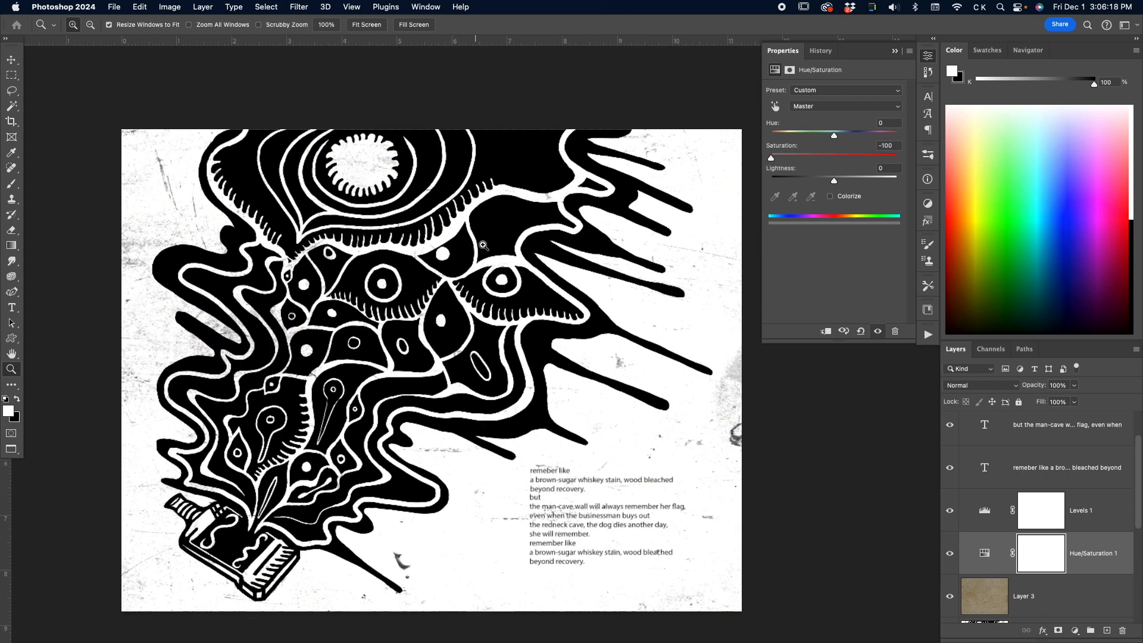
{"action": "left_click", "coordinate": [483, 245]}
{"action": "left_click_drag", "start_coordinate": [809, 155], "coordinate": [749, 160]}
Examine the desaturated scratches around the poem text and along the upper part of the artwork
{"action": "scroll", "coordinate": [421, 216], "scroll_direction": "down", "scroll_amount": 8}
{"action": "scroll", "coordinate": [421, 216], "scroll_direction": "right", "scroll_amount": 5}
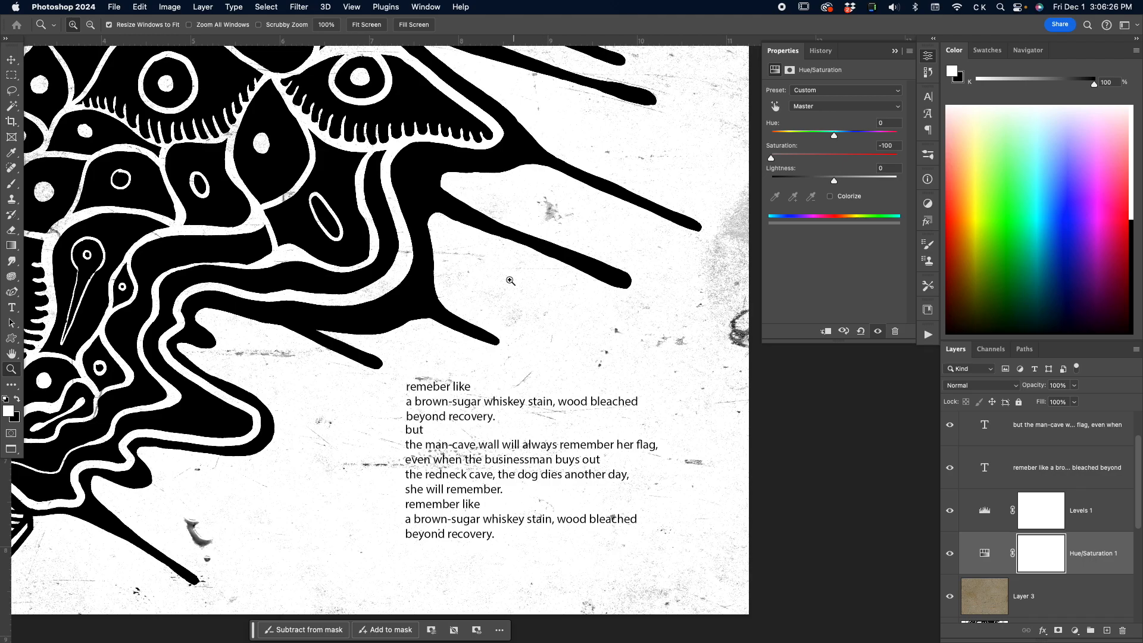
{"action": "left_click", "coordinate": [987, 559]}
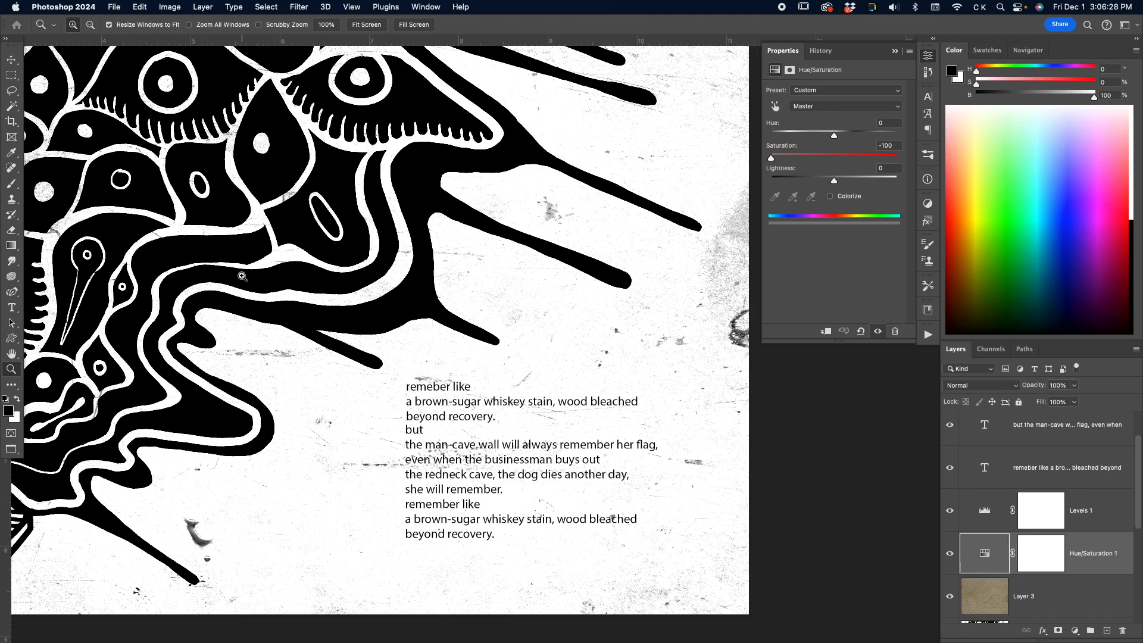
{"action": "left_click", "coordinate": [255, 274], "text": "alt"}
{"action": "left_click", "coordinate": [256, 273], "text": "alt"}
{"action": "left_click_drag", "start_coordinate": [281, 239], "coordinate": [376, 306]}
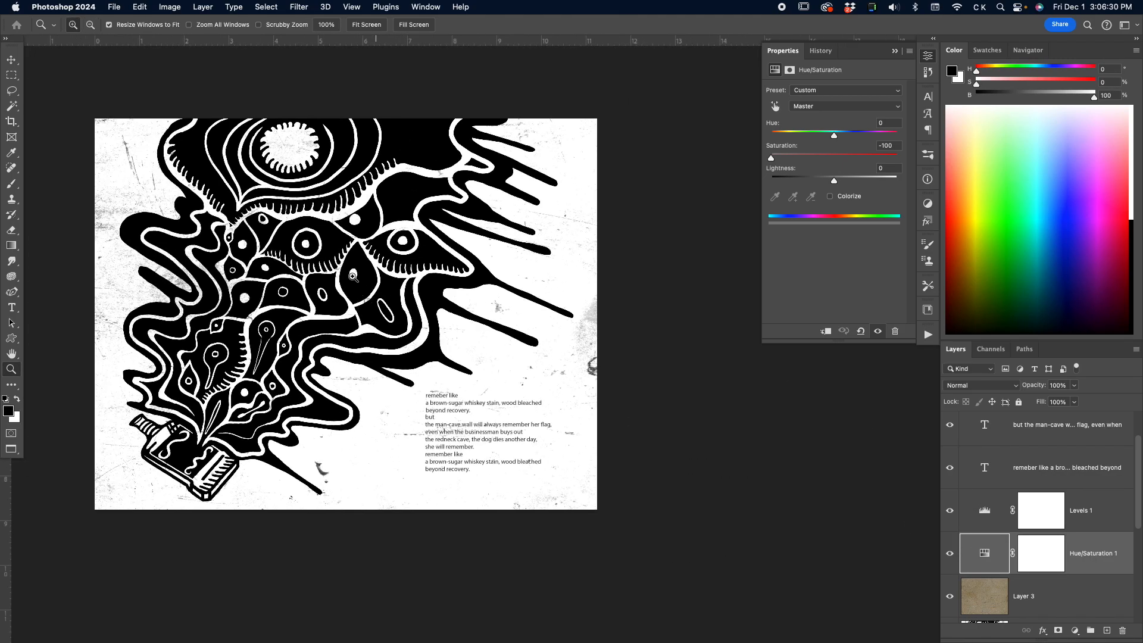
{"action": "left_click", "coordinate": [167, 168]}
{"action": "left_click", "coordinate": [167, 169]}
{"action": "left_click_drag", "start_coordinate": [162, 215], "coordinate": [229, 226]}
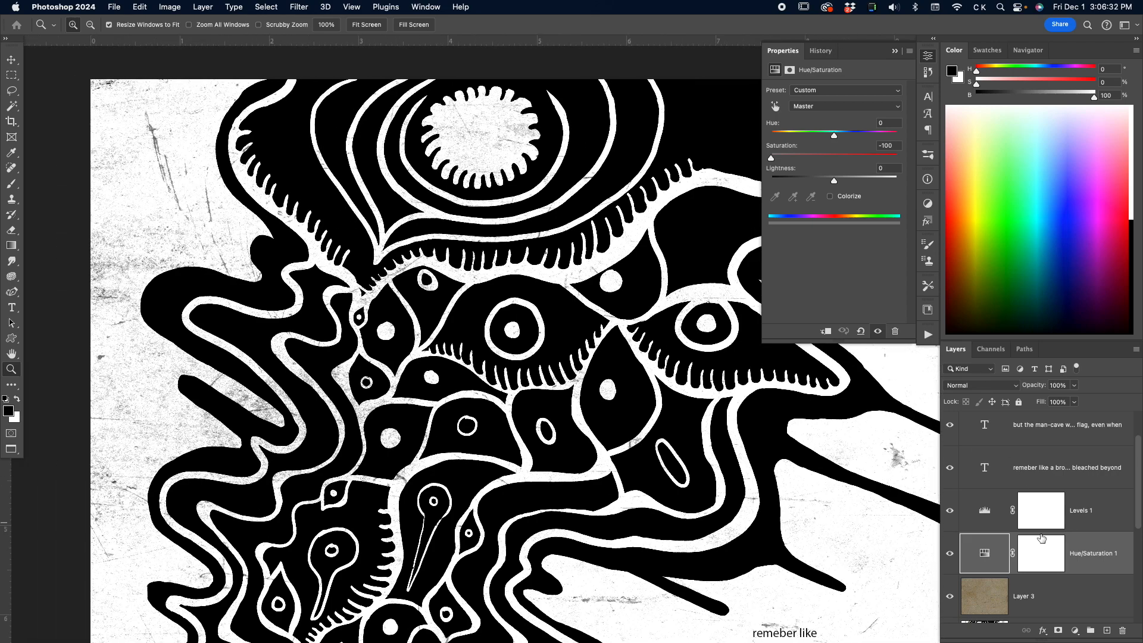
Merge Layer 3 with the Hue/Saturation 1 and Levels 1 adjustment layers into a single texture layer
{"action": "left_click", "coordinate": [988, 597]}
{"action": "key", "text": "v"}
{"action": "left_click_drag", "start_coordinate": [1043, 385], "coordinate": [1042, 410]}
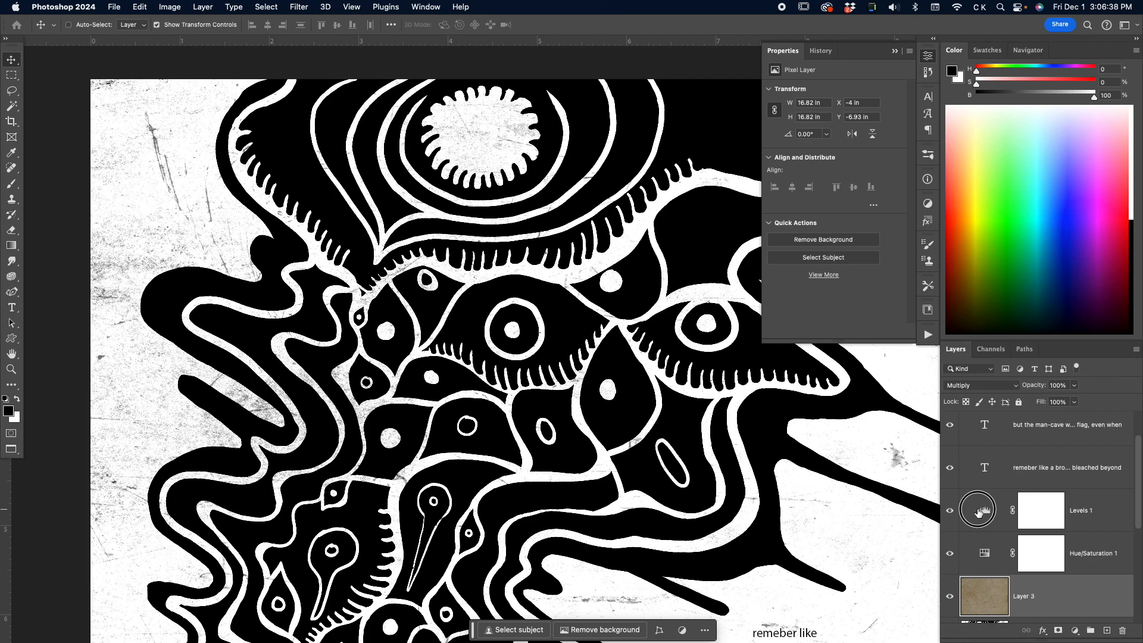
{"action": "left_click", "coordinate": [1000, 531]}
{"action": "left_click", "coordinate": [1000, 596], "text": "shift"}
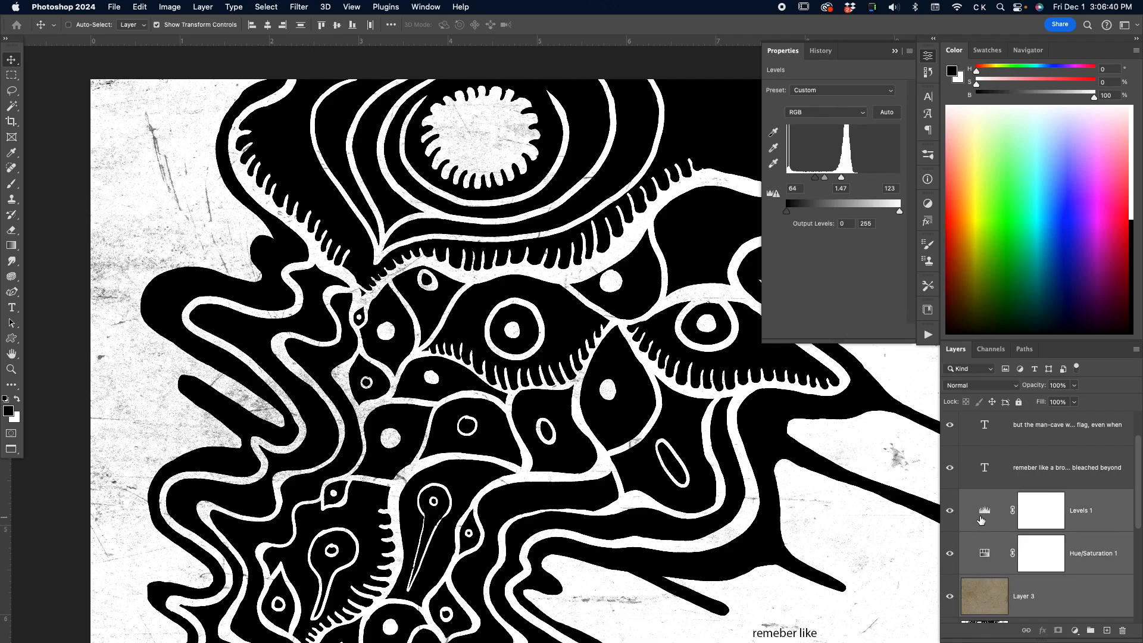
{"action": "key", "text": "super+e"}
Set the merged texture layer's blend mode to Multiply
{"action": "left_click_drag", "start_coordinate": [419, 334], "coordinate": [280, 278]}
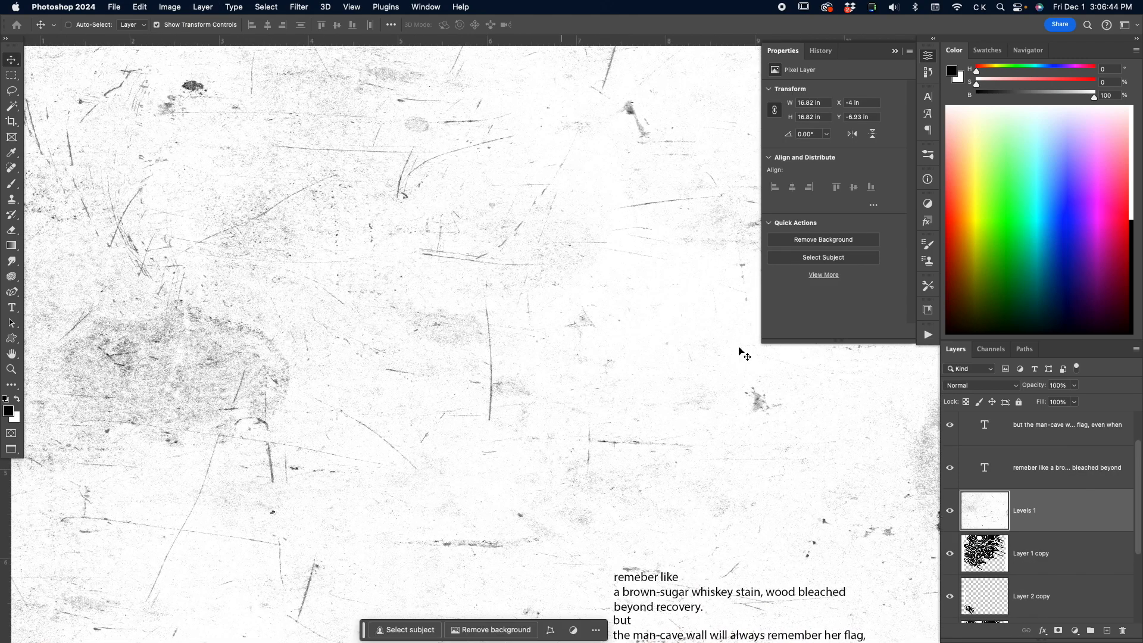
{"action": "left_click", "coordinate": [976, 386]}
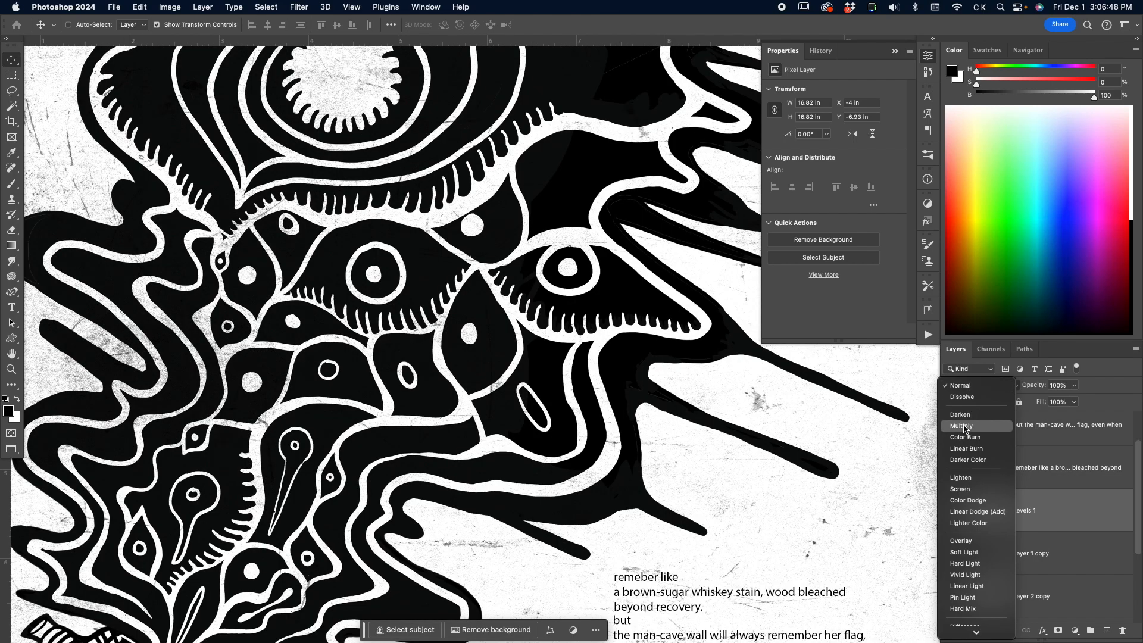
{"action": "left_click", "coordinate": [965, 426]}
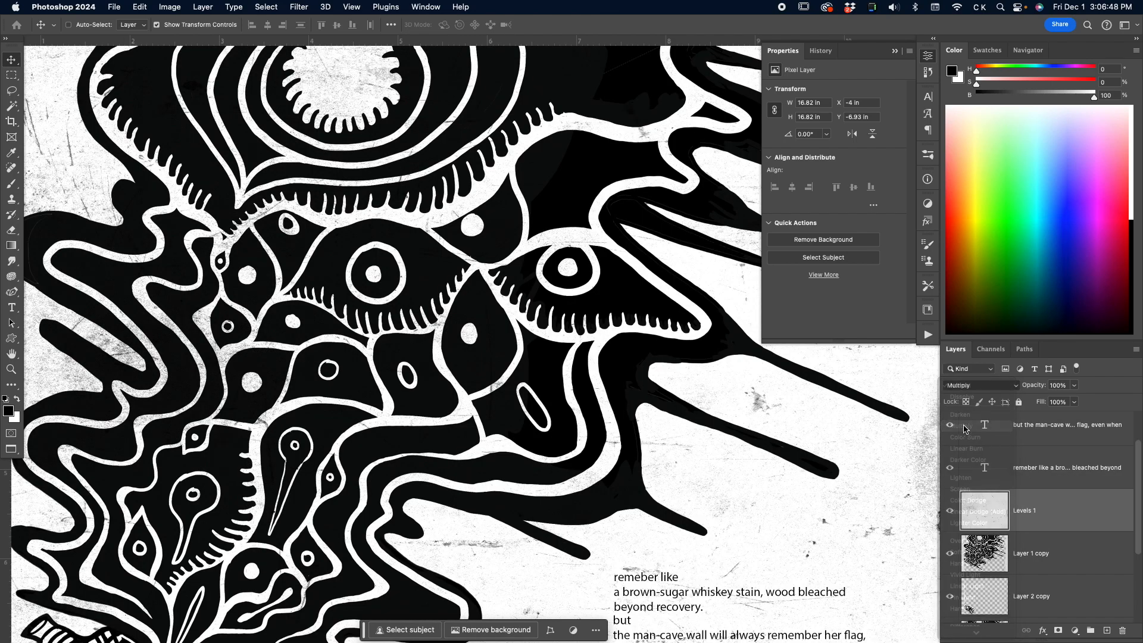
Examine the multiplied scratch texture across the whole spread, including the flask and poem area
{"action": "key", "text": "z"}
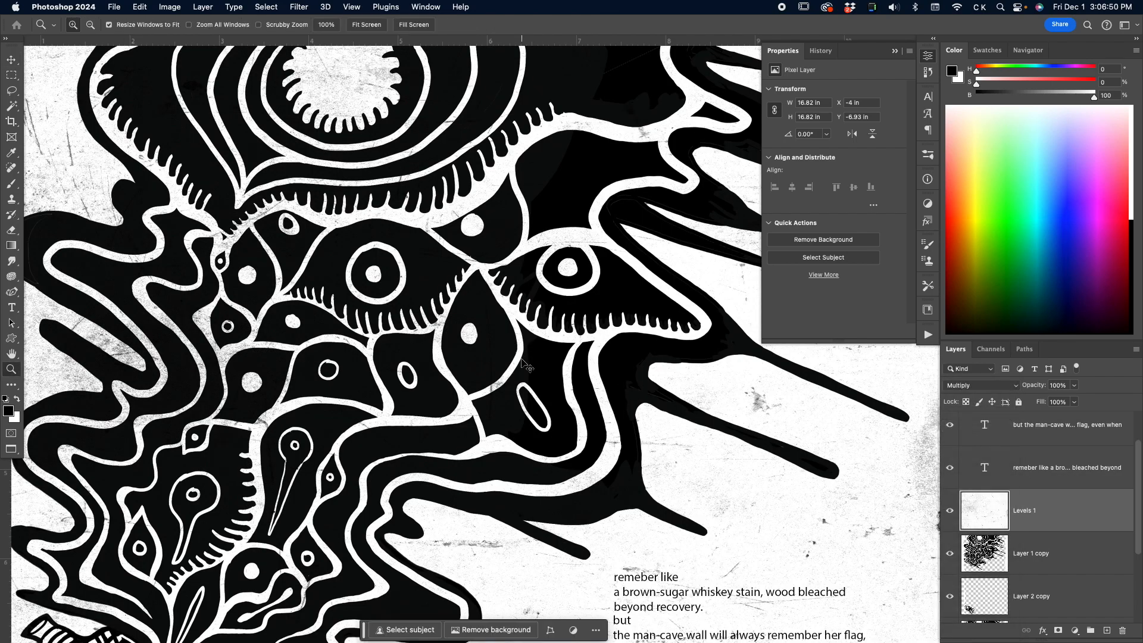
{"action": "key", "text": "v"}
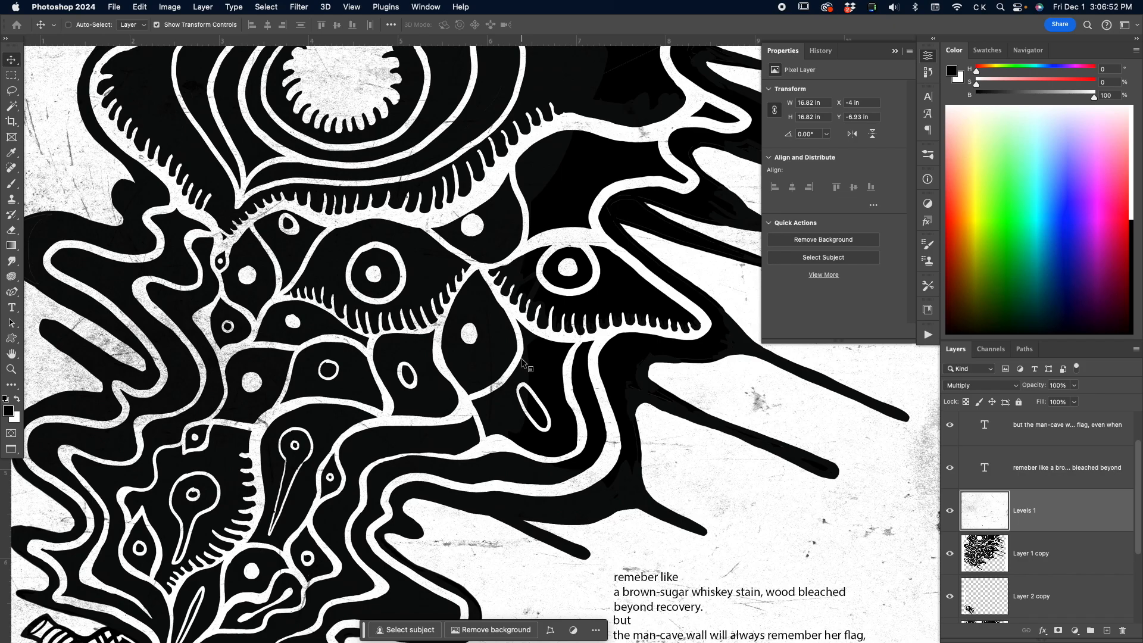
{"action": "key", "text": "z"}
{"action": "left_click", "coordinate": [521, 359], "text": "alt"}
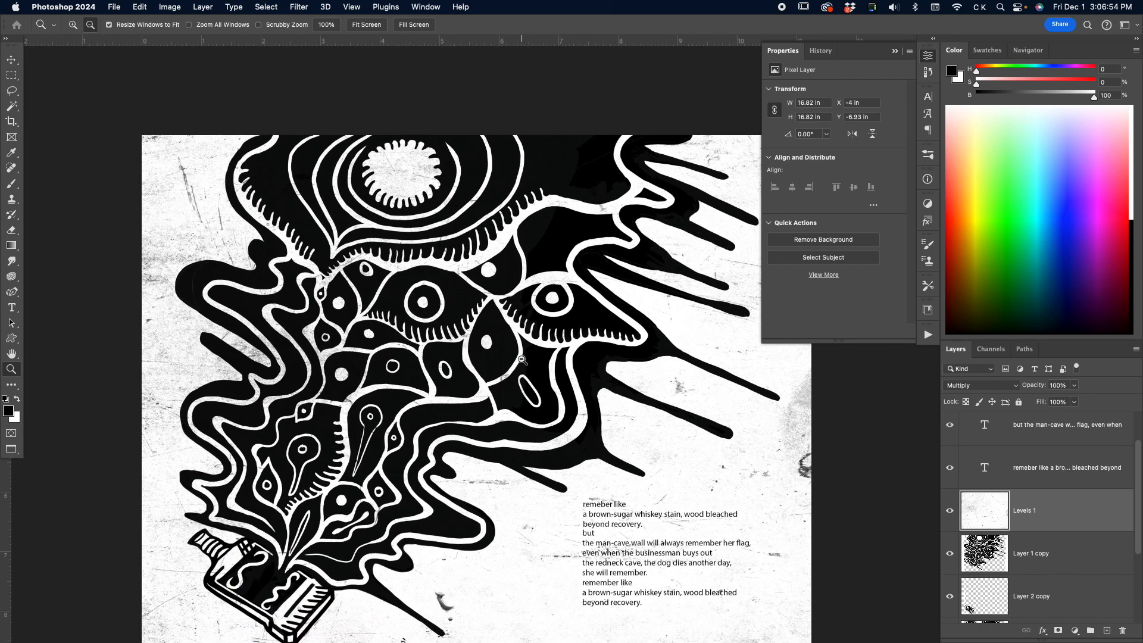
{"action": "left_click", "coordinate": [436, 314]}
{"action": "left_click_drag", "start_coordinate": [443, 318], "coordinate": [377, 245]}
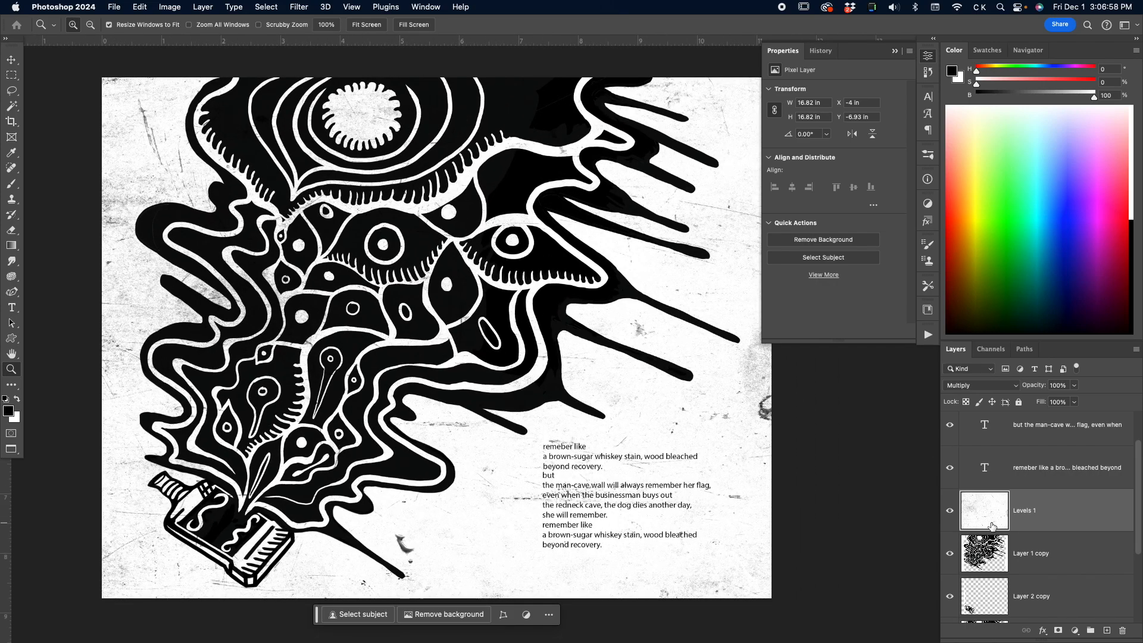
{"action": "key", "text": "v"}
{"action": "left_click_drag", "start_coordinate": [532, 321], "coordinate": [398, 306]}
{"action": "left_click_drag", "start_coordinate": [343, 485], "coordinate": [456, 413]}
{"action": "key", "text": "z"}
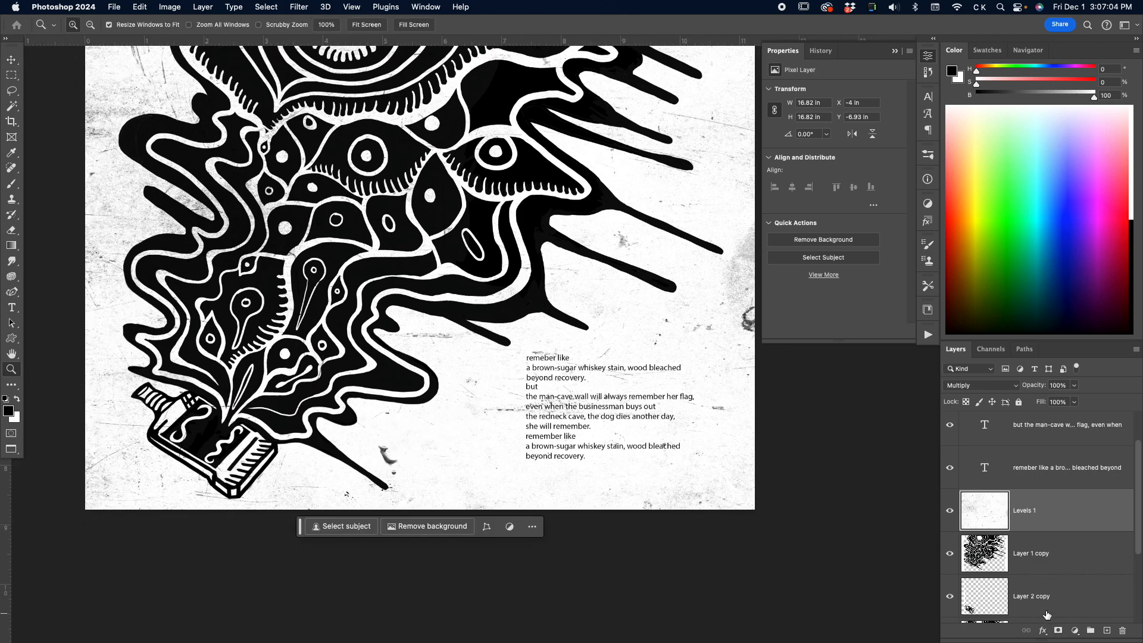
Add a layer mask to the merged texture layer and paint out the dark smudge beside the lower drip with a black brush
{"action": "left_click", "coordinate": [1059, 633]}
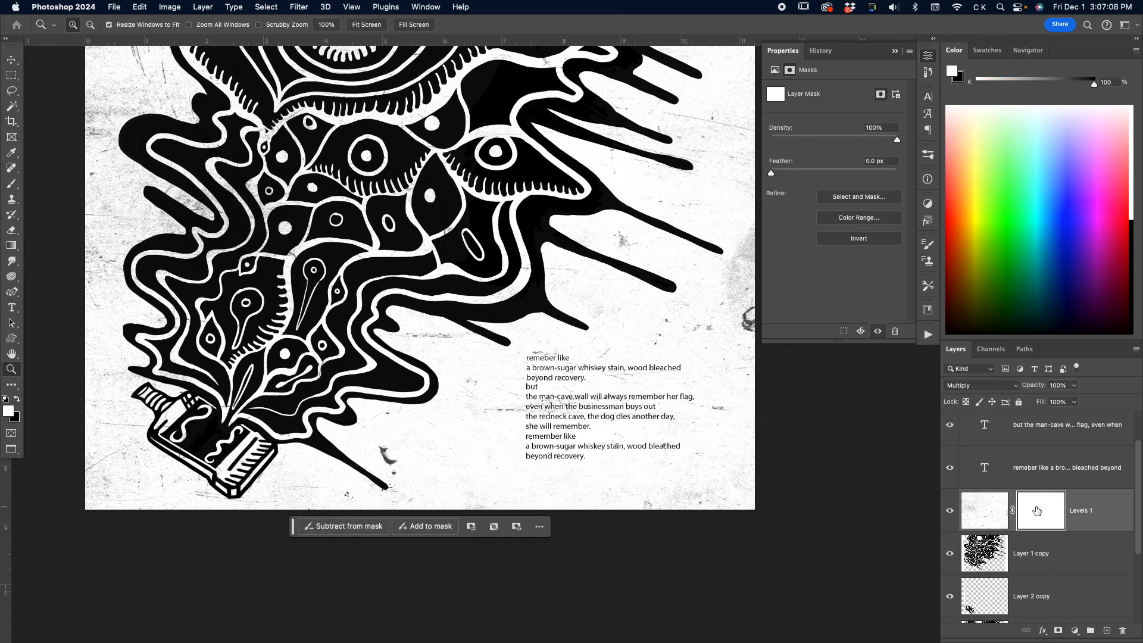
{"action": "key", "text": "x"}
{"action": "left_click", "coordinate": [353, 386]}
{"action": "key", "text": "x"}
{"action": "key", "text": "x"}
{"action": "key", "text": "b"}
{"action": "key", "text": "bracketright"}
{"action": "key", "text": "bracketright"}
{"action": "key", "text": "bracketright"}
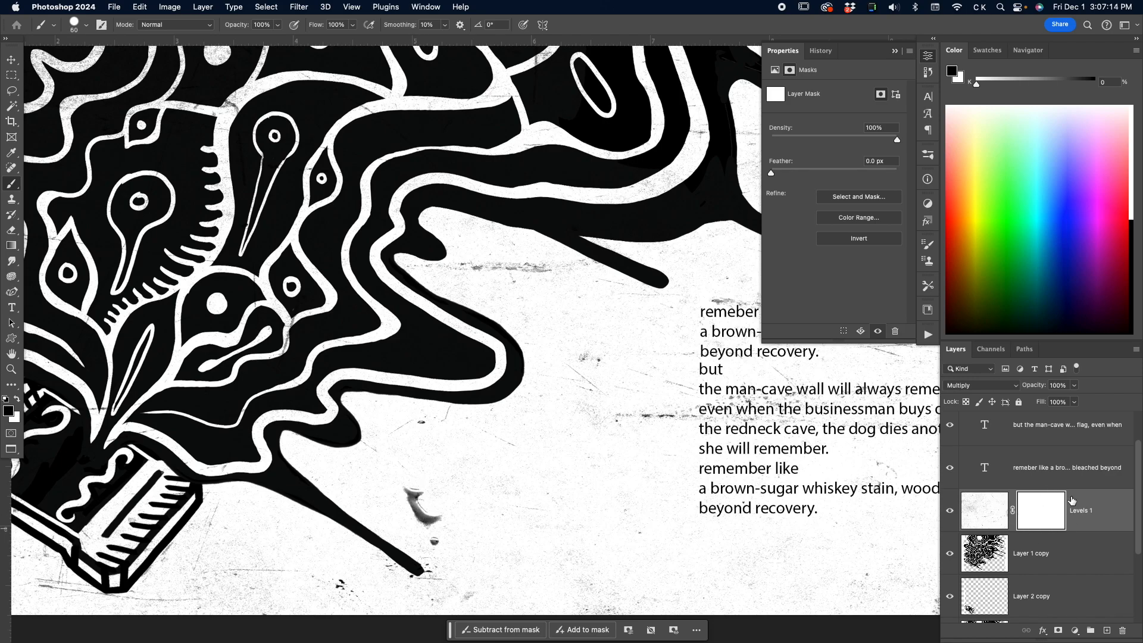
{"action": "left_click_drag", "start_coordinate": [408, 492], "coordinate": [413, 513]}
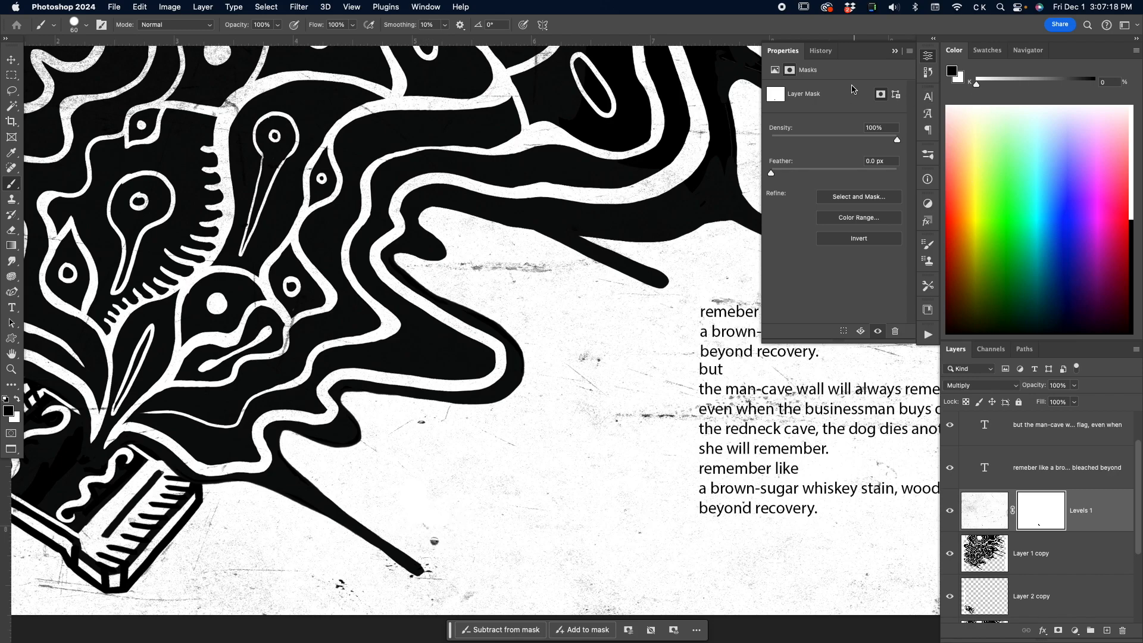
Mask out the specks around the lower drip, and fade the dark ring at the page's right edge with the brush at 44% opacity
{"action": "left_click", "coordinate": [434, 541]}
{"action": "left_click", "coordinate": [338, 584]}
{"action": "left_click_drag", "start_coordinate": [458, 460], "coordinate": [324, 548]}
{"action": "scroll", "coordinate": [323, 549], "scroll_direction": "right", "scroll_amount": 5}
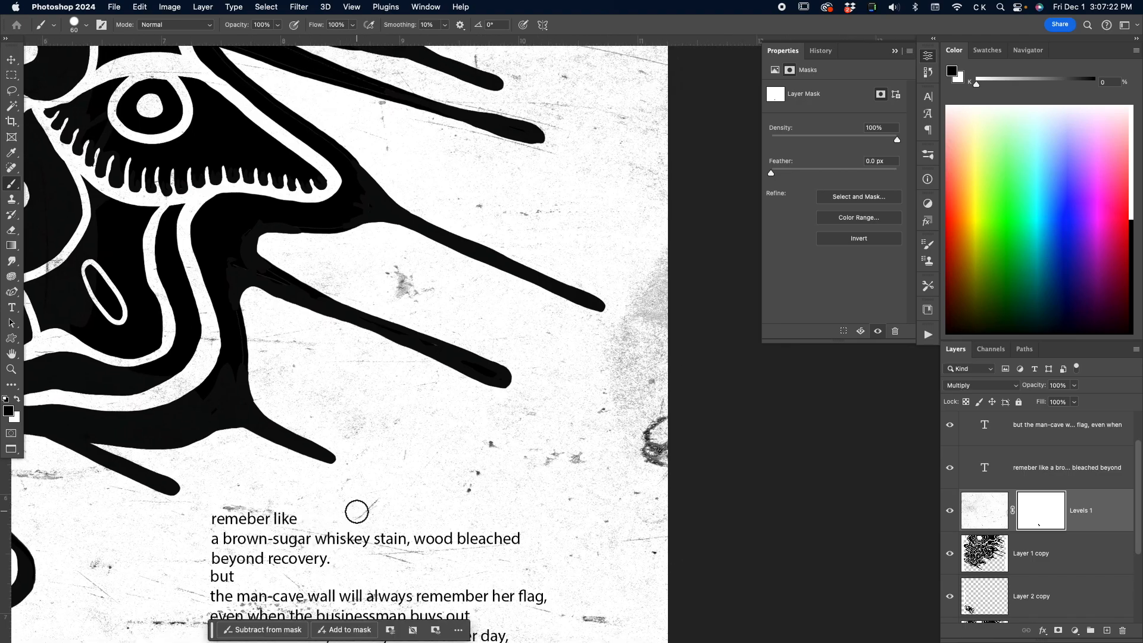
{"action": "left_click_drag", "start_coordinate": [241, 30], "coordinate": [239, 28]}
{"action": "mouse_move", "coordinate": [646, 441]}
{"action": "left_mouse_down"}
{"action": "mouse_move", "coordinate": [650, 462]}
{"action": "mouse_move", "coordinate": [668, 421]}
{"action": "mouse_move", "coordinate": [655, 441]}
{"action": "left_mouse_up"}
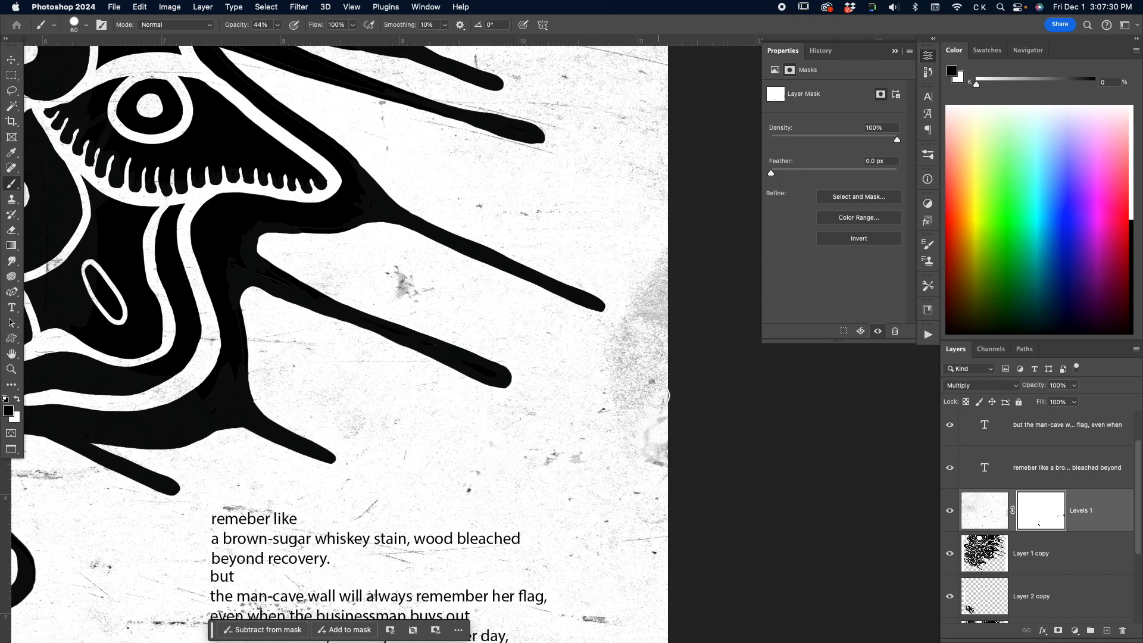
Paint on the texture mask to soften the marks in and beside the large top eye and the scratches near the upper-left tendrils
{"action": "left_click_drag", "start_coordinate": [352, 173], "coordinate": [517, 394]}
{"action": "mouse_move", "coordinate": [178, 290]}
{"action": "left_mouse_down"}
{"action": "mouse_move", "coordinate": [366, 392]}
{"action": "mouse_move", "coordinate": [547, 431]}
{"action": "left_mouse_up"}
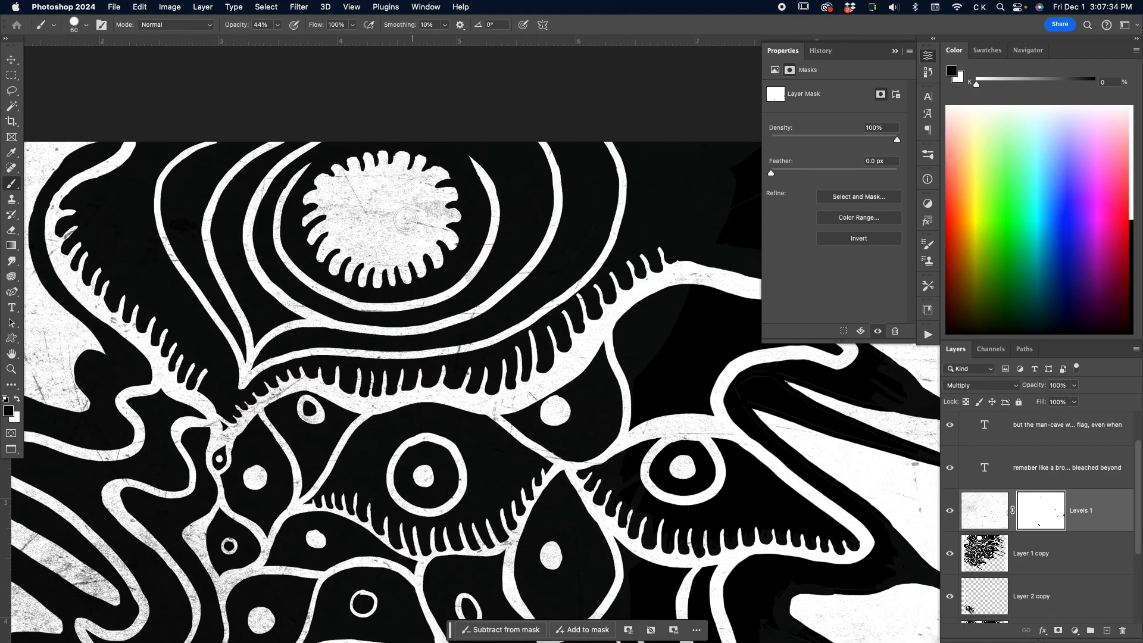
{"action": "left_click_drag", "start_coordinate": [558, 223], "coordinate": [952, 228]}
{"action": "left_click_drag", "start_coordinate": [375, 219], "coordinate": [394, 282]}
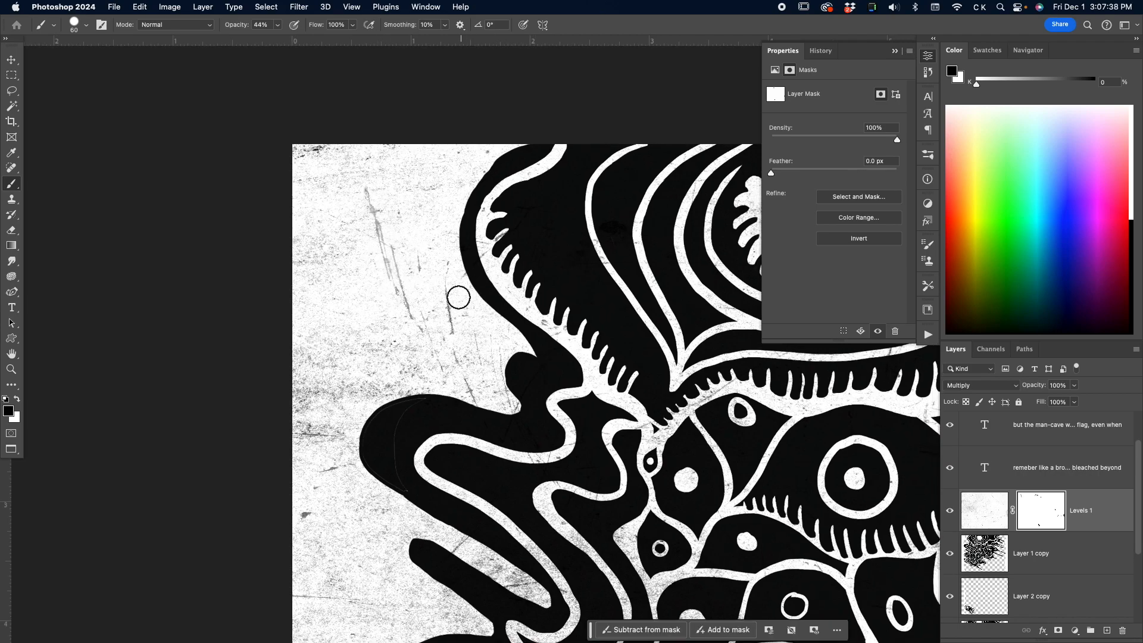
{"action": "scroll", "coordinate": [460, 304], "scroll_direction": "down", "scroll_amount": 3}
{"action": "scroll", "coordinate": [461, 304], "scroll_direction": "right", "scroll_amount": 2}
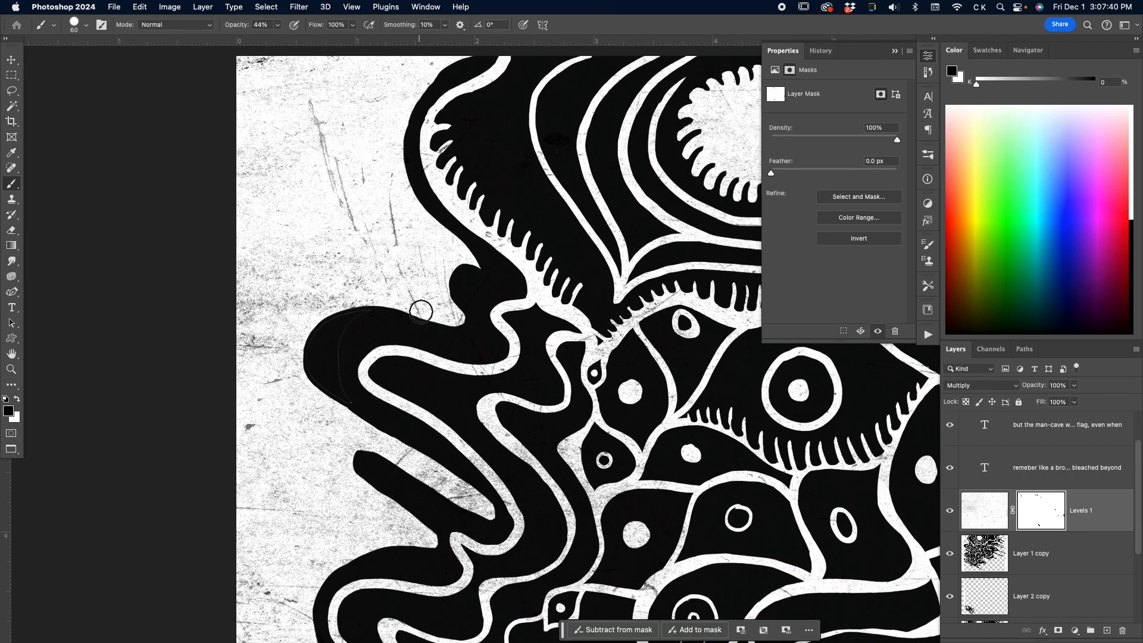
{"action": "left_click_drag", "start_coordinate": [393, 231], "coordinate": [426, 322]}
{"action": "left_click_drag", "start_coordinate": [439, 264], "coordinate": [456, 310]}
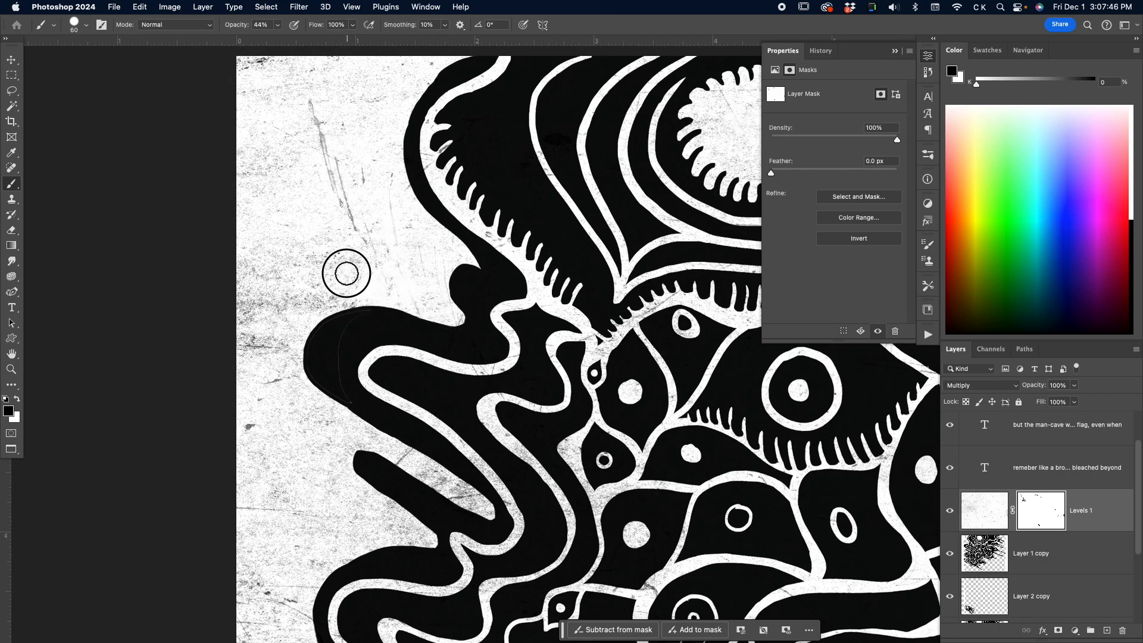
Examine the masked texture across the whole spread and closer up on the illustration
{"action": "key", "text": "z"}
{"action": "left_click", "coordinate": [459, 323], "text": "alt"}
{"action": "left_click", "coordinate": [459, 323], "text": "alt"}
{"action": "left_click", "coordinate": [459, 323], "text": "alt"}
{"action": "left_click_drag", "start_coordinate": [509, 391], "coordinate": [375, 323]}
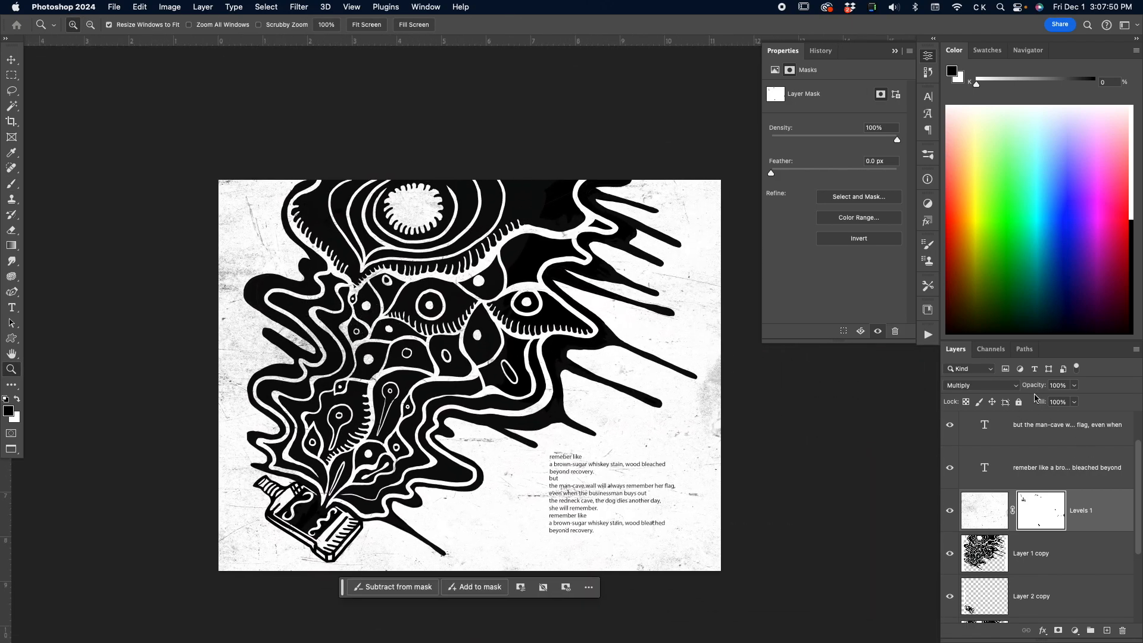
{"action": "left_click", "coordinate": [475, 311]}
{"action": "left_click", "coordinate": [480, 325]}
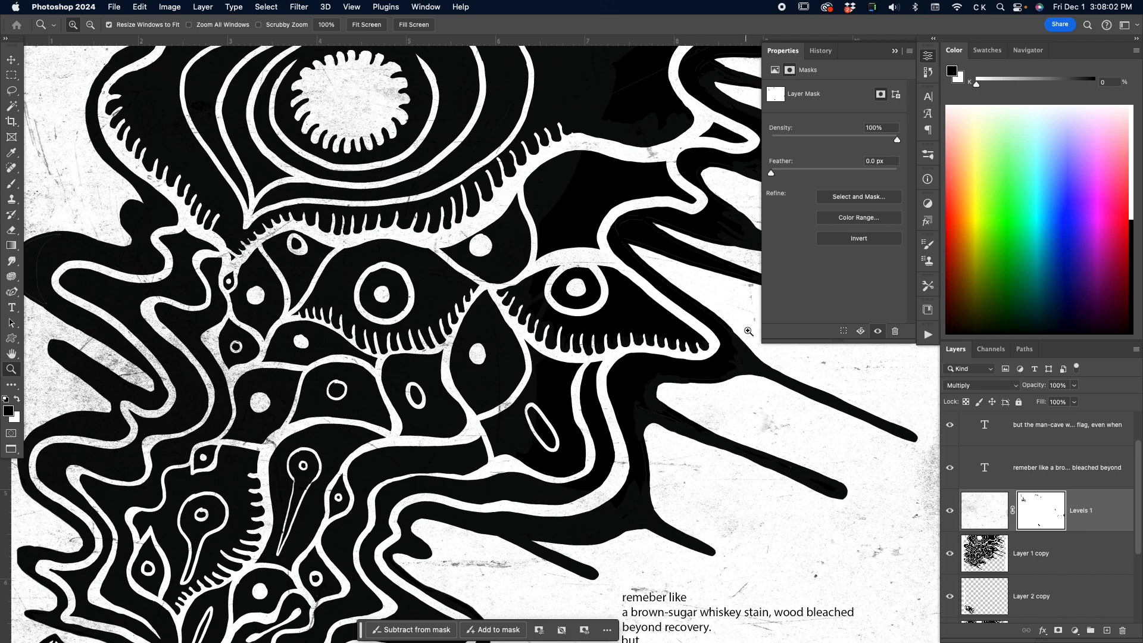
{"action": "left_click", "coordinate": [988, 521]}
{"action": "key", "text": "super+l"}
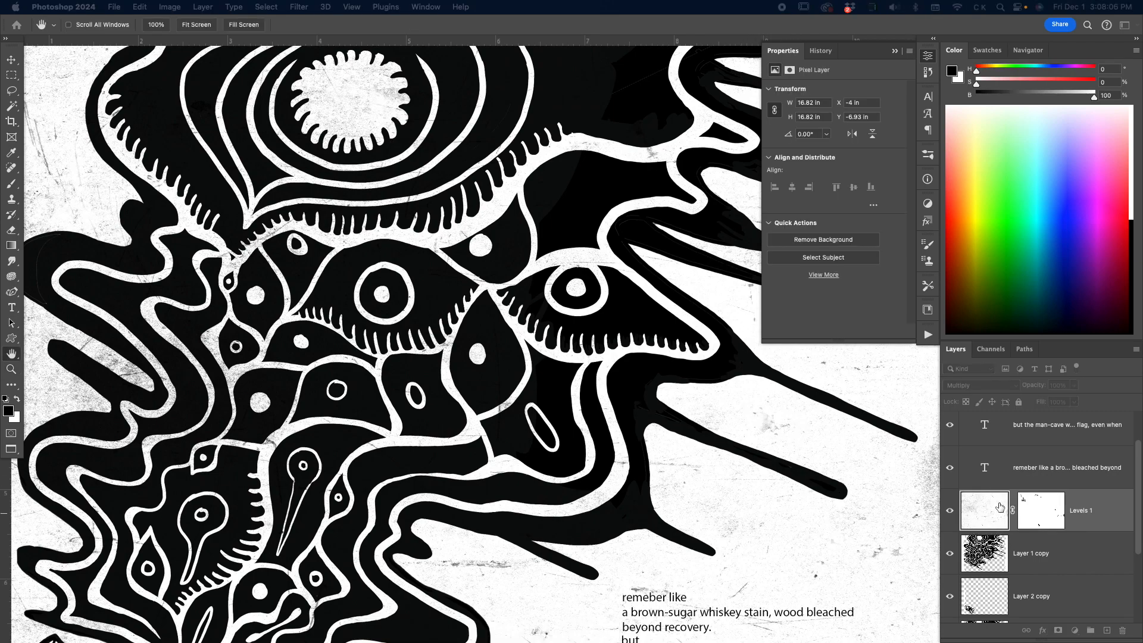
{"action": "left_click", "coordinate": [950, 510]}
{"action": "left_click", "coordinate": [950, 511]}
{"action": "key", "text": "Escape"}
Compare the illustration with the Levels 1 texture layer hidden and shown, and review the layer stack
{"action": "left_click", "coordinate": [950, 511]}
{"action": "left_click", "coordinate": [950, 511]}
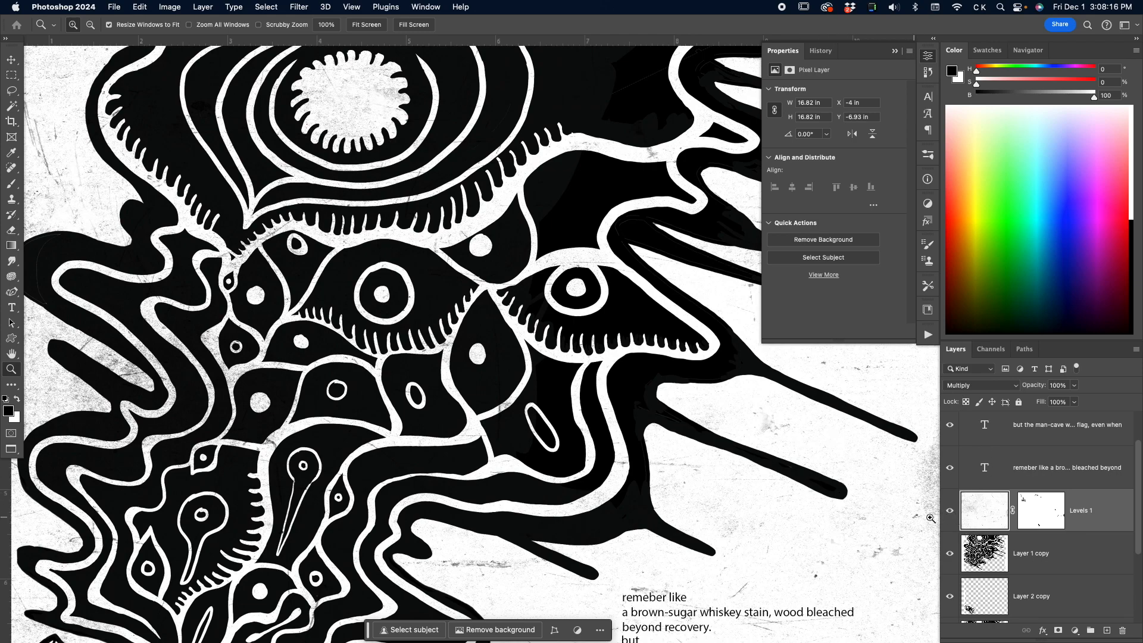
{"action": "left_click", "coordinate": [972, 555]}
{"action": "scroll", "coordinate": [975, 550], "scroll_direction": "down", "scroll_amount": 1}
{"action": "scroll", "coordinate": [975, 551], "scroll_direction": "up", "scroll_amount": 1}
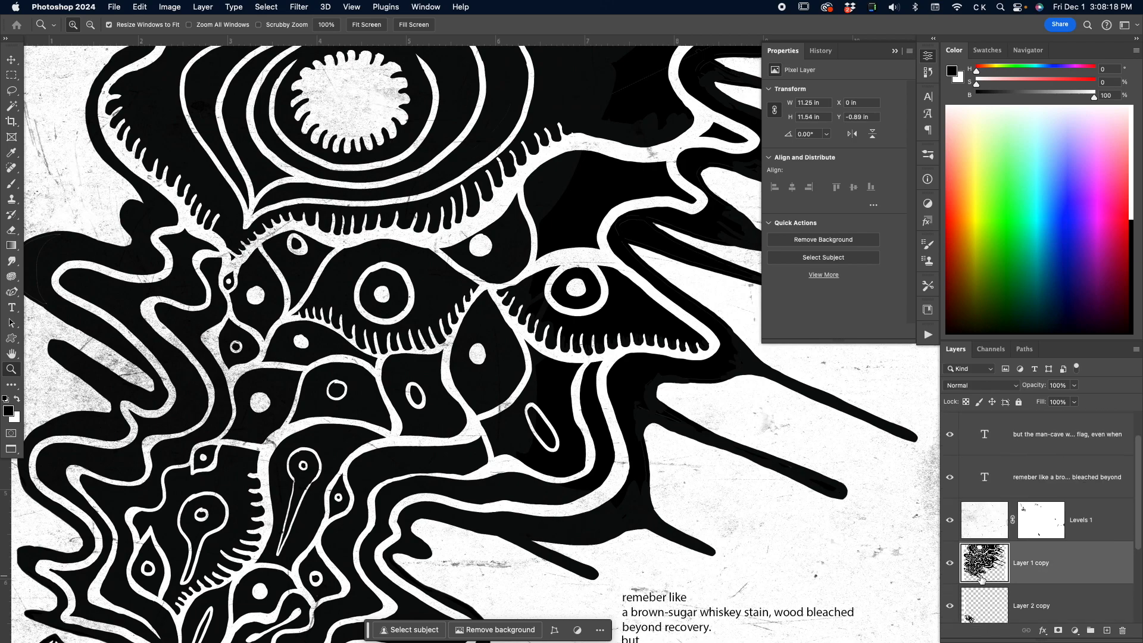
{"action": "scroll", "coordinate": [977, 548], "scroll_direction": "down", "scroll_amount": 5}
{"action": "scroll", "coordinate": [978, 547], "scroll_direction": "up", "scroll_amount": 1}
{"action": "scroll", "coordinate": [964, 553], "scroll_direction": "up", "scroll_amount": 3}
{"action": "left_click", "coordinate": [949, 561]}
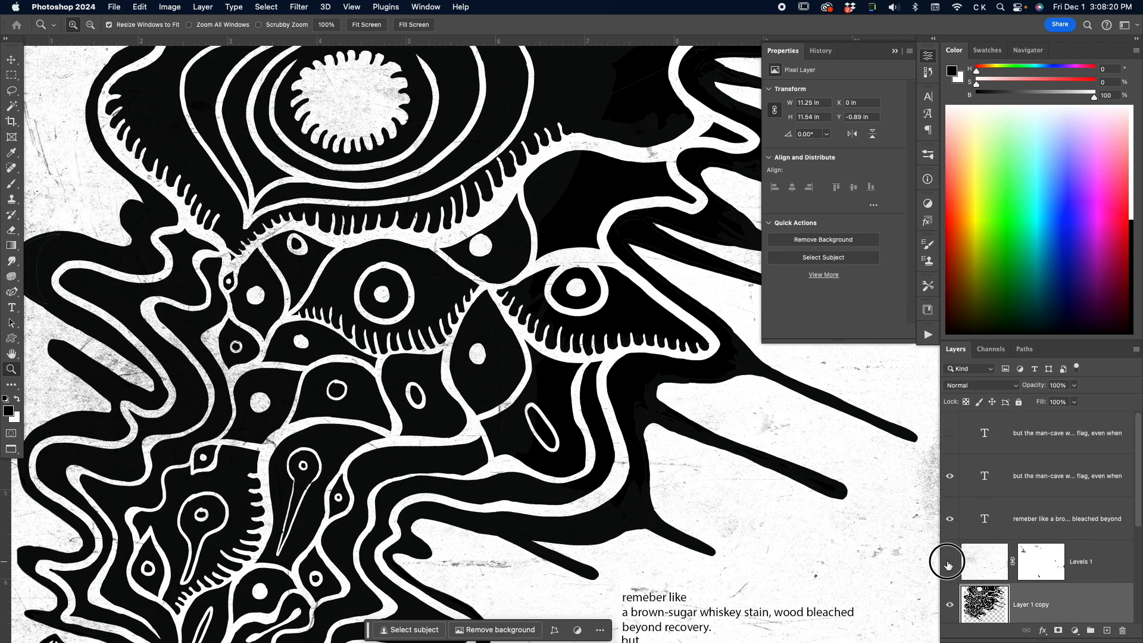
{"action": "left_click", "coordinate": [949, 562]}
Duplicate the Levels 1 texture layer and place the copy directly beneath the original, above Layer 1 copy
{"action": "left_click", "coordinate": [978, 566]}
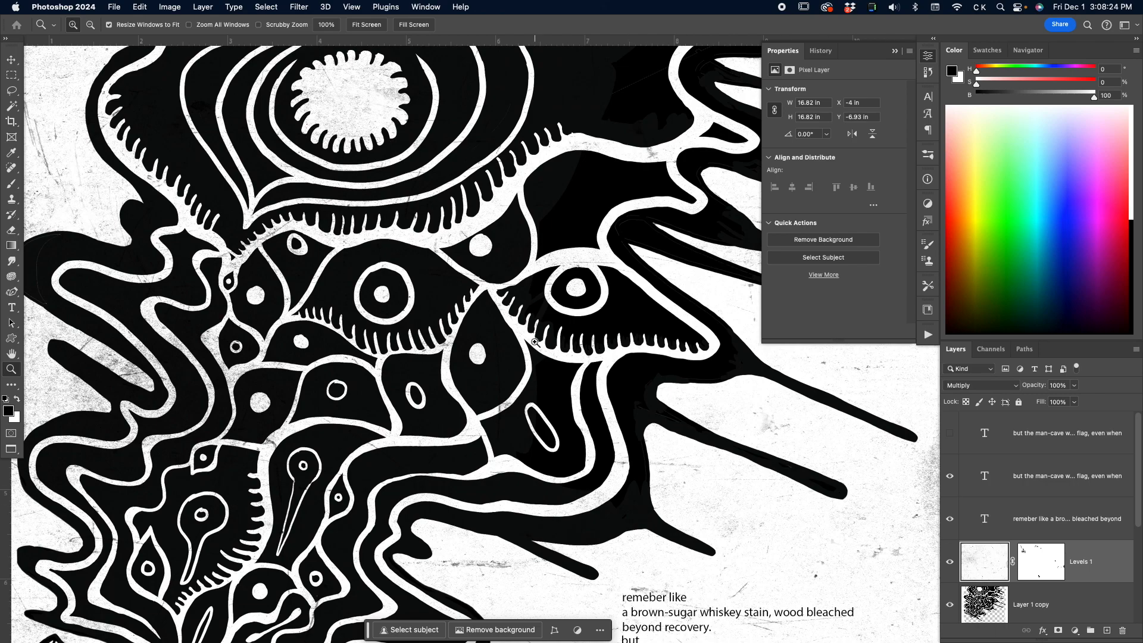
{"action": "left_click_drag", "start_coordinate": [496, 347], "coordinate": [385, 329]}
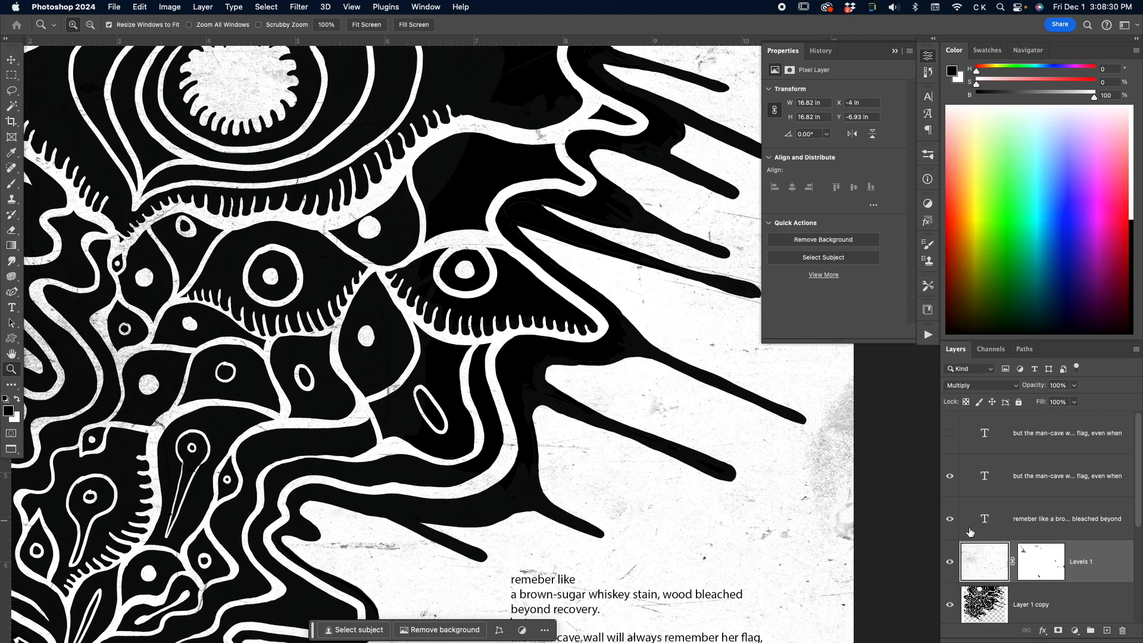
{"action": "left_click_drag", "start_coordinate": [991, 568], "coordinate": [991, 572]}
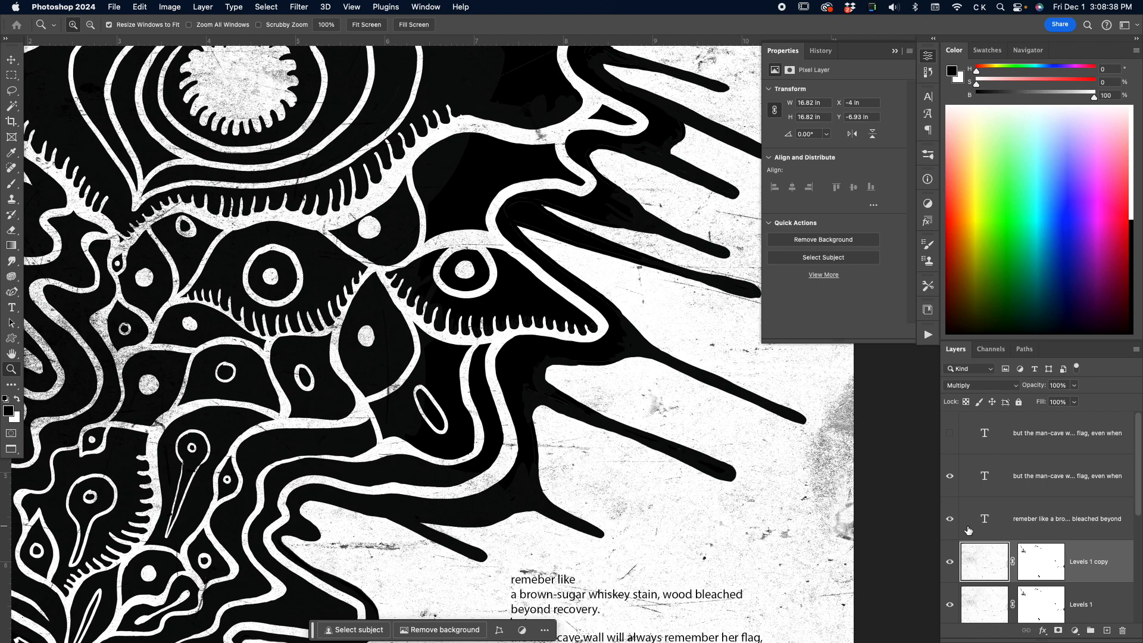
{"action": "scroll", "coordinate": [969, 530], "scroll_direction": "down", "scroll_amount": 5}
{"action": "left_click_drag", "start_coordinate": [976, 422], "coordinate": [979, 547]}
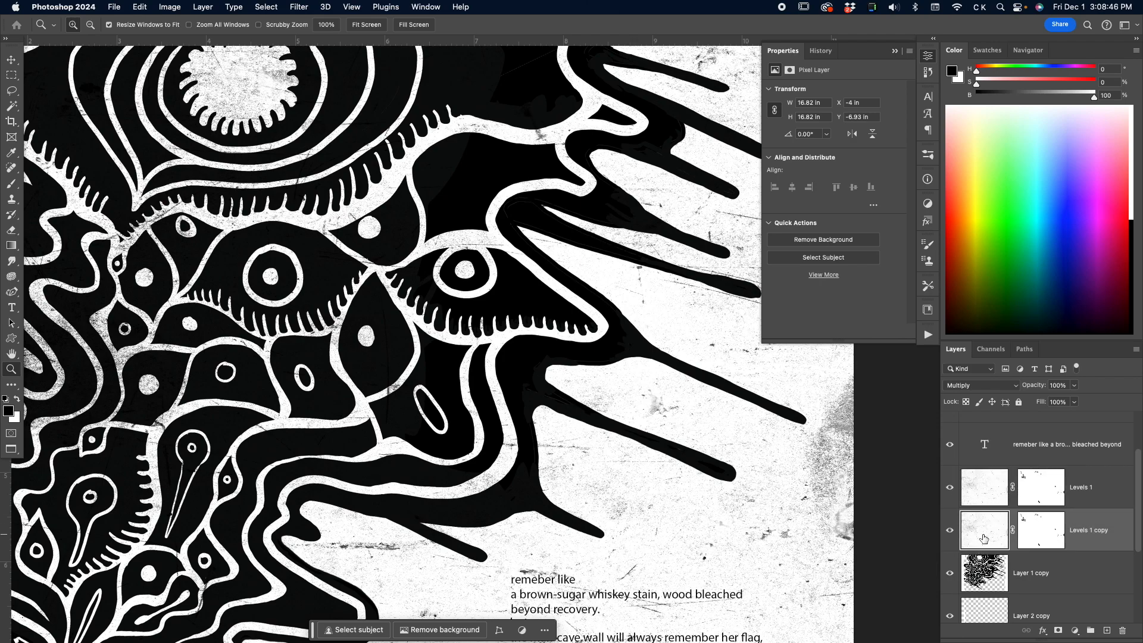
Invert the Levels 1 copy texture and disable its layer mask
{"action": "key", "text": "ctrl+i"}
{"action": "left_click_drag", "start_coordinate": [307, 250], "coordinate": [467, 408]}
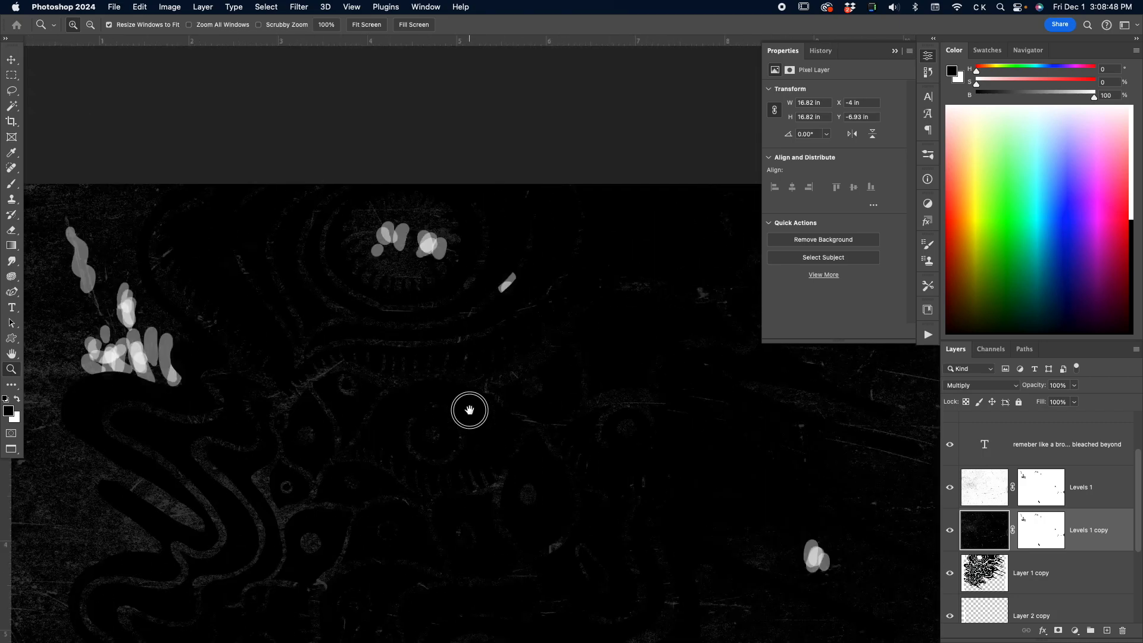
{"action": "key", "text": "ctrl+i"}
{"action": "key", "text": "ctrl+i"}
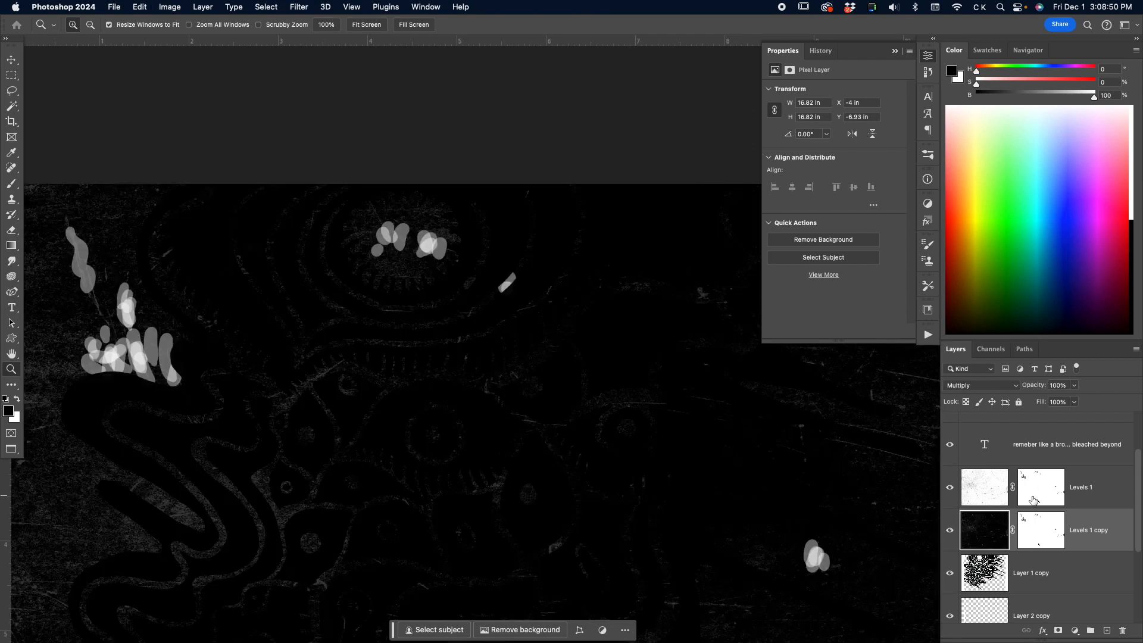
{"action": "left_click", "coordinate": [1036, 536], "text": "shift"}
{"action": "key", "text": "ctrl+i"}
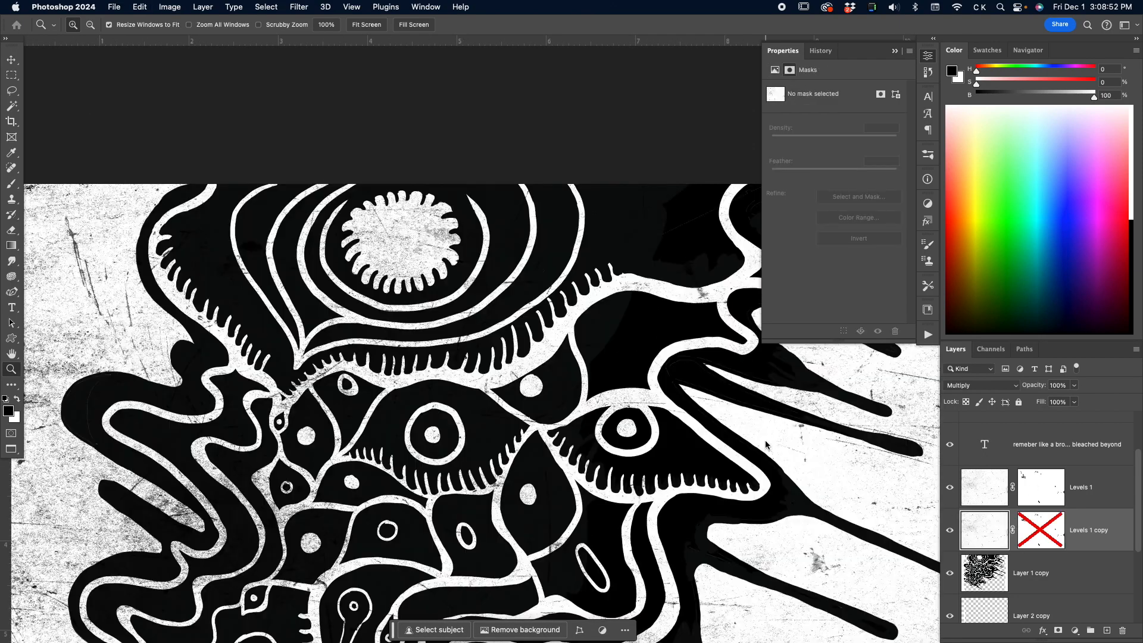
{"action": "key", "text": "ctrl+i"}
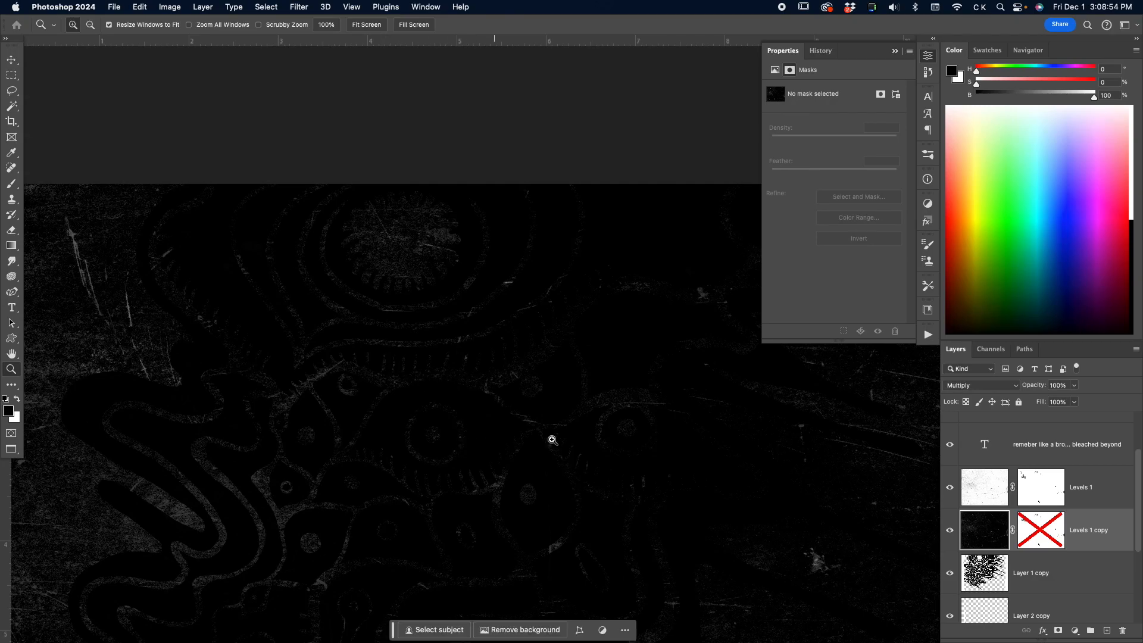
Hide the Layer 1 copy illustration and compare the page with the inverted texture copy hidden and shown
{"action": "left_click", "coordinate": [949, 573]}
{"action": "left_click_drag", "start_coordinate": [557, 346], "coordinate": [545, 246]}
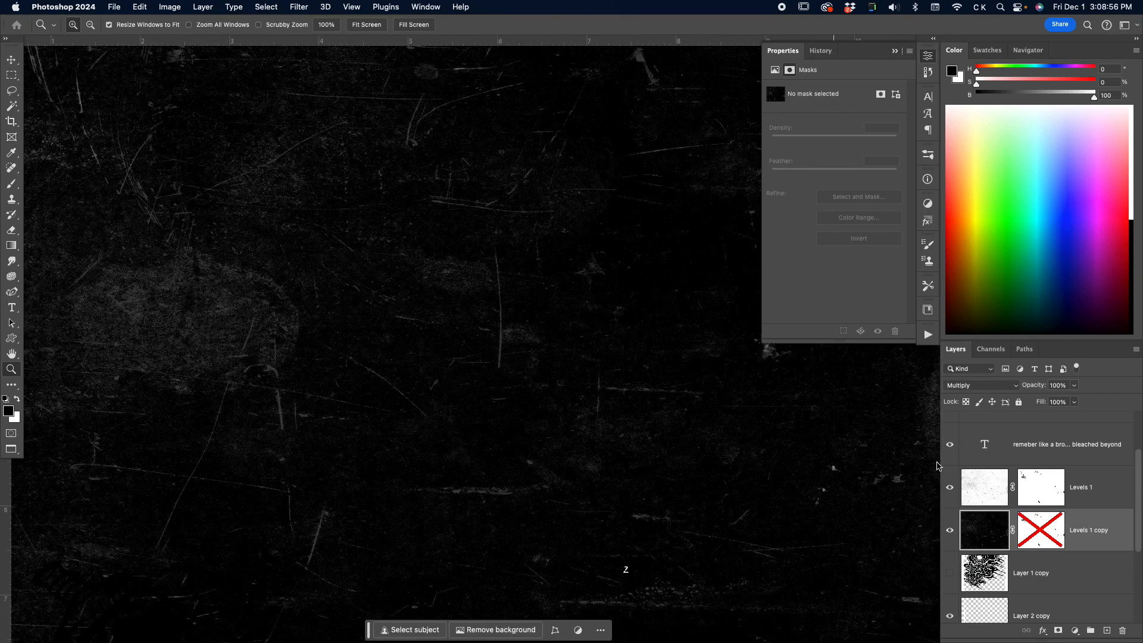
{"action": "left_click", "coordinate": [947, 534]}
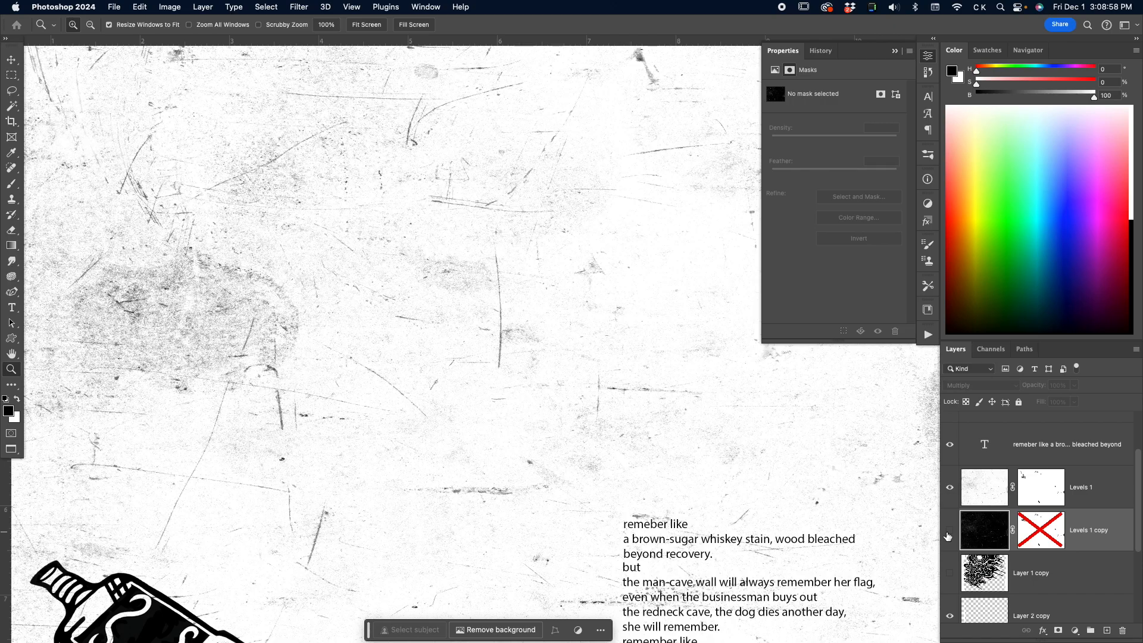
{"action": "left_click", "coordinate": [948, 535]}
{"action": "key", "text": "Tab"}
{"action": "left_click", "coordinate": [947, 536]}
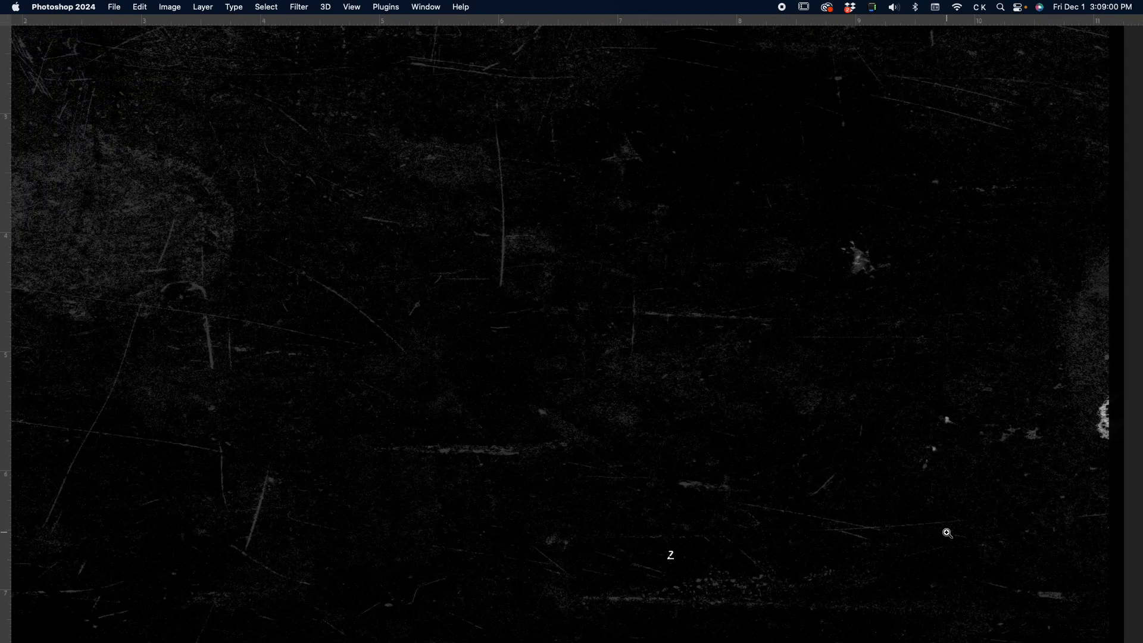
{"action": "key", "text": "Tab"}
{"action": "left_click", "coordinate": [949, 532]}
{"action": "left_click", "coordinate": [949, 532]}
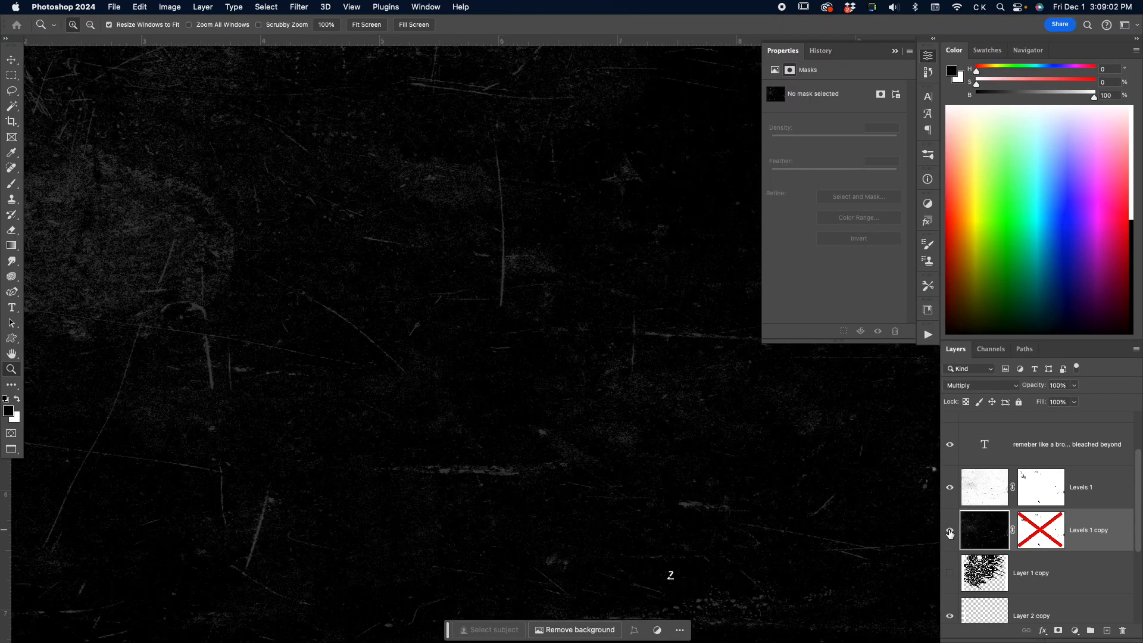
Compare the texture copy in its inverted and original tones, and inspect the inverted scratches across the whole spread
{"action": "key", "text": "super+i"}
{"action": "key", "text": "super+i"}
{"action": "key", "text": "super+i"}
{"action": "key", "text": "super+i"}
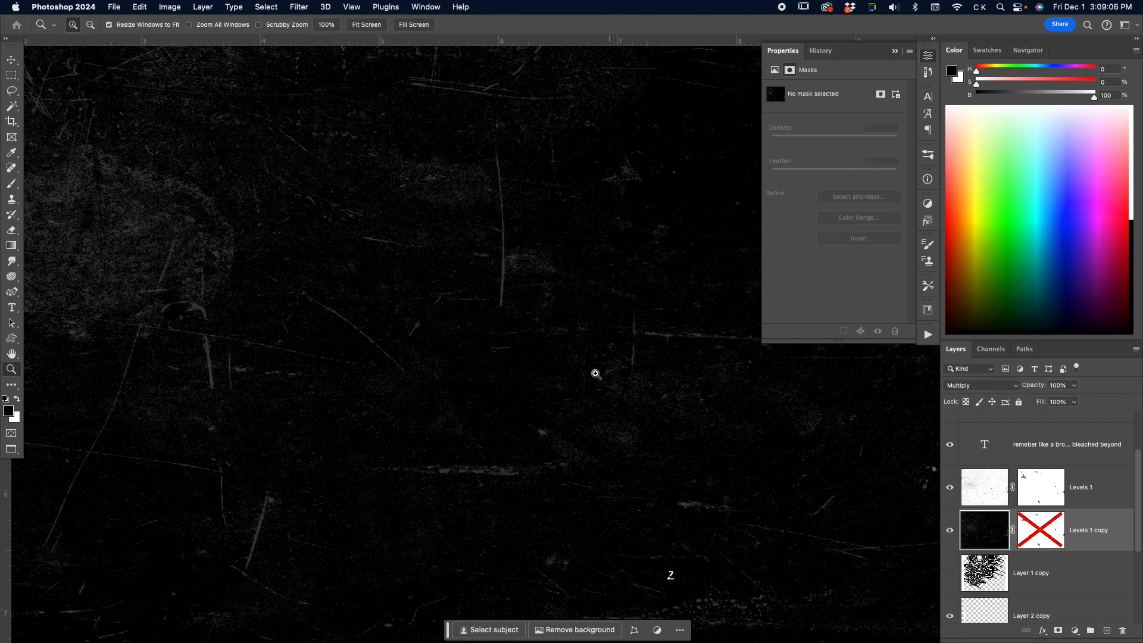
{"action": "left_click", "coordinate": [579, 371]}
{"action": "left_click", "coordinate": [580, 378], "text": "alt"}
{"action": "left_click", "coordinate": [581, 379], "text": "alt"}
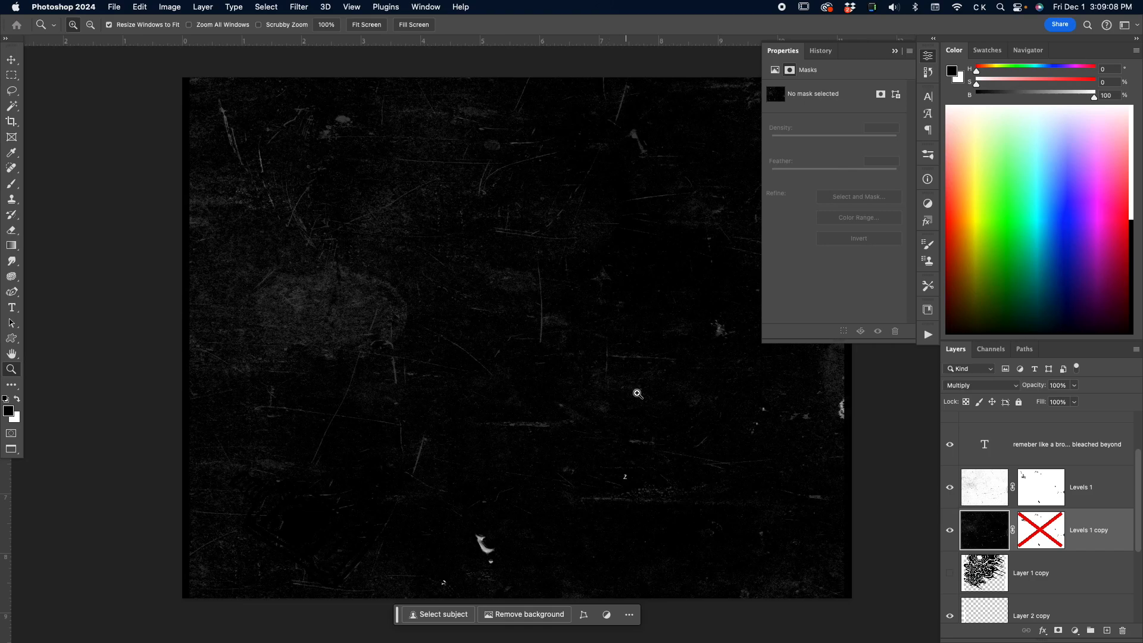
Show the Layer 1 copy illustration again and check it with the inverted texture copy hidden and shown
{"action": "left_click", "coordinate": [950, 574]}
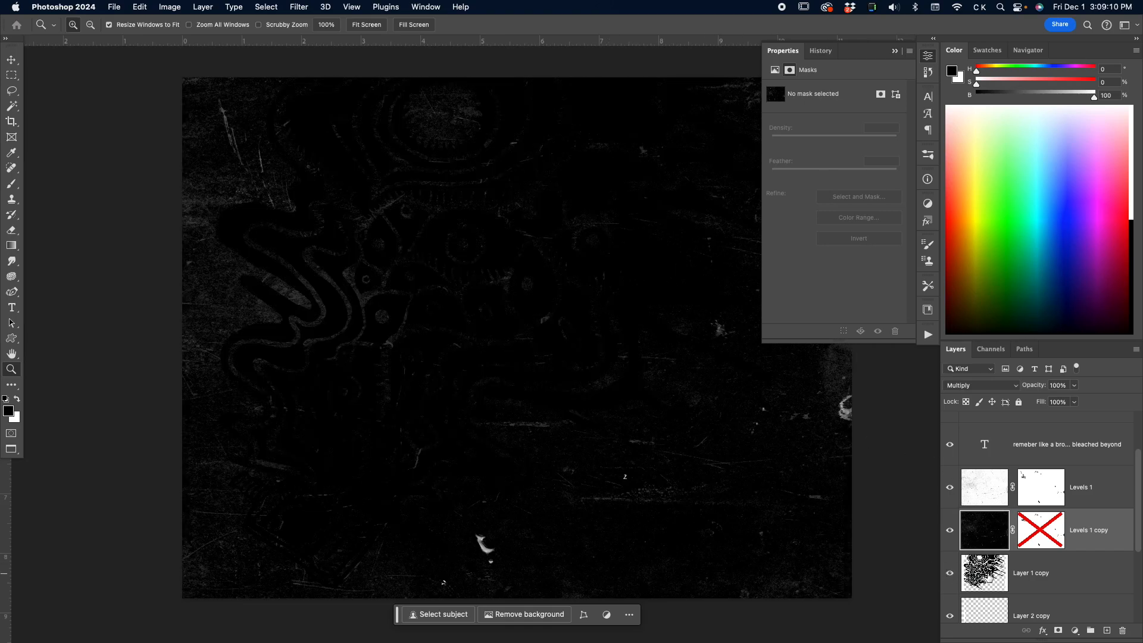
{"action": "left_click", "coordinate": [950, 530]}
{"action": "left_click", "coordinate": [950, 572]}
{"action": "left_click", "coordinate": [950, 573]}
{"action": "left_click", "coordinate": [948, 531]}
Set the inverted Levels 1 copy layer's blend mode to Screen
{"action": "left_click", "coordinate": [980, 533]}
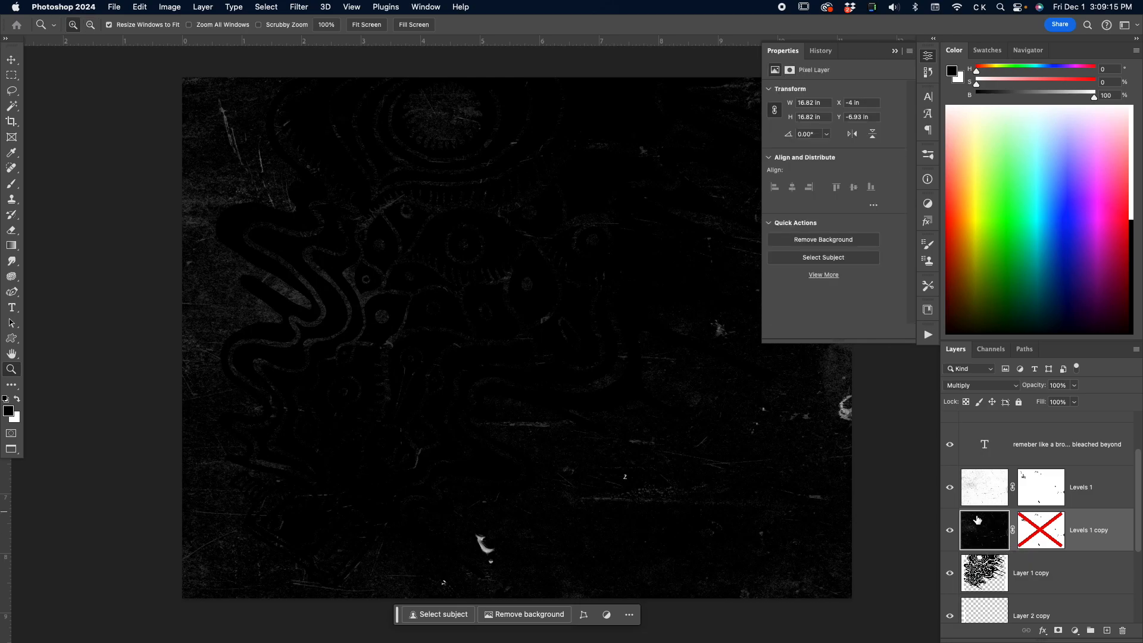
{"action": "left_click", "coordinate": [975, 385]}
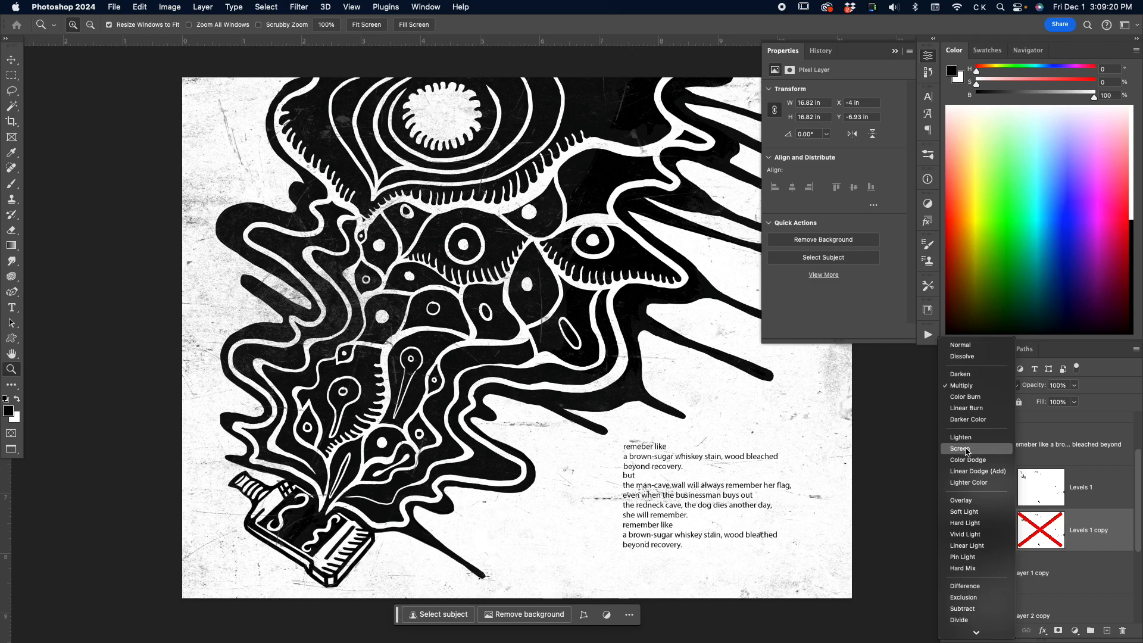
{"action": "left_click", "coordinate": [966, 449]}
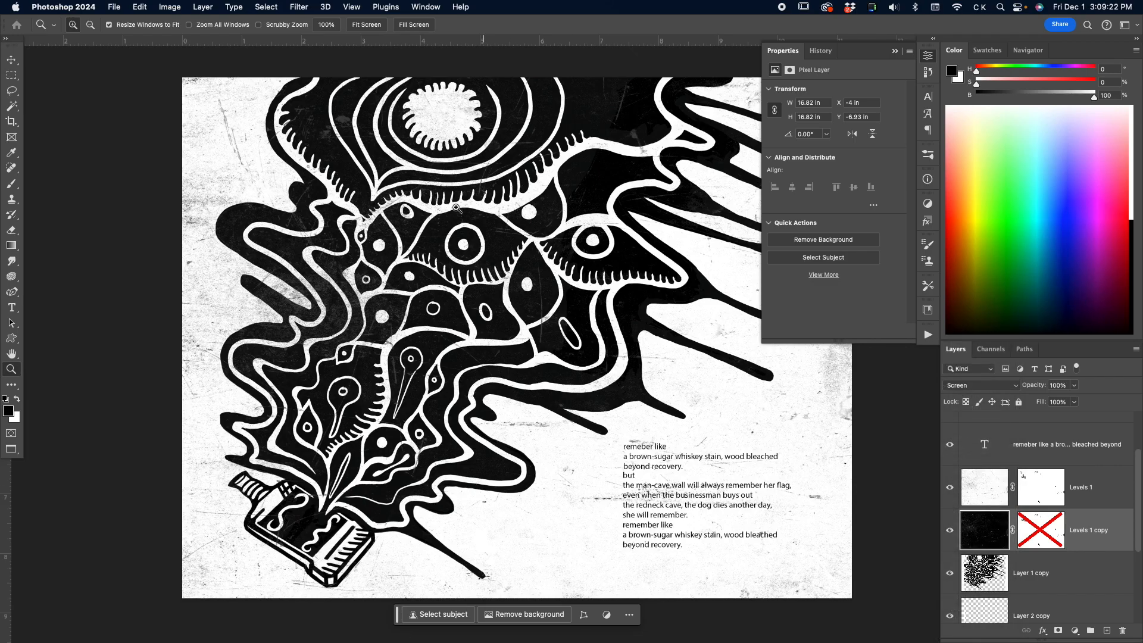
Examine the white scratches over the black ink up close, with the Levels 1 copy layer hidden and shown
{"action": "left_click", "coordinate": [434, 261]}
{"action": "left_click", "coordinate": [434, 261]}
{"action": "key", "text": "Tab"}
{"action": "left_click_drag", "start_coordinate": [456, 256], "coordinate": [571, 253]}
{"action": "key", "text": "Tab"}
{"action": "left_click_drag", "start_coordinate": [569, 326], "coordinate": [468, 321]}
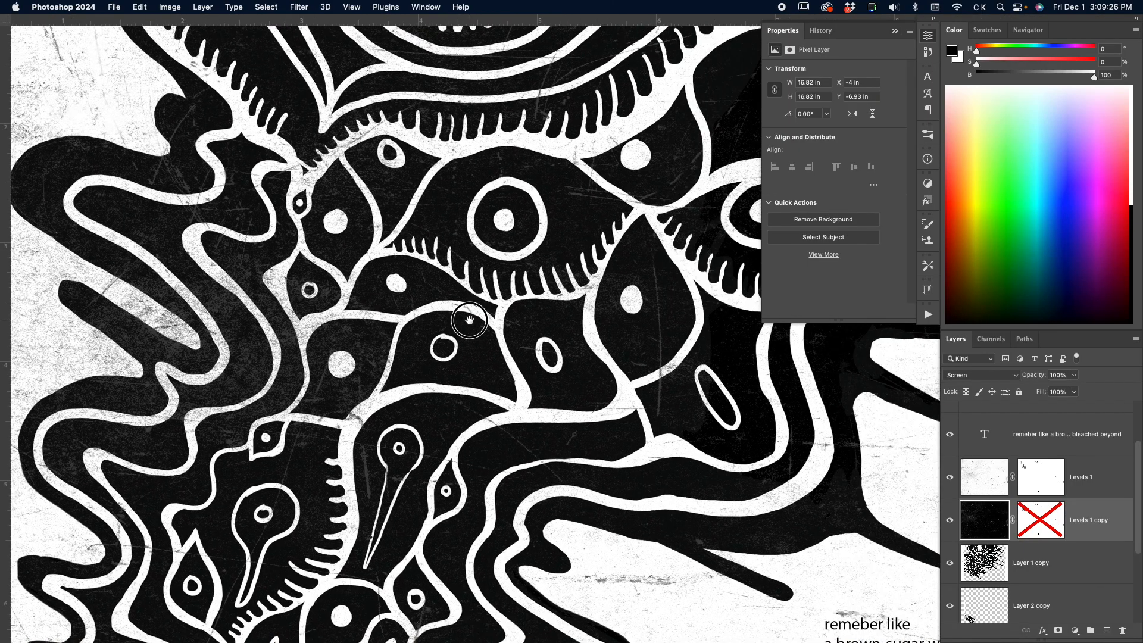
{"action": "left_click", "coordinate": [951, 522]}
{"action": "left_click", "coordinate": [951, 521]}
Compare the Levels 1 copy layer in Normal and Screen blend modes over the black ink
{"action": "left_click", "coordinate": [983, 517]}
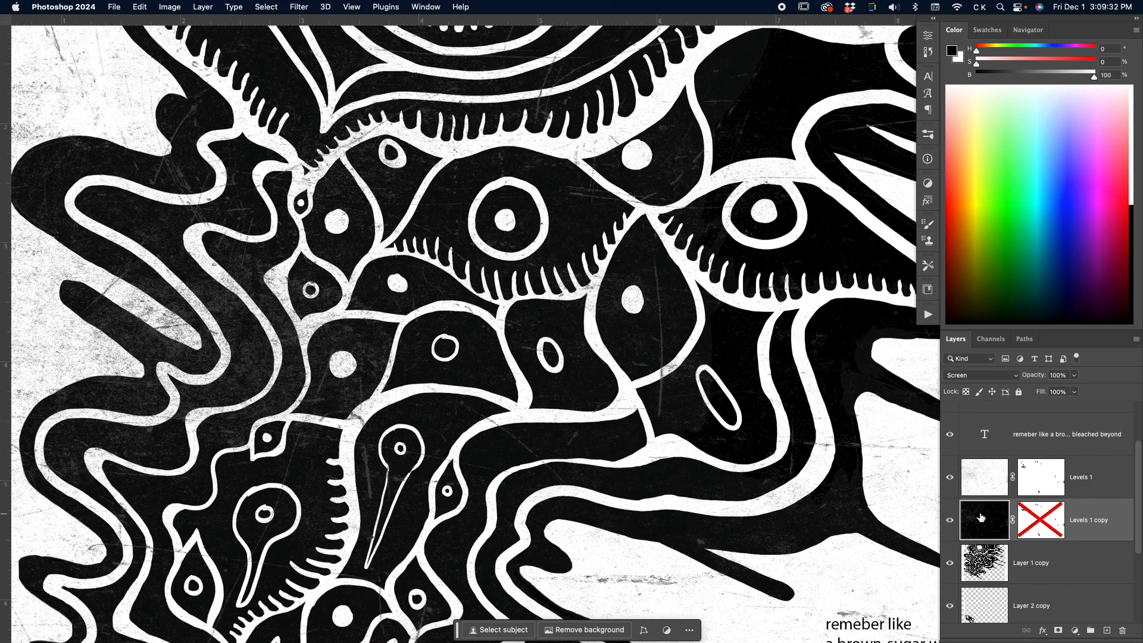
{"action": "left_click", "coordinate": [967, 375]}
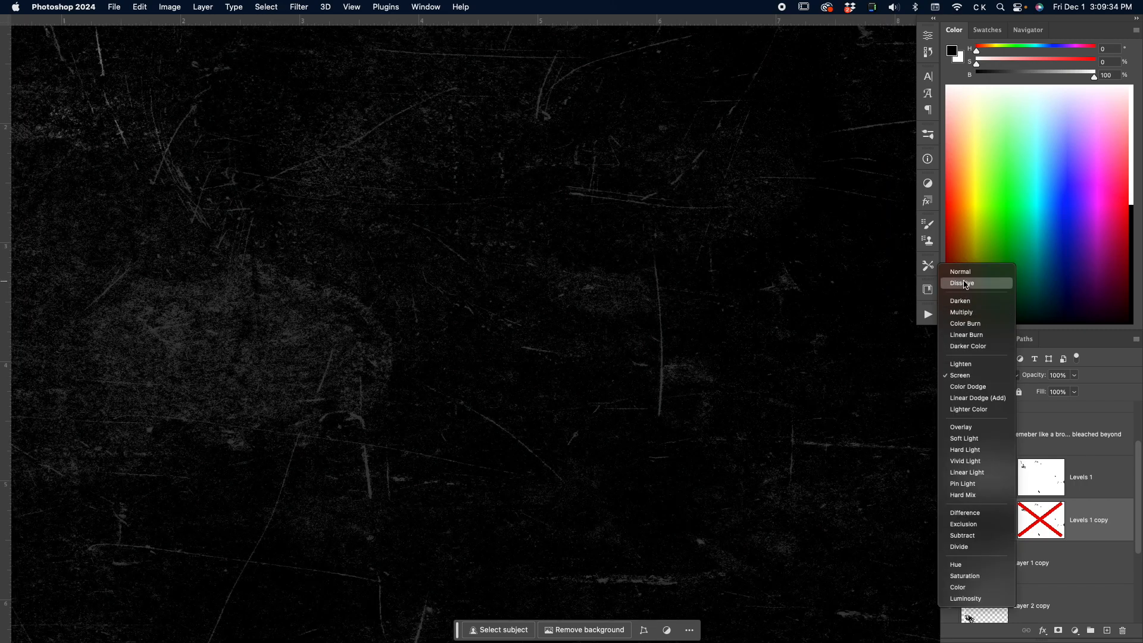
{"action": "left_click", "coordinate": [967, 277]}
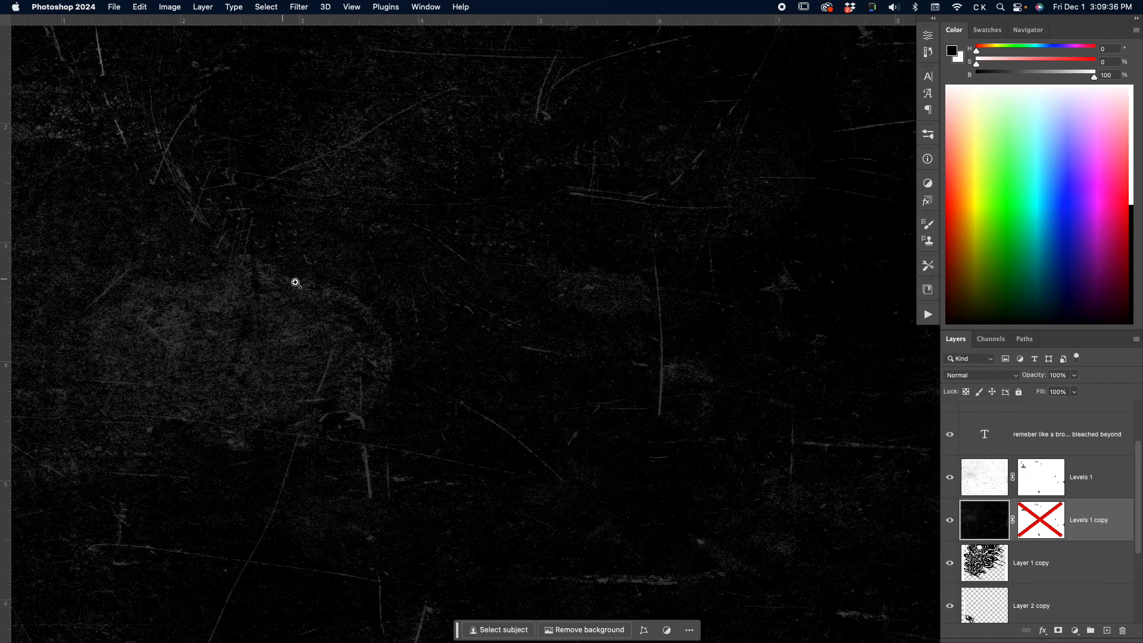
{"action": "left_click", "coordinate": [957, 373]}
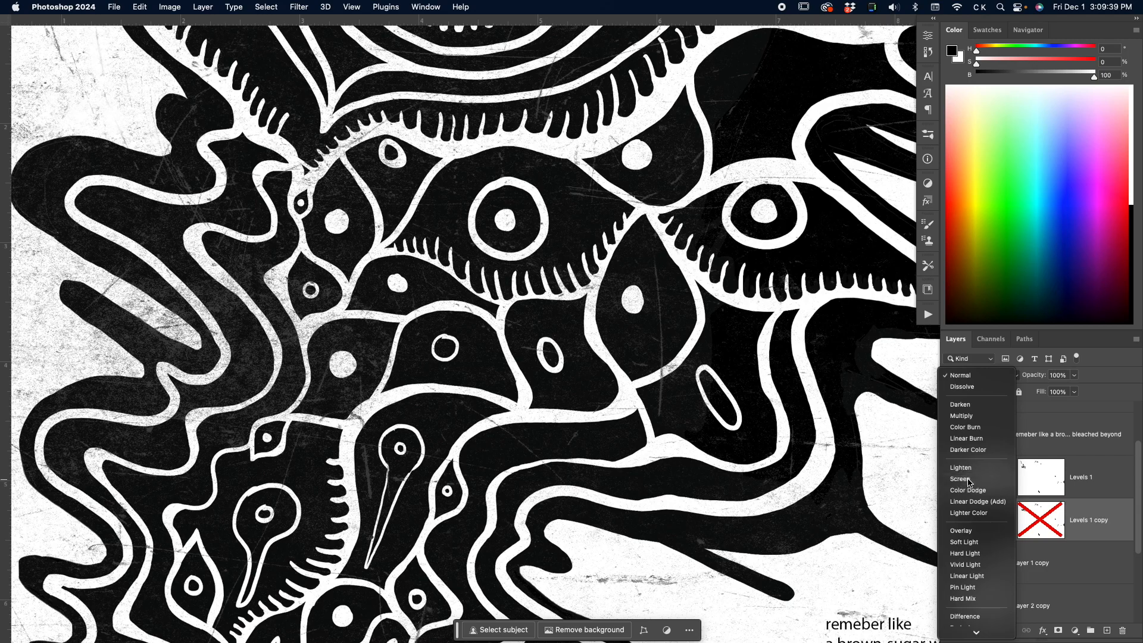
{"action": "left_click", "coordinate": [966, 480]}
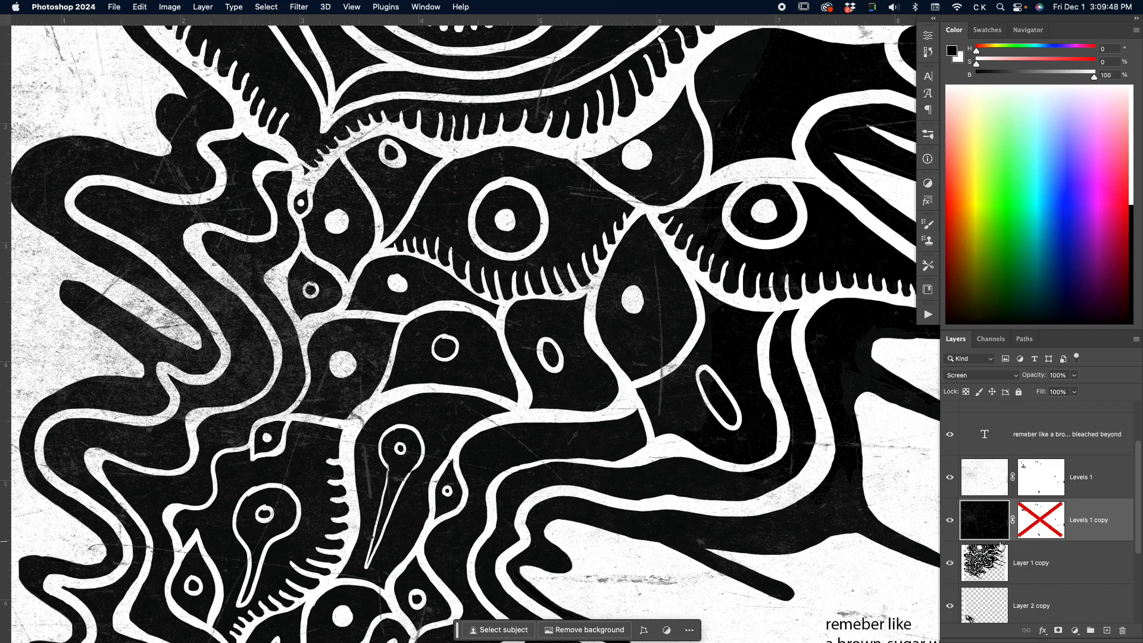
{"action": "key", "text": "super+l"}
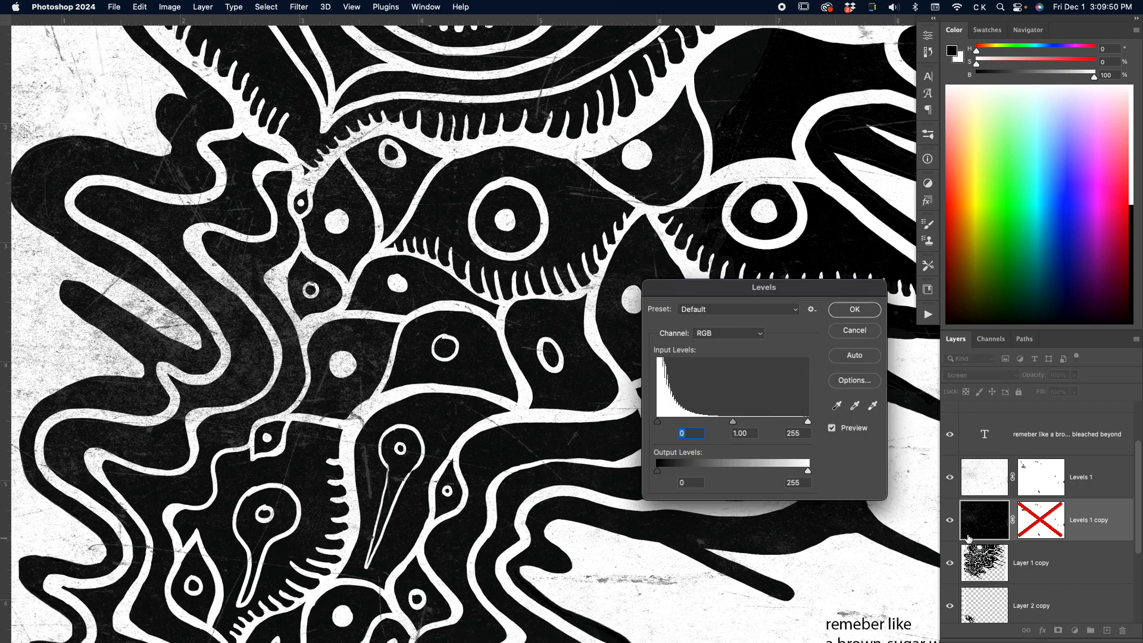
{"action": "mouse_move", "coordinate": [808, 426]}
{"action": "left_mouse_down"}
{"action": "mouse_move", "coordinate": [741, 424]}
{"action": "mouse_move", "coordinate": [813, 427]}
{"action": "left_mouse_up"}
{"action": "left_click", "coordinate": [855, 330]}
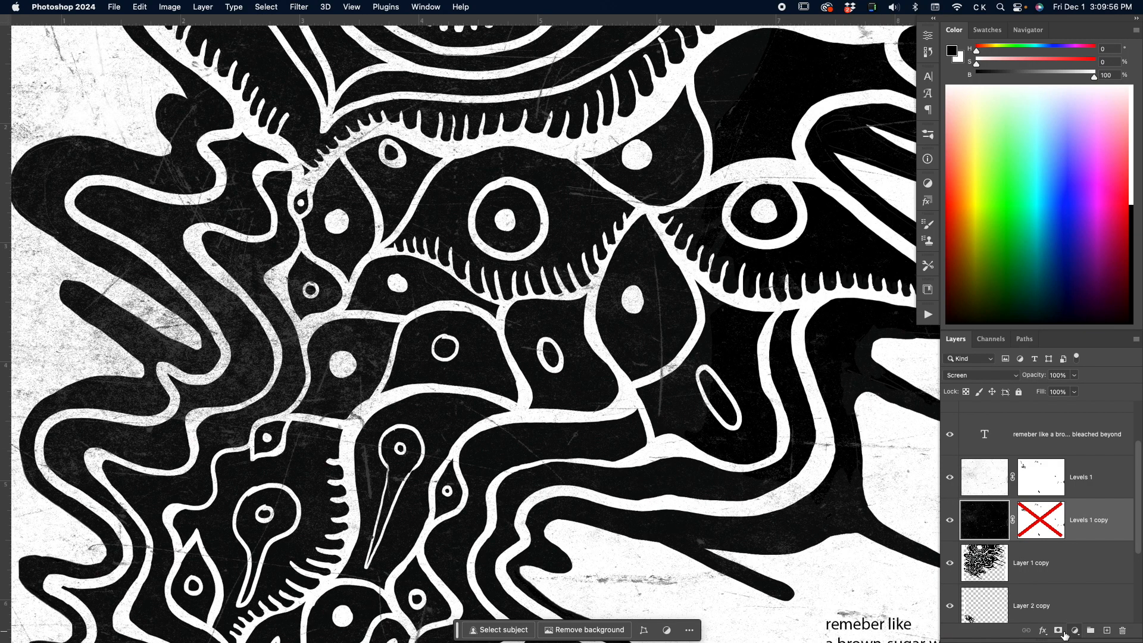
{"action": "left_click", "coordinate": [1074, 630]}
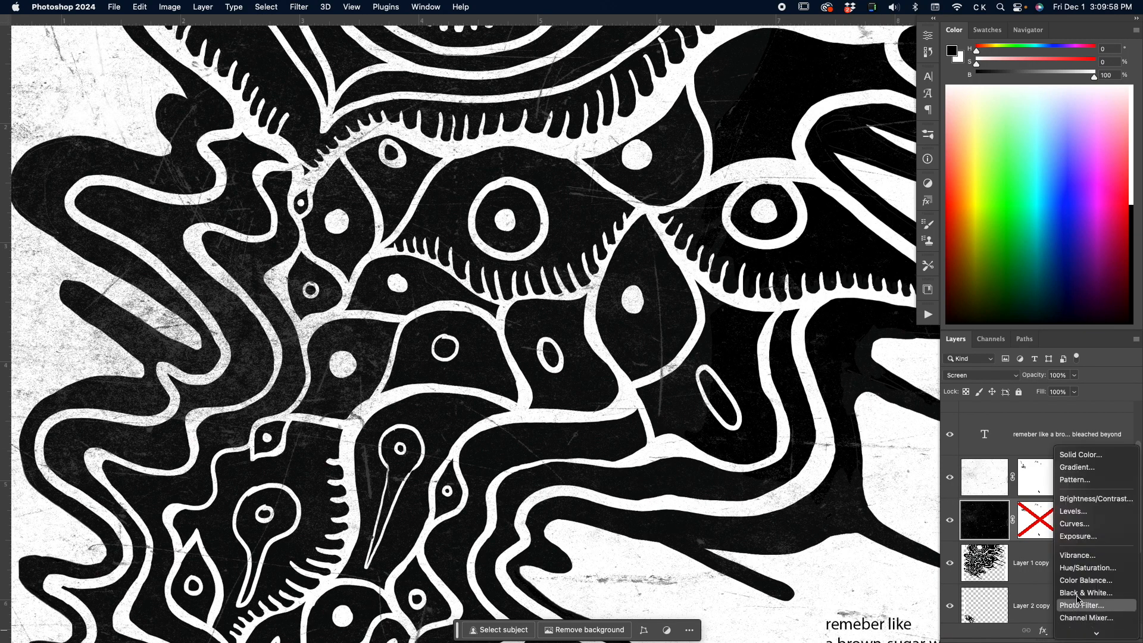
{"action": "left_click", "coordinate": [971, 527]}
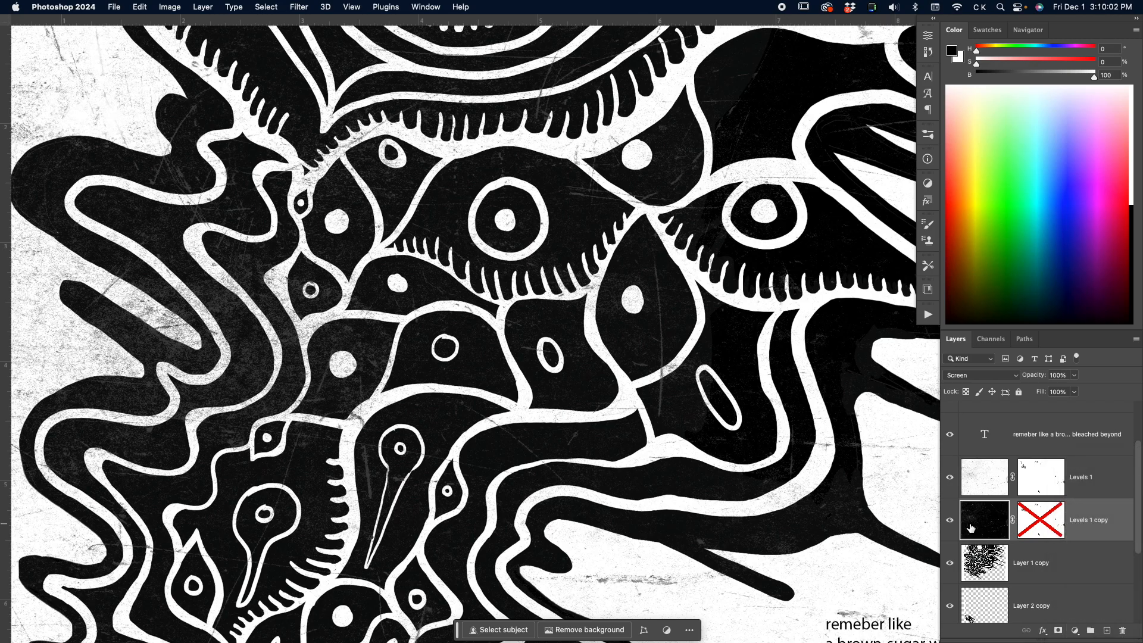
Brighten the scratches on the Levels 1 copy texture by lowering the white input level with a Levels adjustment
{"action": "key", "text": "super+l"}
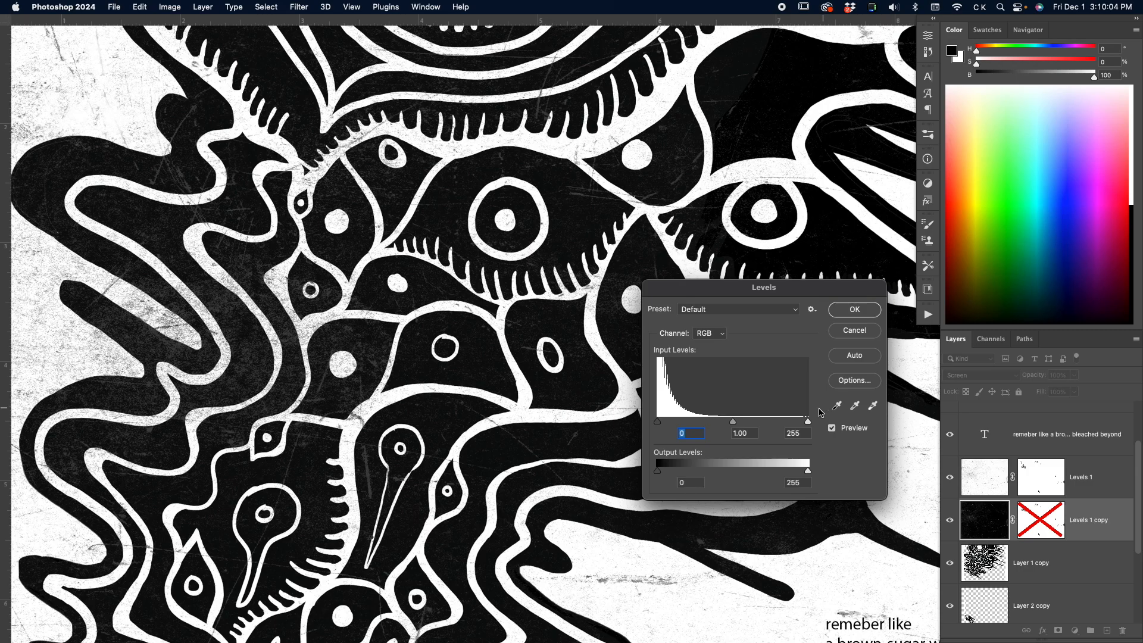
{"action": "left_click_drag", "start_coordinate": [752, 283], "coordinate": [759, 235]}
{"action": "left_click_drag", "start_coordinate": [816, 376], "coordinate": [816, 376]}
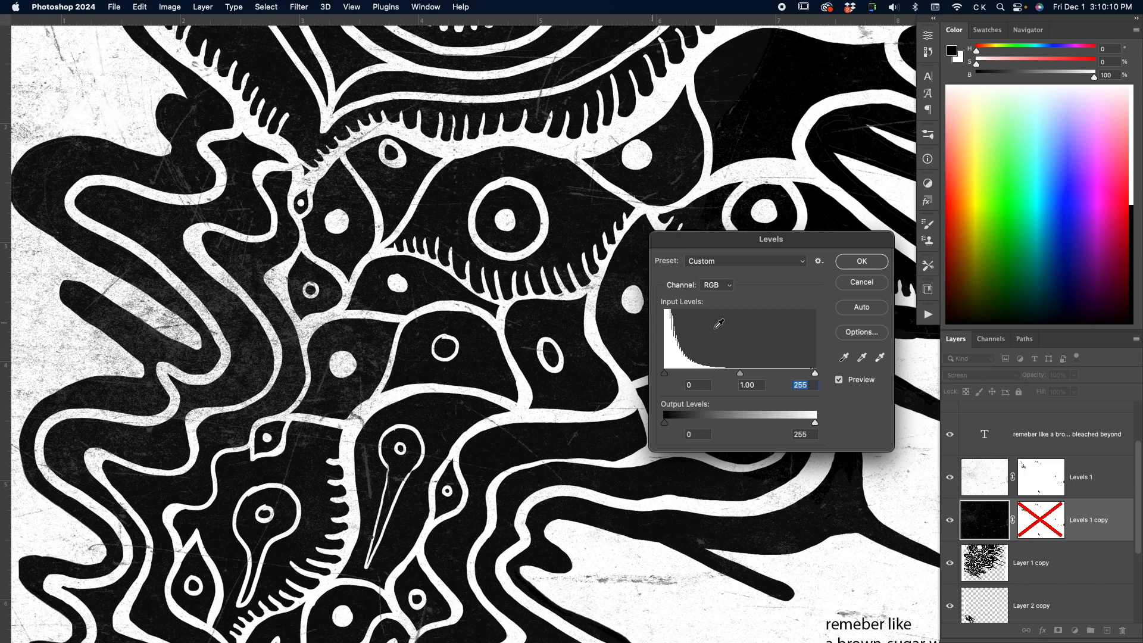
{"action": "left_click_drag", "start_coordinate": [814, 380], "coordinate": [694, 377]}
{"action": "left_click", "coordinate": [857, 260]}
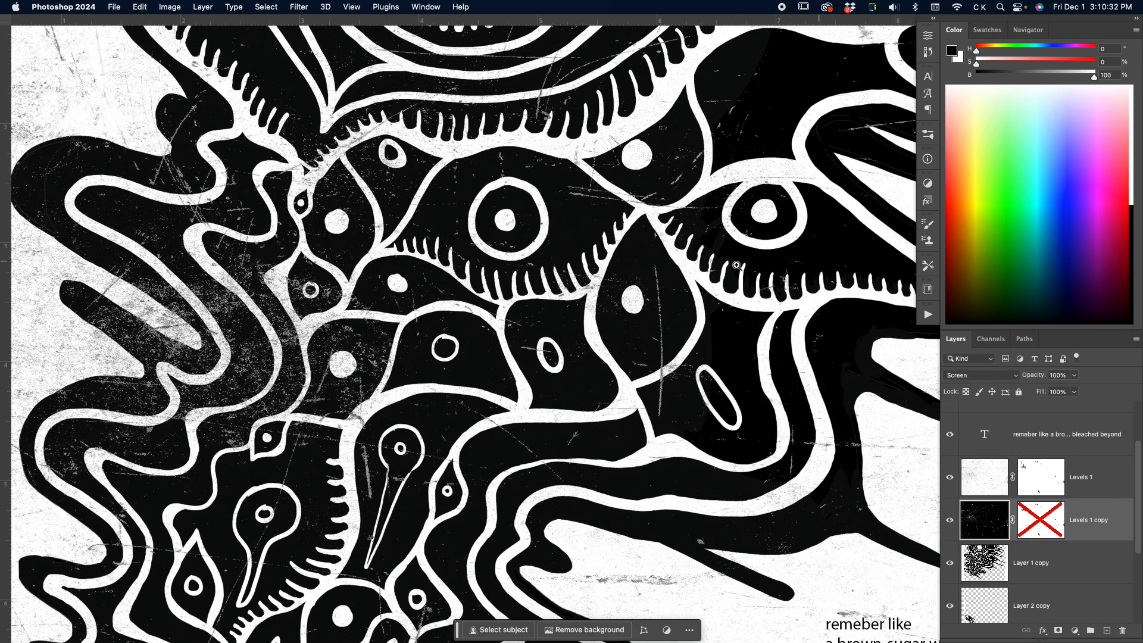
Reposition the Levels 1 copy texture over the spread so its scratches no longer line up with the Levels 1 texture
{"action": "left_click", "coordinate": [433, 291], "text": "alt"}
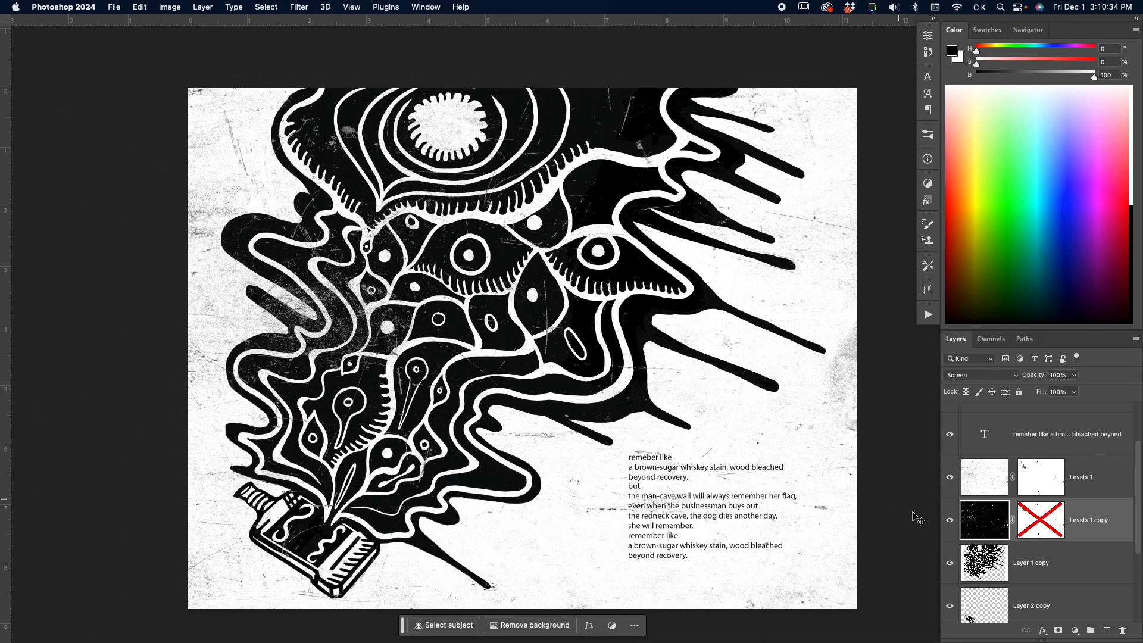
{"action": "left_click_drag", "start_coordinate": [564, 348], "coordinate": [468, 254]}
{"action": "mouse_move", "coordinate": [584, 368]}
{"action": "left_mouse_down"}
{"action": "mouse_move", "coordinate": [516, 304]}
{"action": "mouse_move", "coordinate": [579, 377]}
{"action": "left_mouse_up"}
{"action": "left_click_drag", "start_coordinate": [529, 311], "coordinate": [624, 466]}
{"action": "left_click_drag", "start_coordinate": [620, 382], "coordinate": [554, 357]}
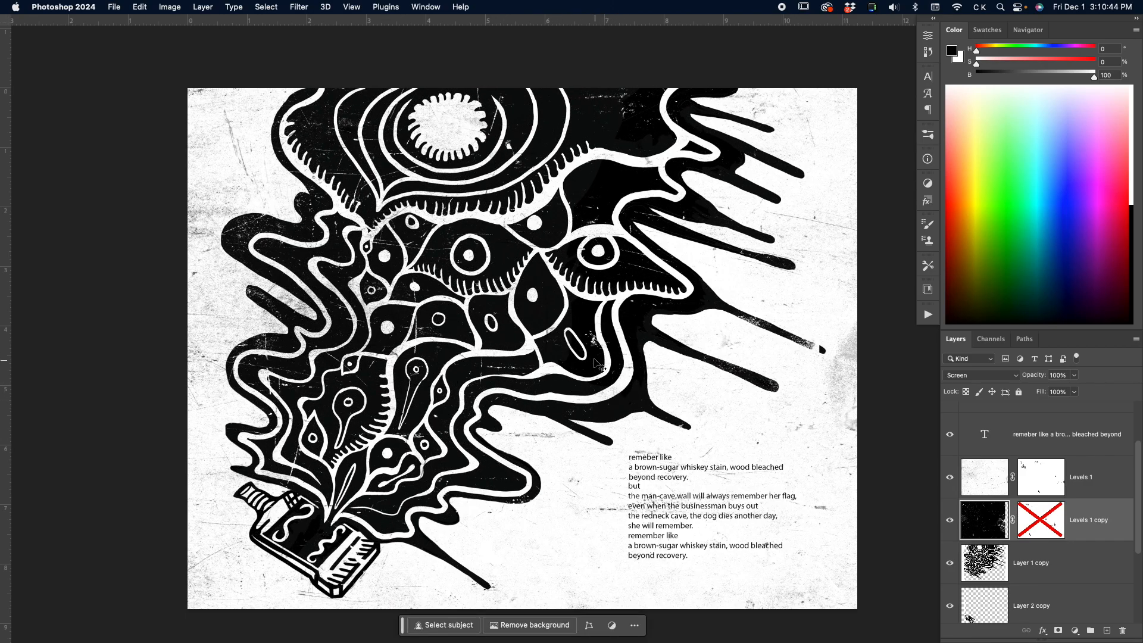
Rotate the Levels 1 copy texture clockwise with Free Transform and reposition it over the illustration
{"action": "key", "text": "super+t"}
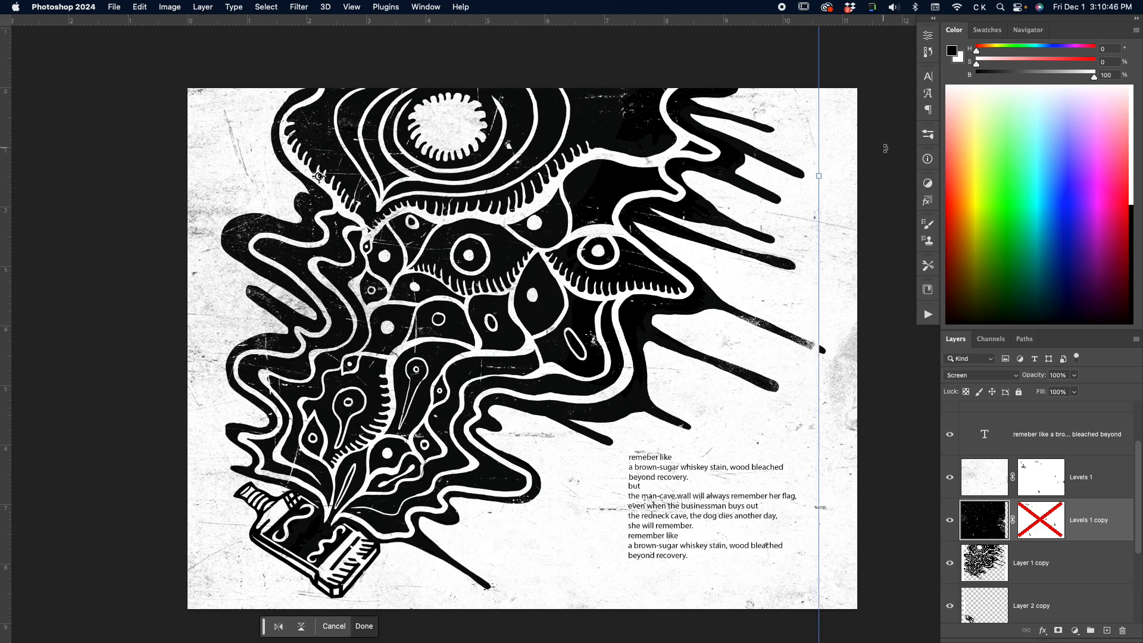
{"action": "left_click_drag", "start_coordinate": [847, 77], "coordinate": [841, 294]}
{"action": "left_click_drag", "start_coordinate": [495, 298], "coordinate": [549, 317]}
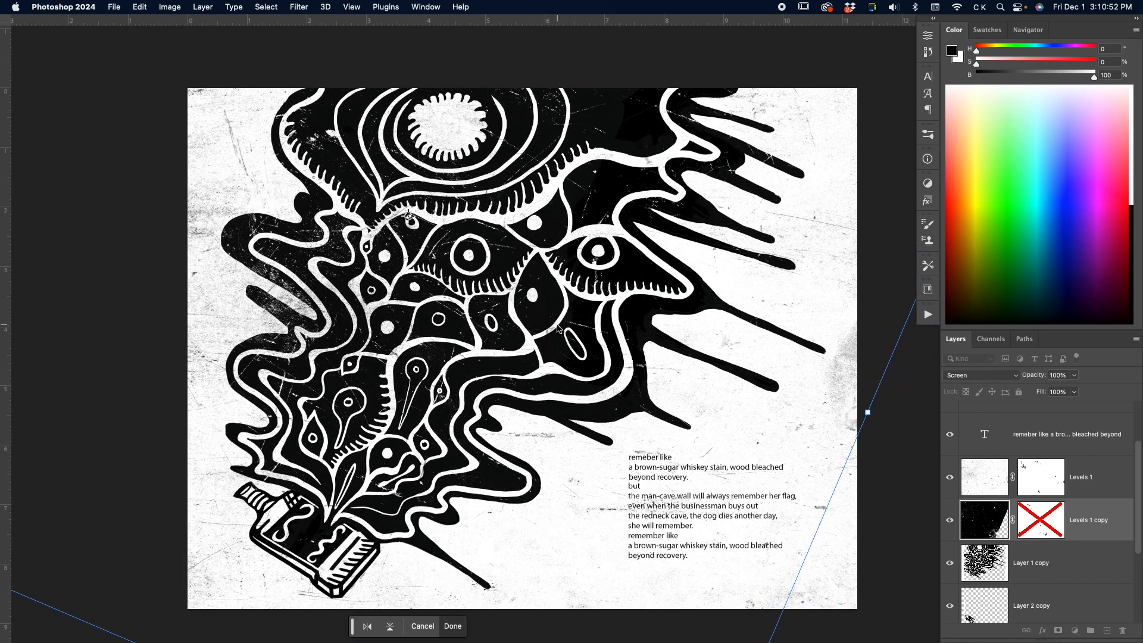
{"action": "key", "text": "Return"}
Enable the Levels 1 copy layer mask and ready the Brush near the white blotches in the illustration's upper-left black area
{"action": "left_click", "coordinate": [1038, 538]}
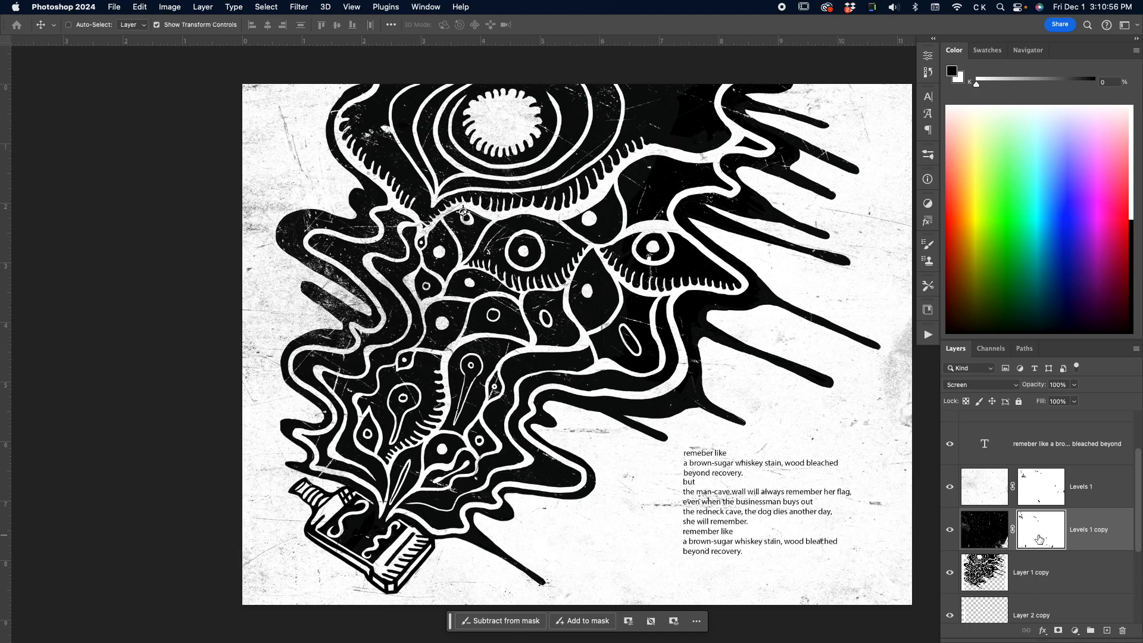
{"action": "key", "text": "z"}
{"action": "left_click", "coordinate": [399, 120]}
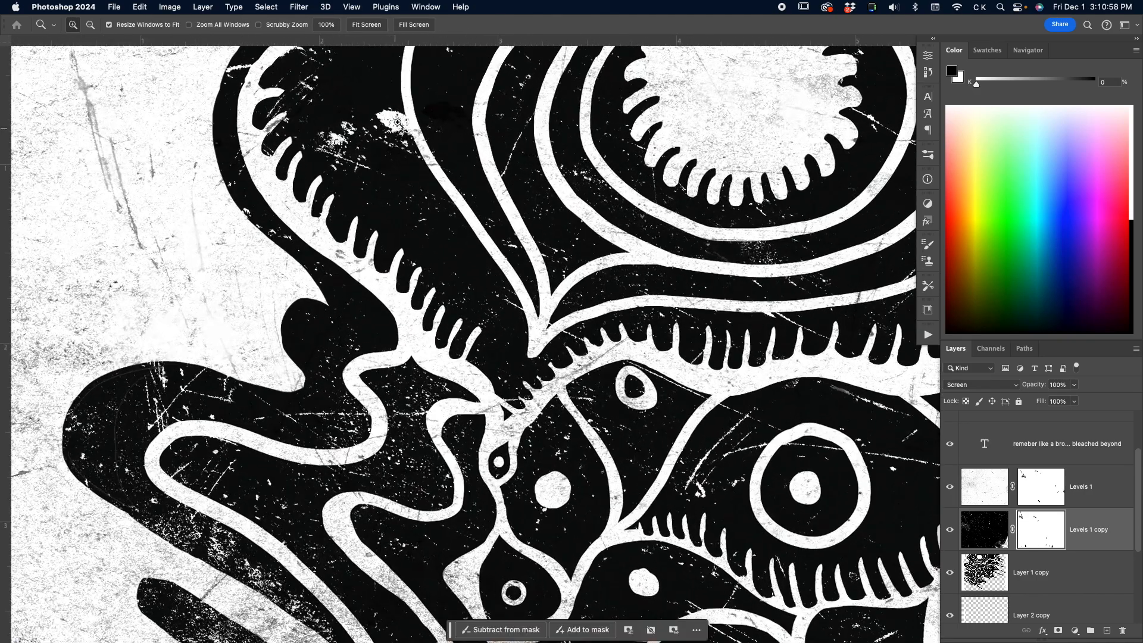
{"action": "key", "text": "b"}
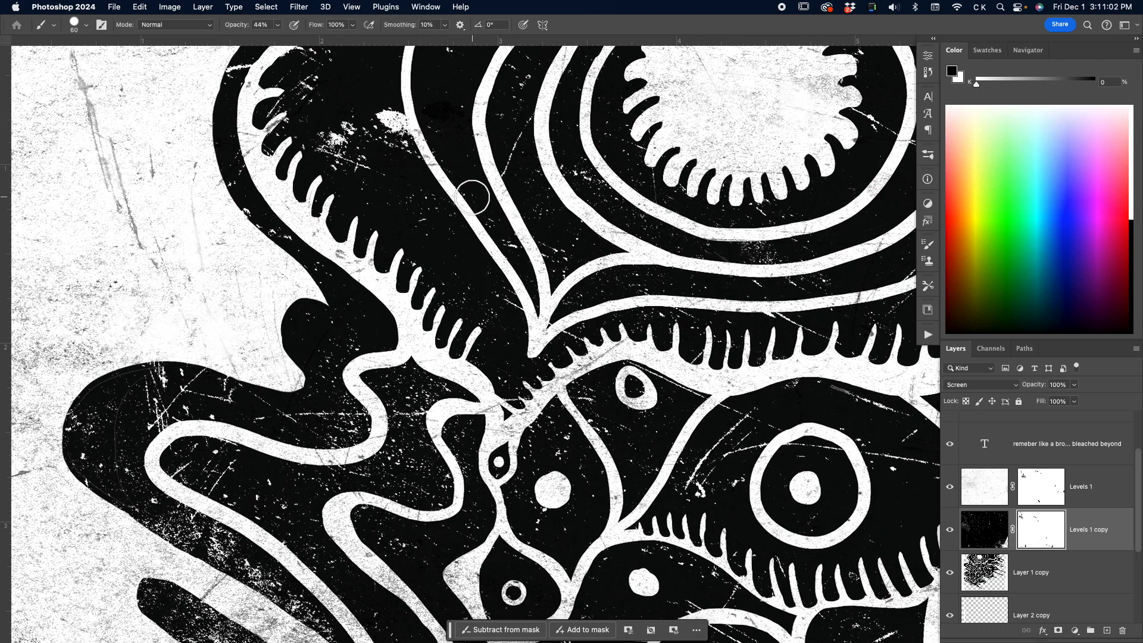
Add a new layer above Levels 1 copy, try brush strokes around the upper-left blotches, and undo the strokes
{"action": "left_click", "coordinate": [1106, 630]}
{"action": "left_click", "coordinate": [1006, 203]}
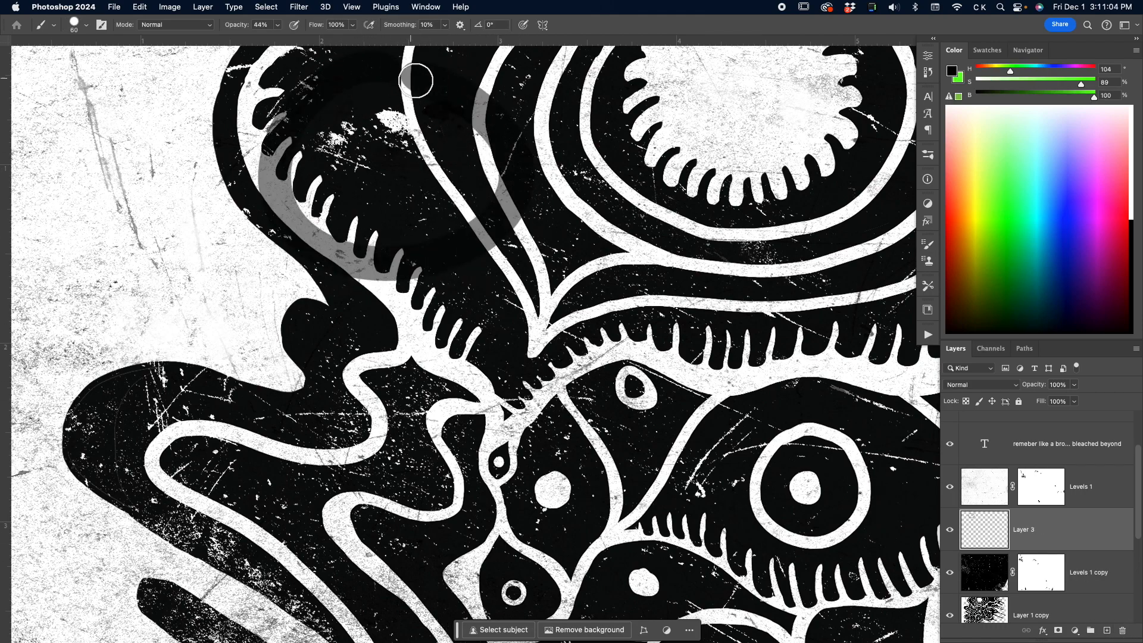
{"action": "key", "text": "x"}
{"action": "mouse_move", "coordinate": [399, 70]}
{"action": "left_mouse_down"}
{"action": "mouse_move", "coordinate": [362, 240]}
{"action": "mouse_move", "coordinate": [455, 67]}
{"action": "mouse_move", "coordinate": [340, 266]}
{"action": "mouse_move", "coordinate": [466, 70]}
{"action": "mouse_move", "coordinate": [335, 241]}
{"action": "mouse_move", "coordinate": [439, 277]}
{"action": "mouse_move", "coordinate": [329, 96]}
{"action": "mouse_move", "coordinate": [467, 119]}
{"action": "left_mouse_up"}
{"action": "key", "text": "super+z"}
{"action": "key", "text": "super+z"}
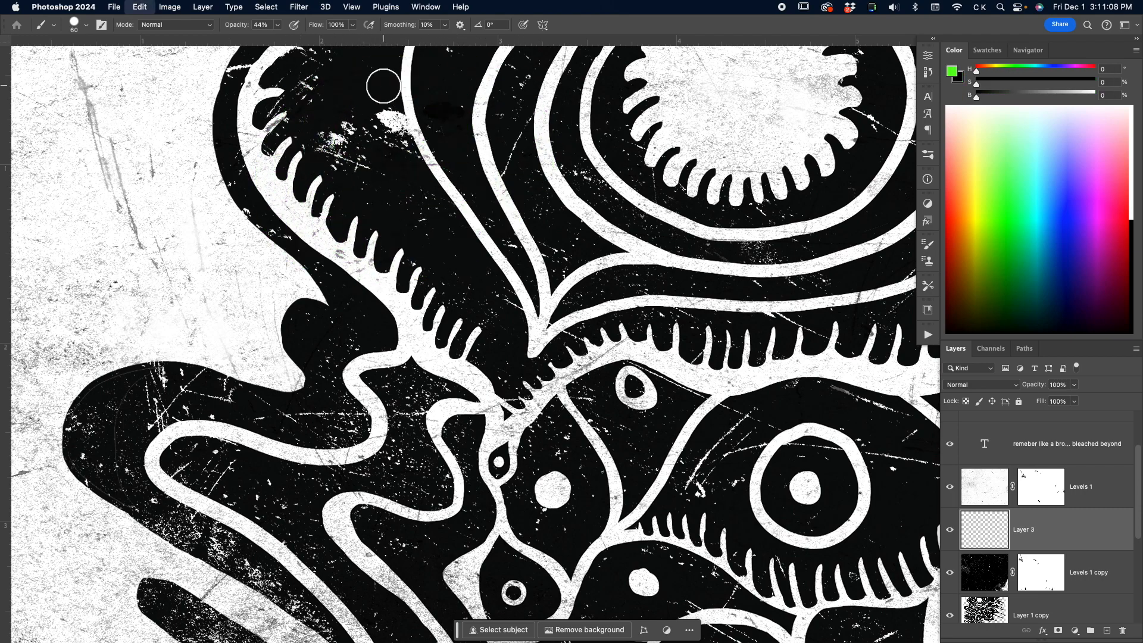
Paint black on the Levels 1 copy mask to hide the heavy white blotches in the illustration's upper-left black area
{"action": "left_click", "coordinate": [1043, 591]}
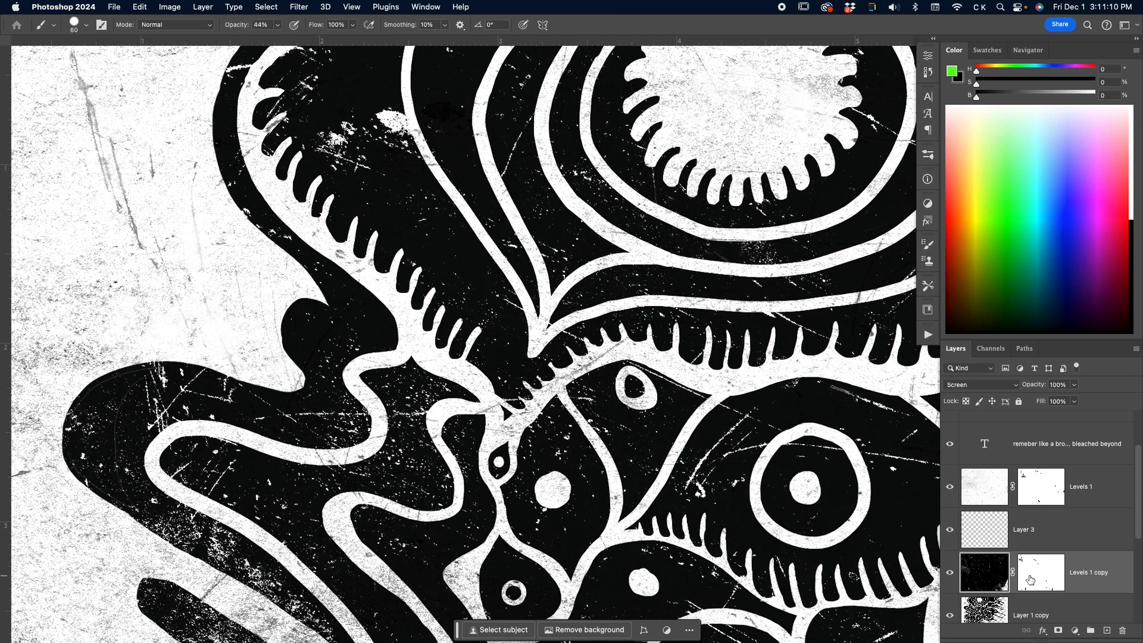
{"action": "left_click", "coordinate": [1039, 578]}
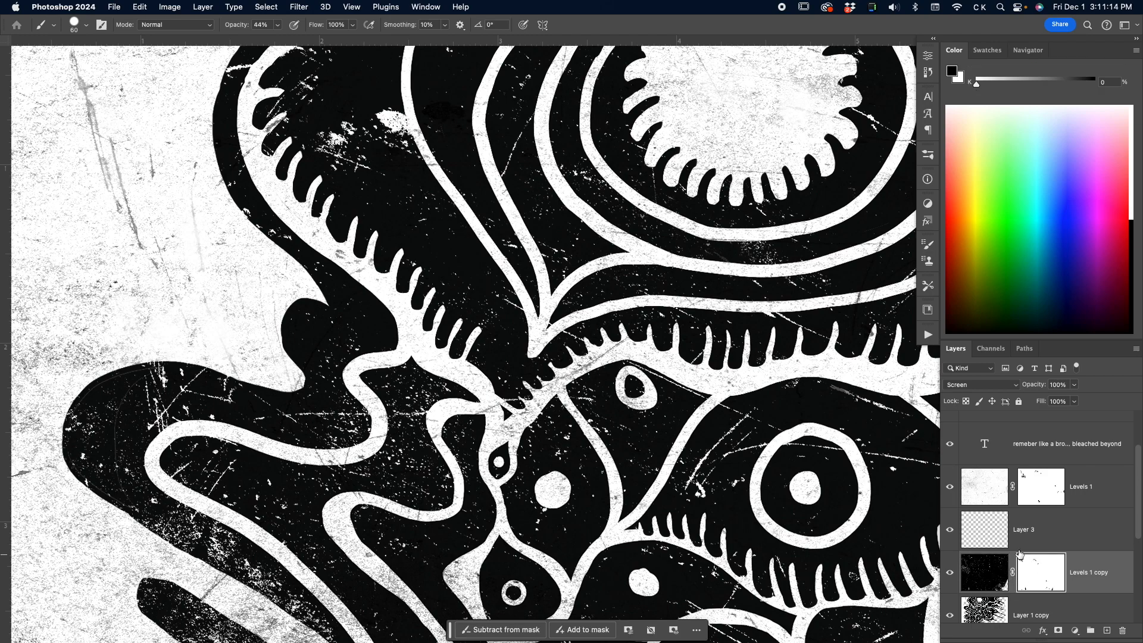
{"action": "key", "text": "x"}
{"action": "key", "text": "x"}
{"action": "mouse_move", "coordinate": [395, 118]}
{"action": "left_mouse_down"}
{"action": "mouse_move", "coordinate": [324, 143]}
{"action": "mouse_move", "coordinate": [388, 106]}
{"action": "mouse_move", "coordinate": [403, 148]}
{"action": "mouse_move", "coordinate": [323, 158]}
{"action": "mouse_move", "coordinate": [334, 130]}
{"action": "mouse_move", "coordinate": [387, 150]}
{"action": "left_mouse_up"}
{"action": "left_click_drag", "start_coordinate": [325, 87], "coordinate": [309, 92]}
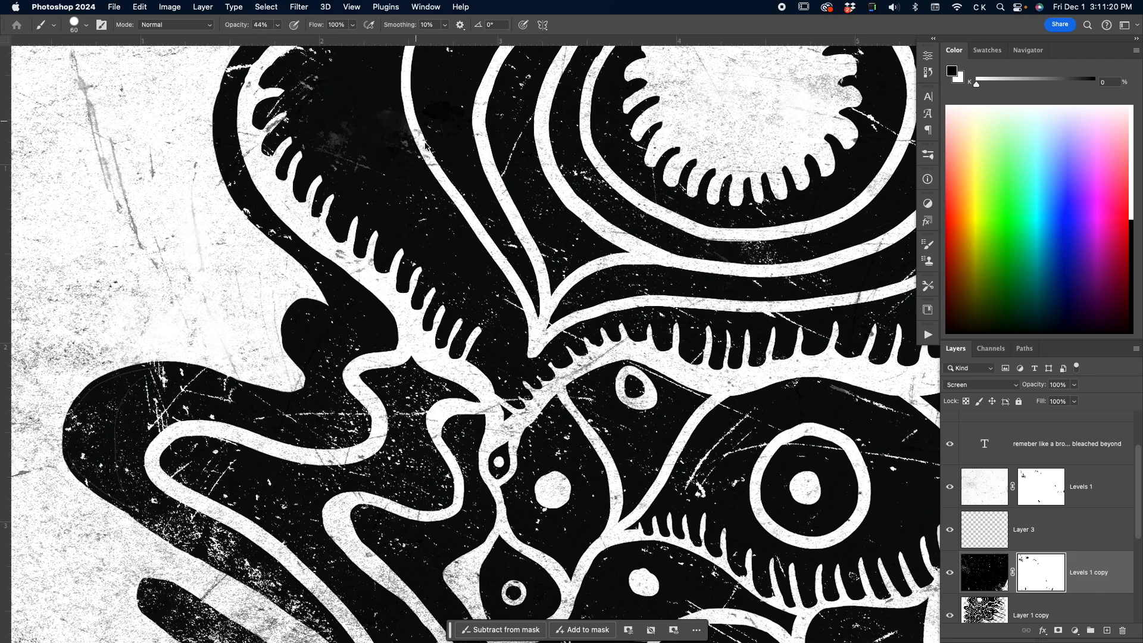
Brush out the white blotch in the black area above the illustration's rightmost eye on the Levels 1 copy mask
{"action": "key", "text": "z"}
{"action": "left_click", "coordinate": [430, 209], "text": "alt"}
{"action": "left_click", "coordinate": [417, 212], "text": "alt"}
{"action": "left_click_drag", "start_coordinate": [453, 315], "coordinate": [413, 281]}
{"action": "left_click_drag", "start_coordinate": [437, 387], "coordinate": [423, 315]}
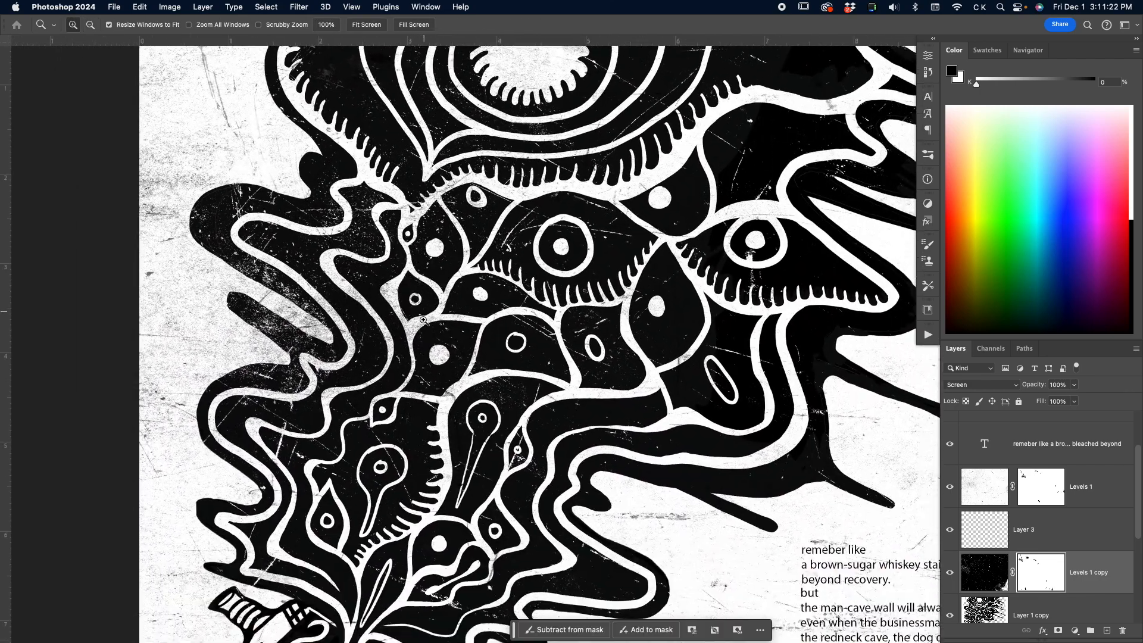
{"action": "key", "text": "b"}
{"action": "scroll", "coordinate": [343, 378], "scroll_direction": "up", "scroll_amount": 2}
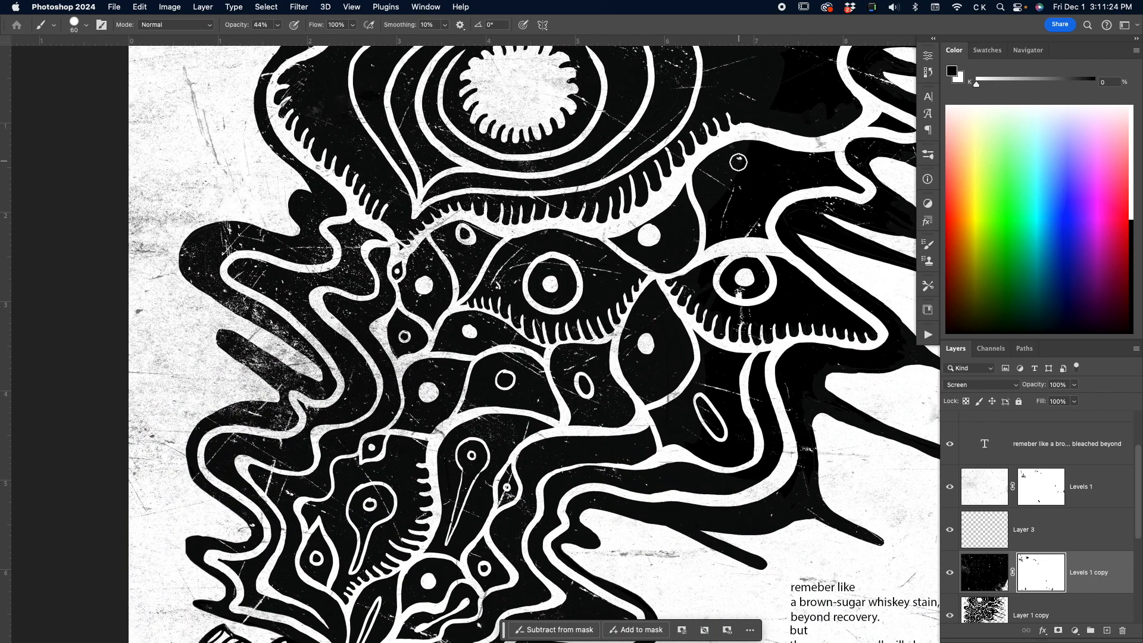
{"action": "key", "text": "z"}
{"action": "left_click", "coordinate": [739, 161]}
{"action": "key", "text": "b"}
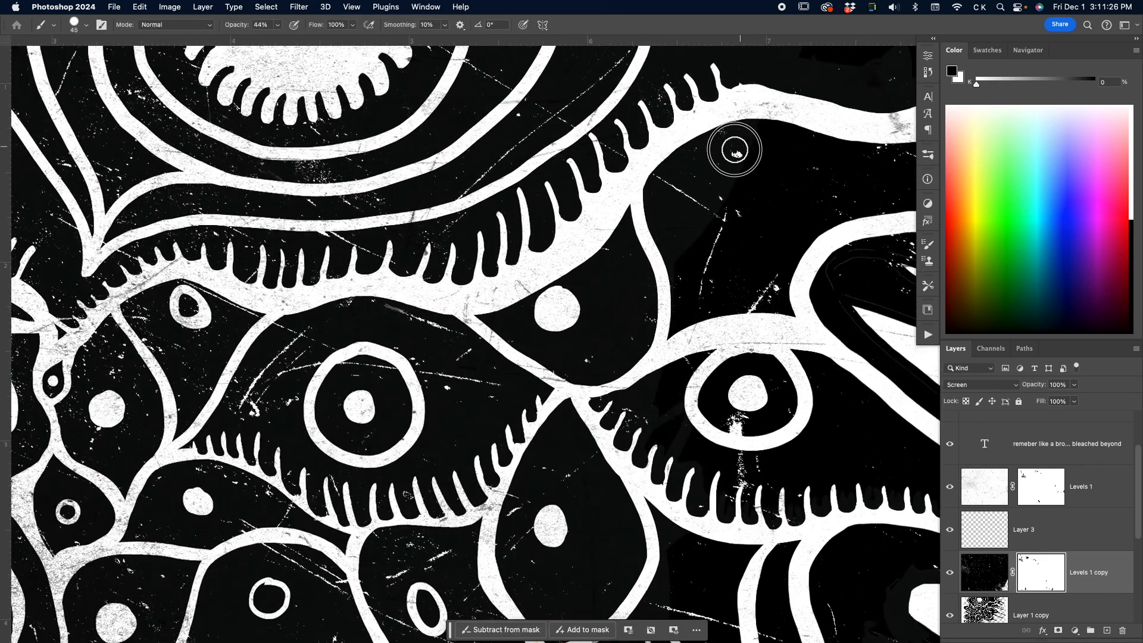
{"action": "key", "text": "z"}
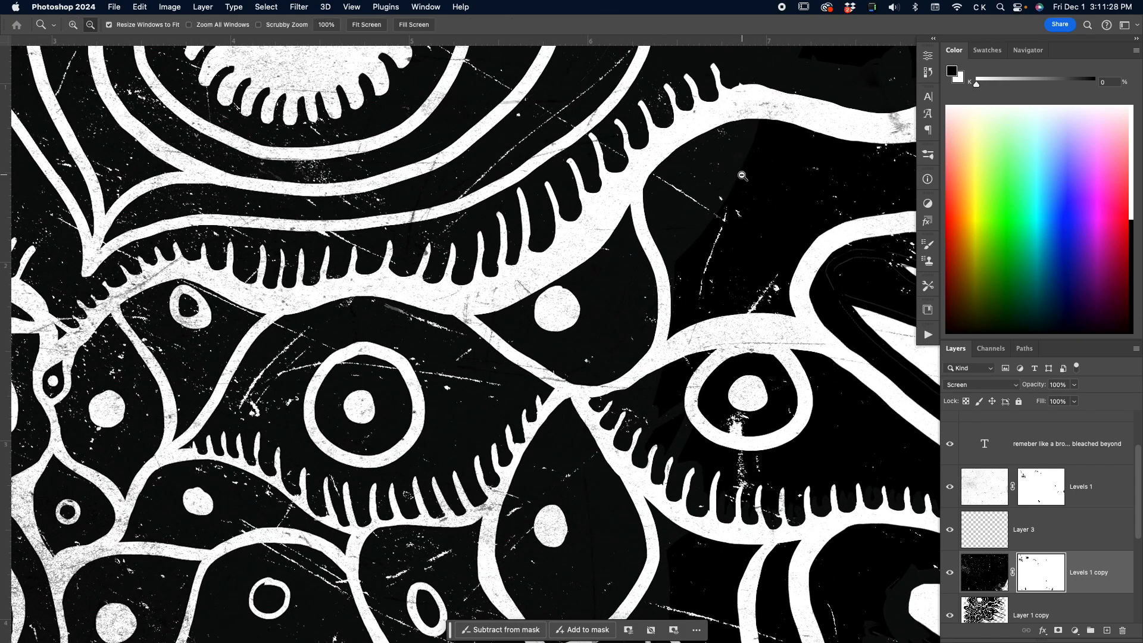
{"action": "left_click", "coordinate": [743, 176], "text": "alt"}
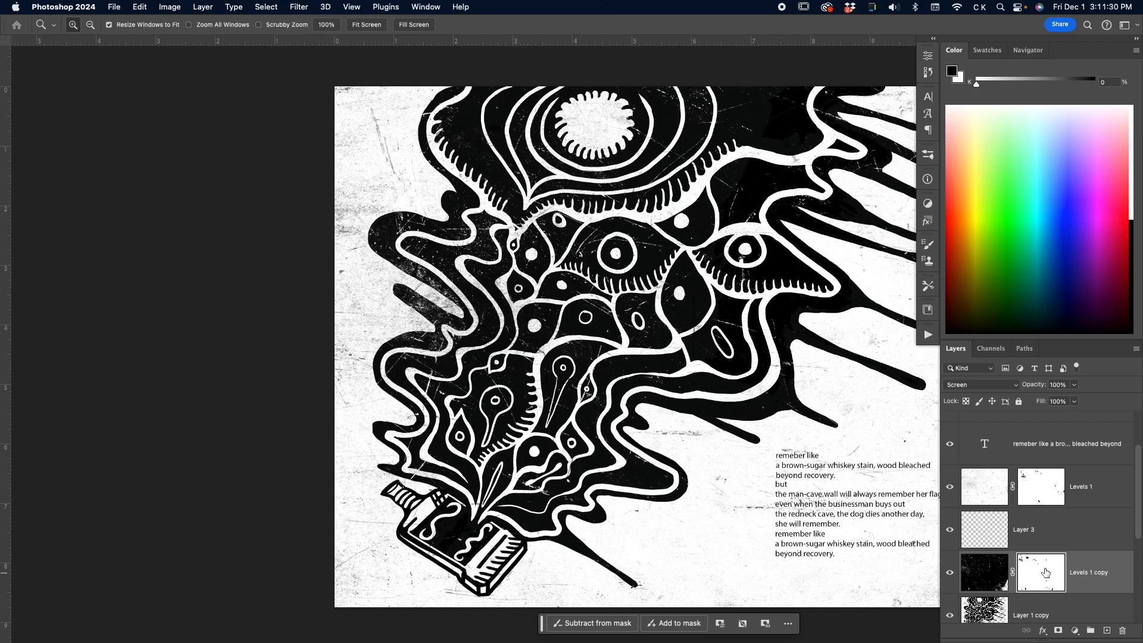
Examine the whole spread with the Levels 1 and Levels 1 copy textures hidden and shown in turn
{"action": "left_click", "coordinate": [986, 575]}
{"action": "left_click", "coordinate": [1031, 575]}
{"action": "left_click_drag", "start_coordinate": [601, 326], "coordinate": [509, 363]}
{"action": "left_click_drag", "start_coordinate": [424, 321], "coordinate": [372, 271]}
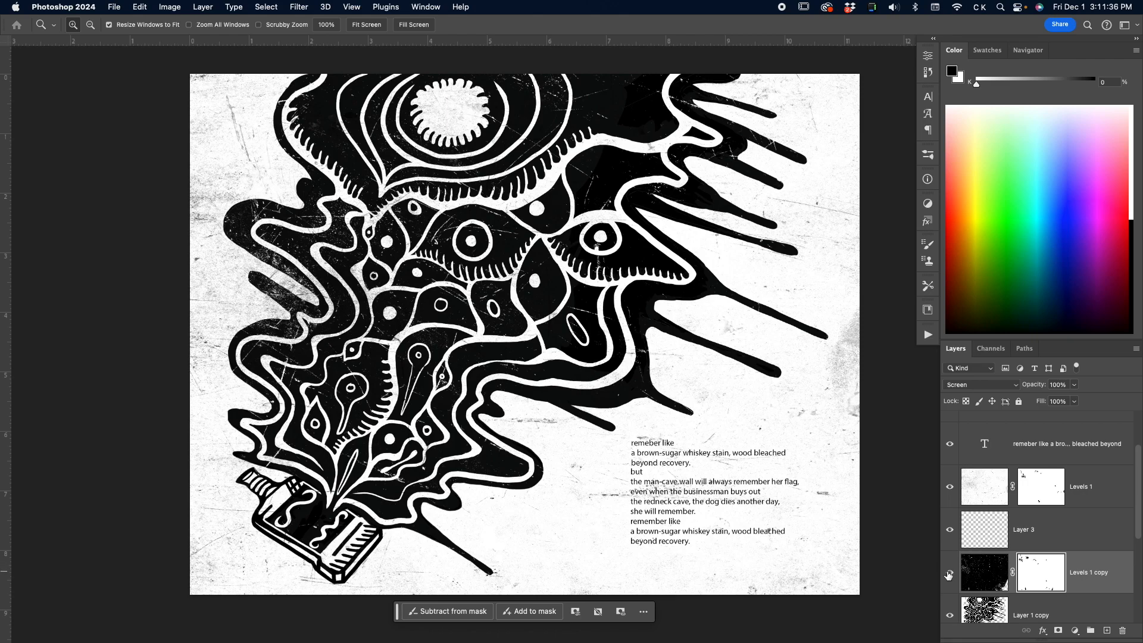
{"action": "left_click", "coordinate": [946, 487]}
{"action": "left_click", "coordinate": [946, 487]}
{"action": "left_click", "coordinate": [950, 571]}
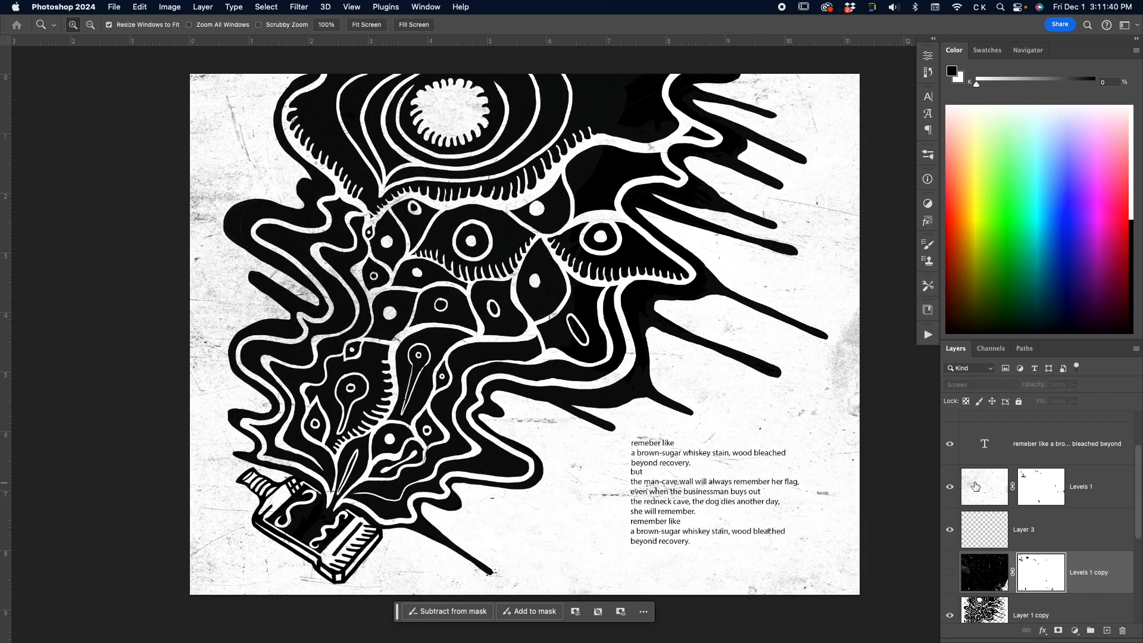
Compare the Levels 1 texture in Normal and Multiply blend modes with Levels 1 copy hidden
{"action": "left_click", "coordinate": [985, 486]}
{"action": "left_click", "coordinate": [977, 386]}
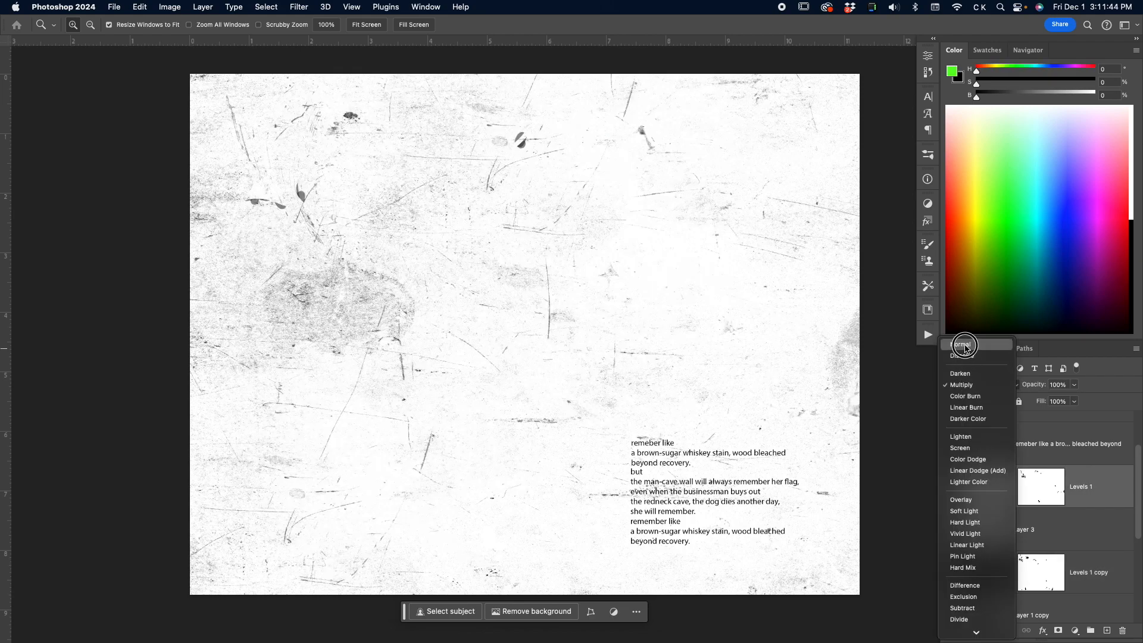
{"action": "left_click", "coordinate": [966, 385]}
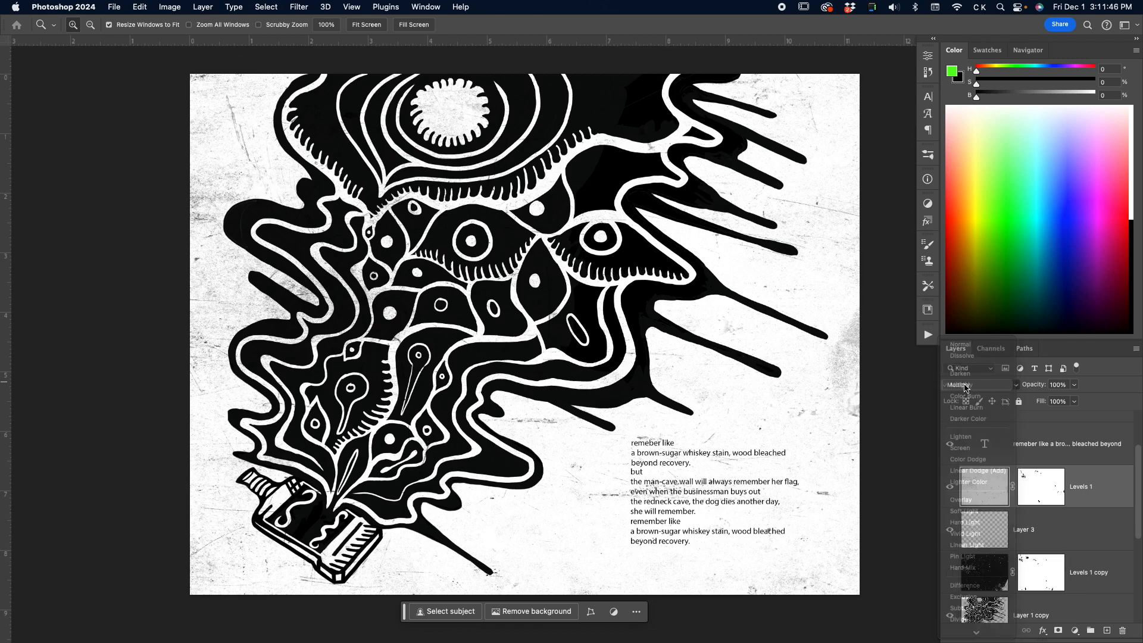
Hide Levels 1, show Levels 1 copy, and inspect the inverted texture in Normal blend mode, toggling its visibility
{"action": "left_click", "coordinate": [950, 487]}
{"action": "left_click", "coordinate": [950, 572]}
{"action": "left_click", "coordinate": [976, 576]}
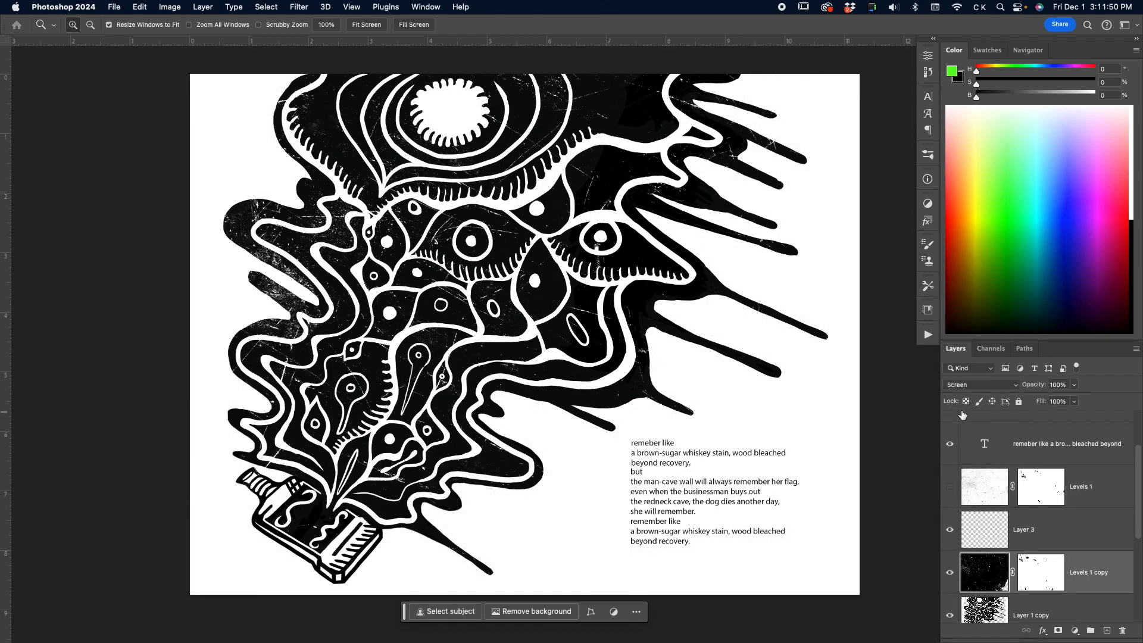
{"action": "left_click", "coordinate": [965, 385]}
{"action": "left_click", "coordinate": [969, 282]}
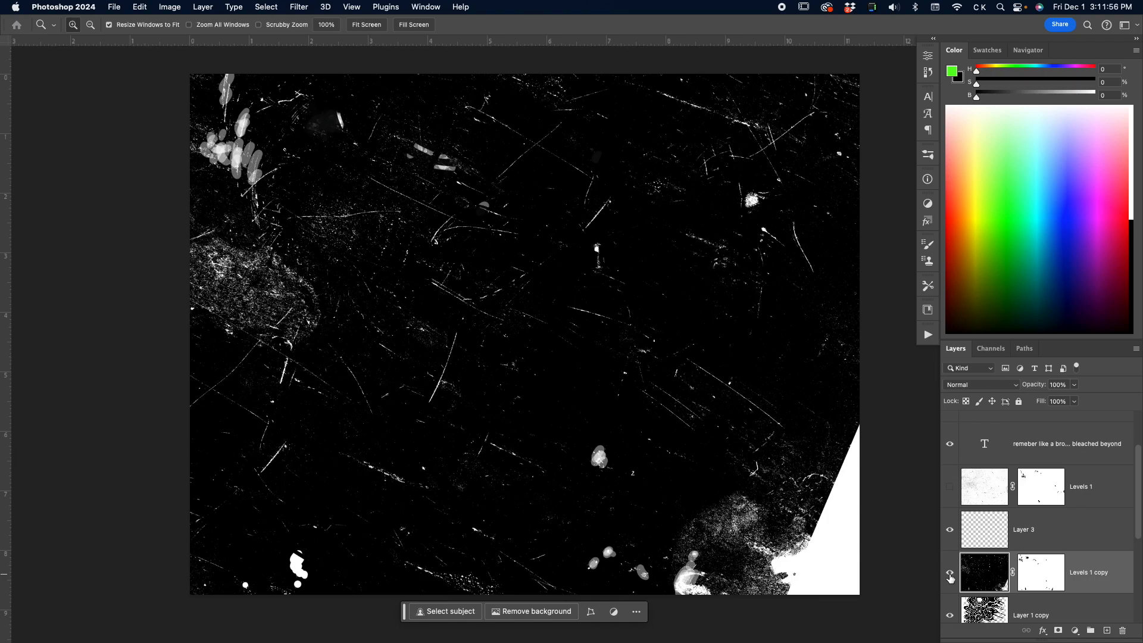
{"action": "left_click", "coordinate": [951, 575]}
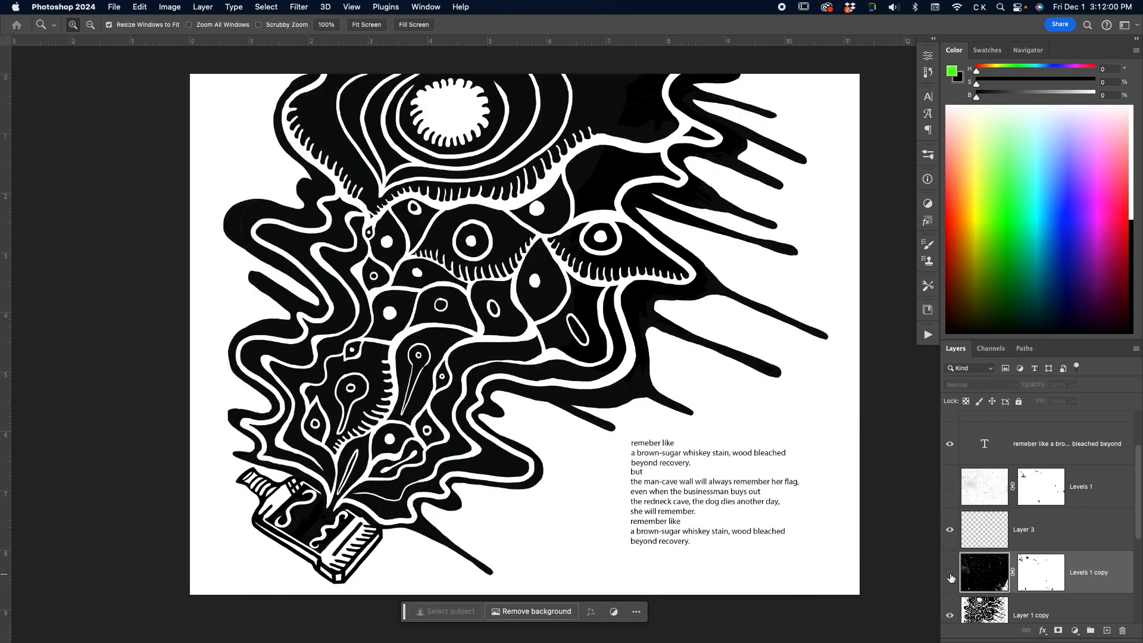
{"action": "left_click", "coordinate": [950, 576]}
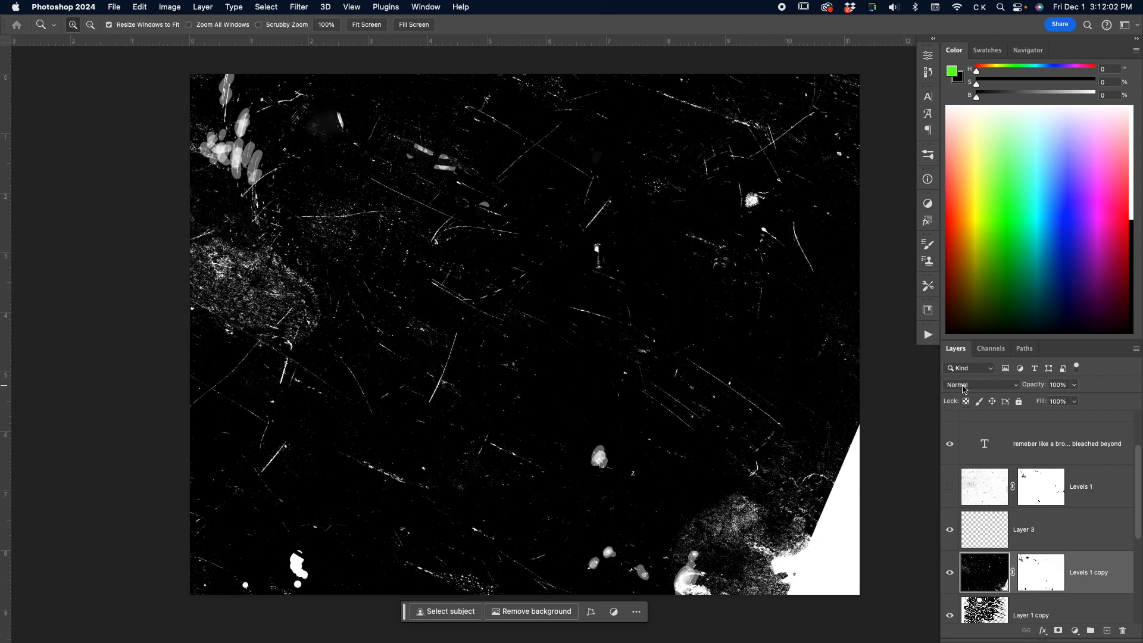
Set the Levels 1 copy blend mode back to Screen, show Levels 1 again, and select the Levels 1 layer
{"action": "left_click", "coordinate": [964, 386]}
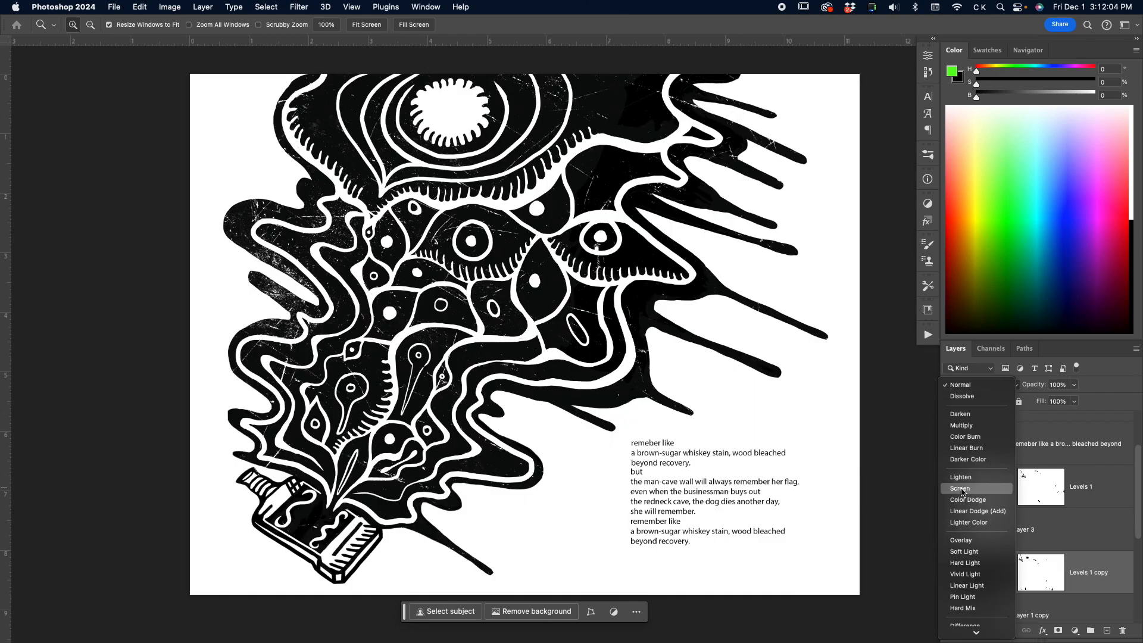
{"action": "left_click", "coordinate": [960, 489]}
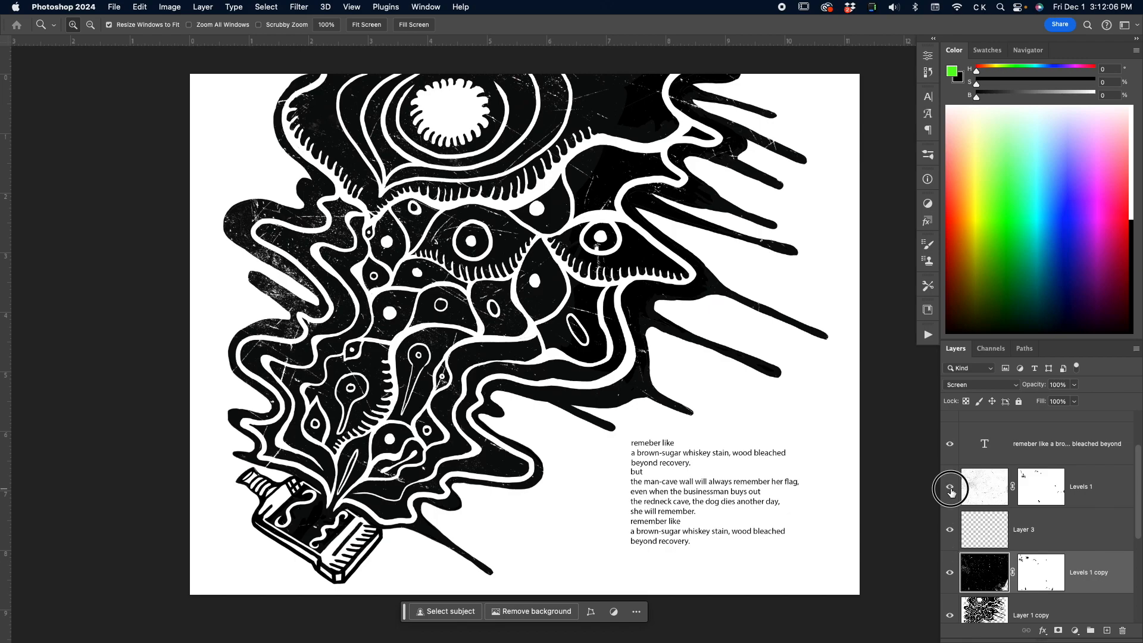
{"action": "left_click", "coordinate": [950, 488]}
{"action": "left_click", "coordinate": [974, 492]}
{"action": "left_click_drag", "start_coordinate": [580, 437], "coordinate": [529, 440]}
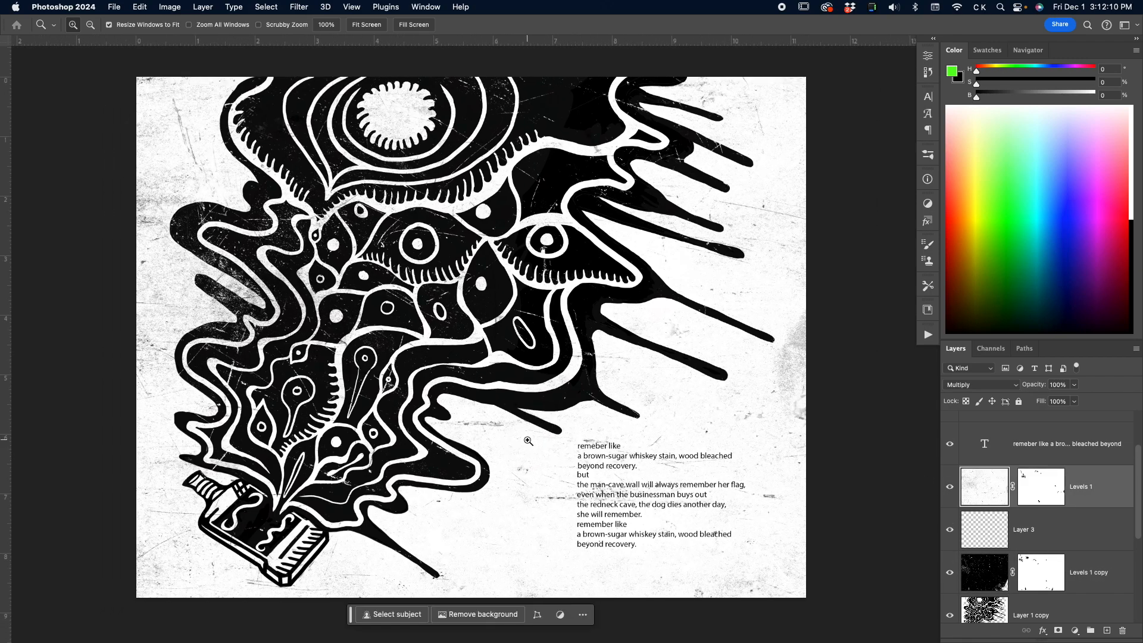